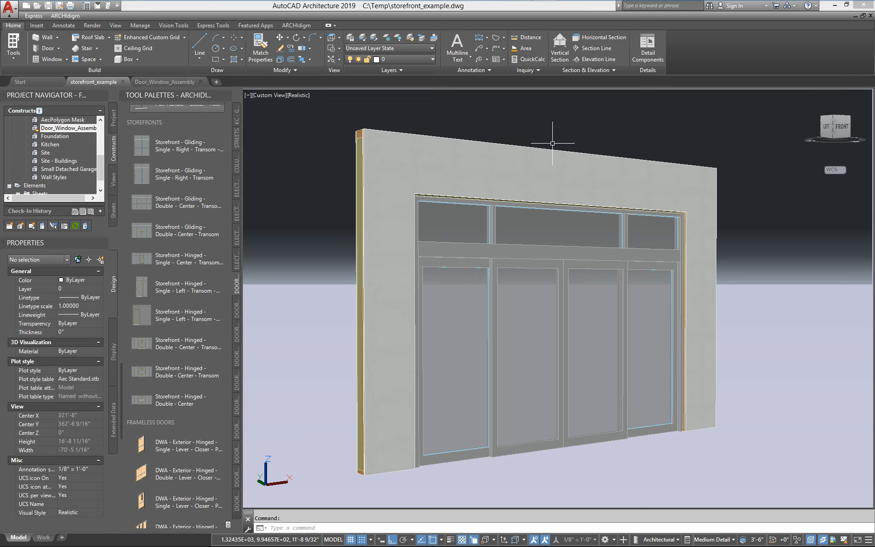
Step: Switch to the Door_Window_Assembly drawing, which shows the storefront grid layout diagram
left_click(175, 84)
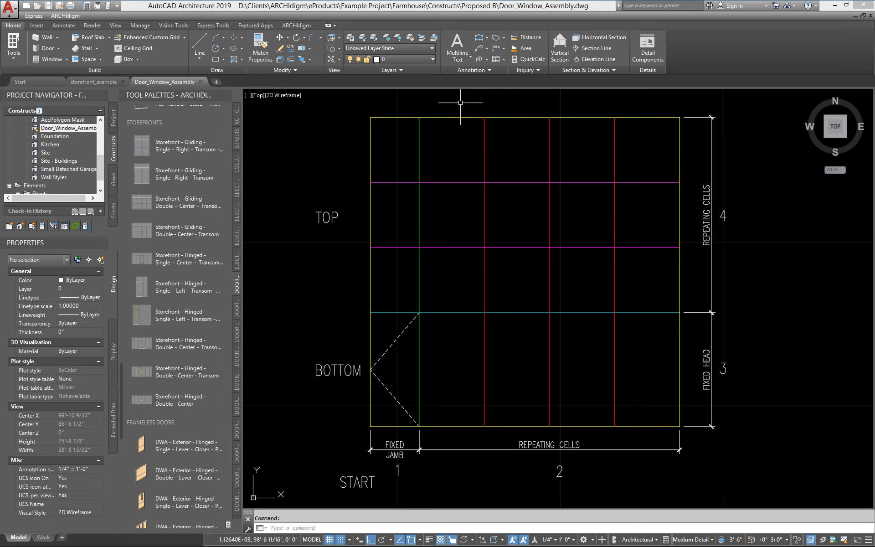
left_click(395, 416)
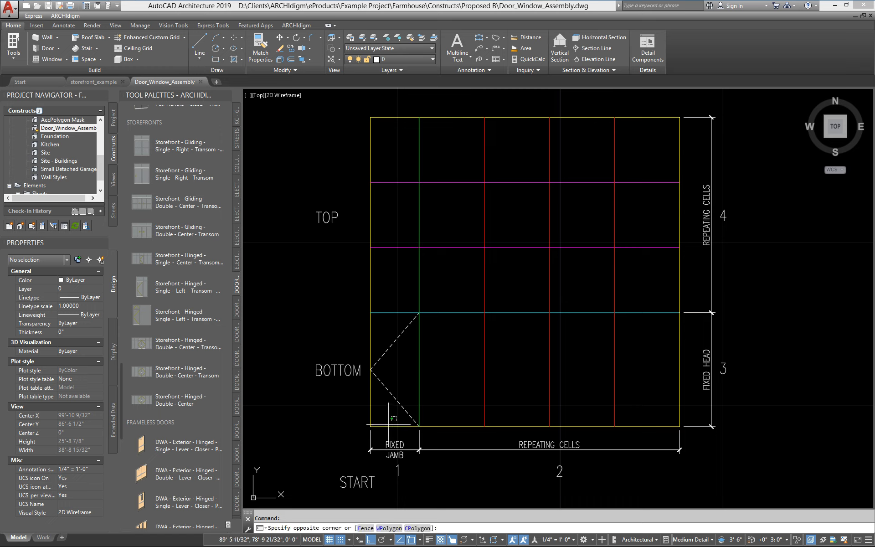
left_click(385, 427)
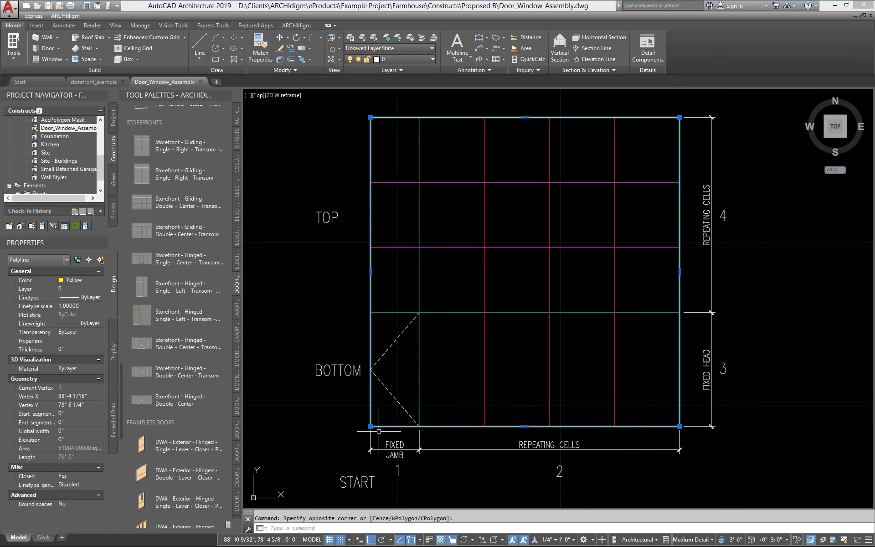
key("Escape")
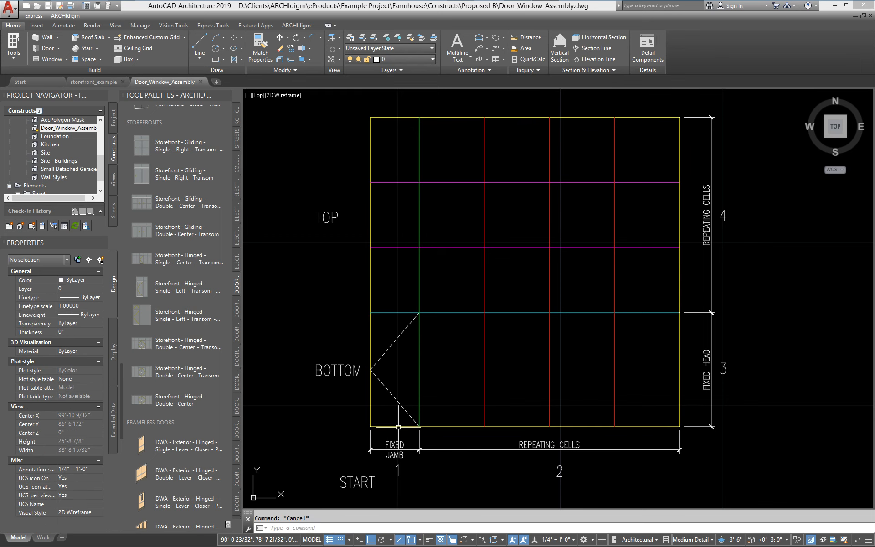
left_click(419, 401)
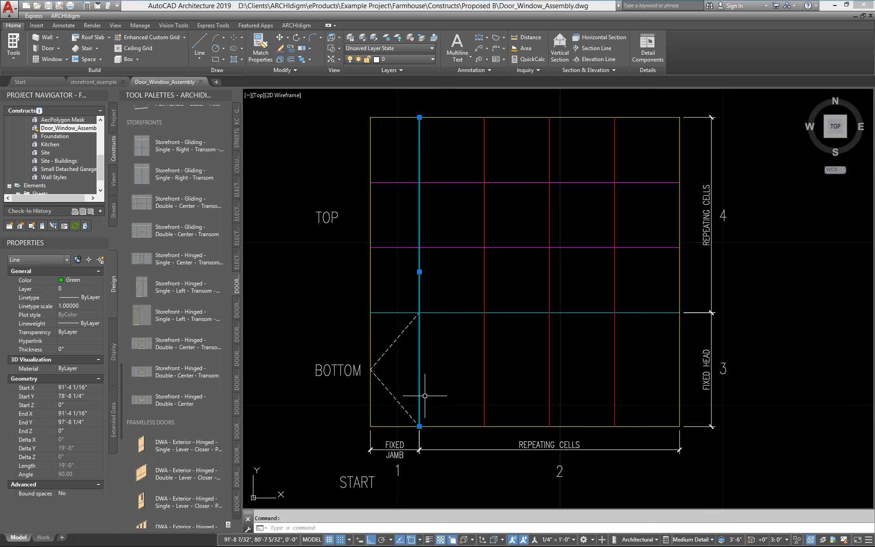
mouse_move(419, 426)
key("Escape")
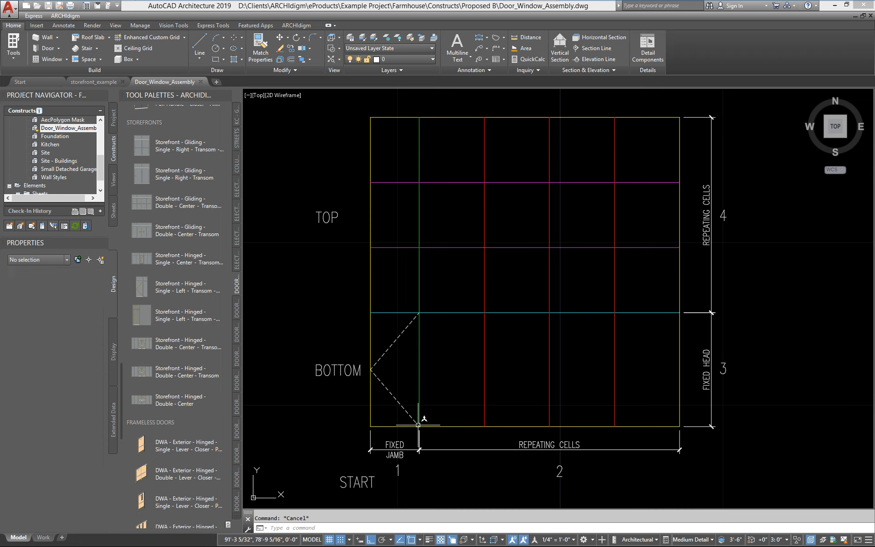
left_click(634, 379)
left_click(471, 377)
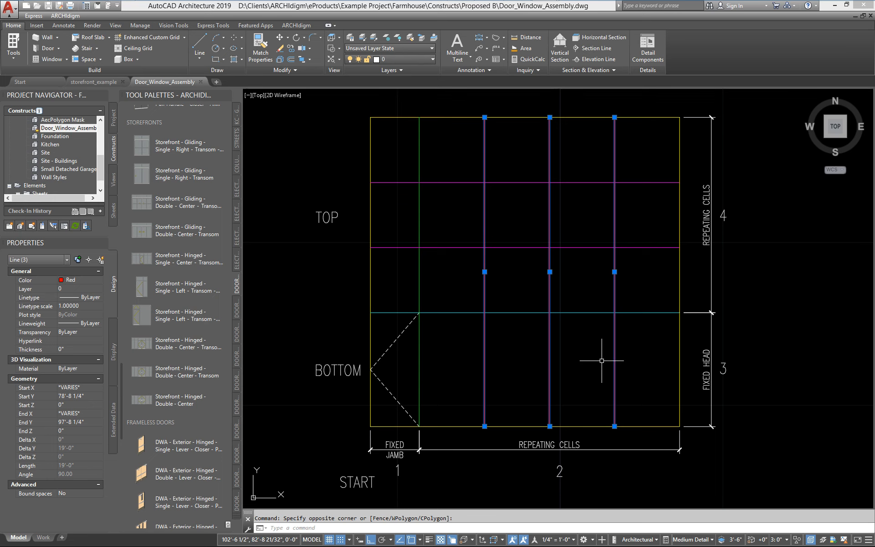
key("Escape")
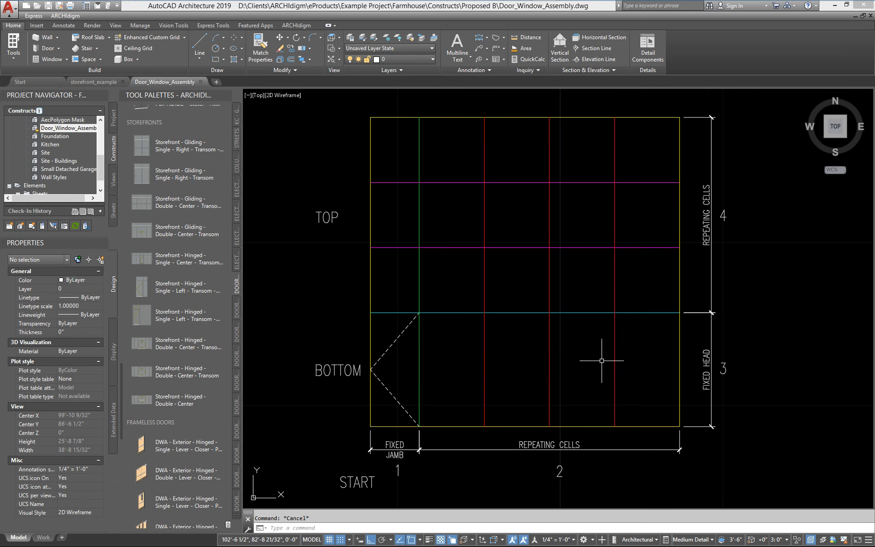
left_click(646, 312)
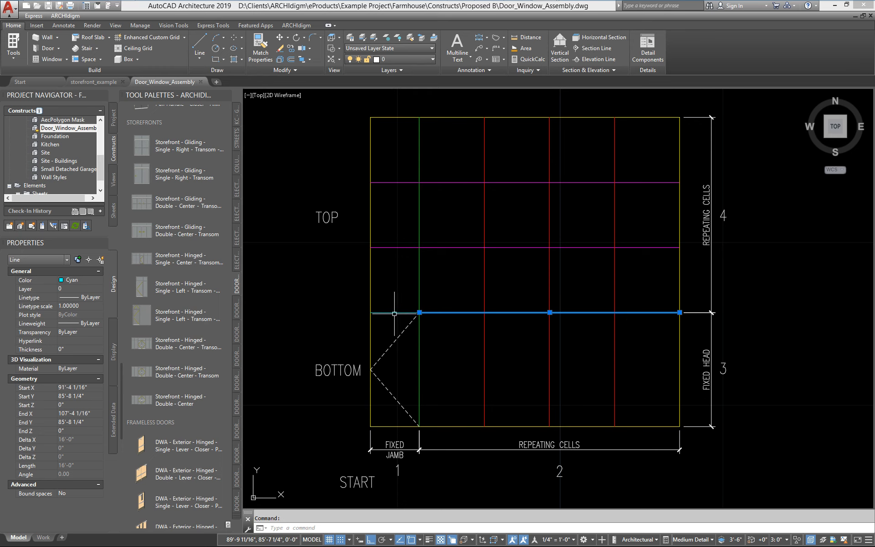
key("Escape")
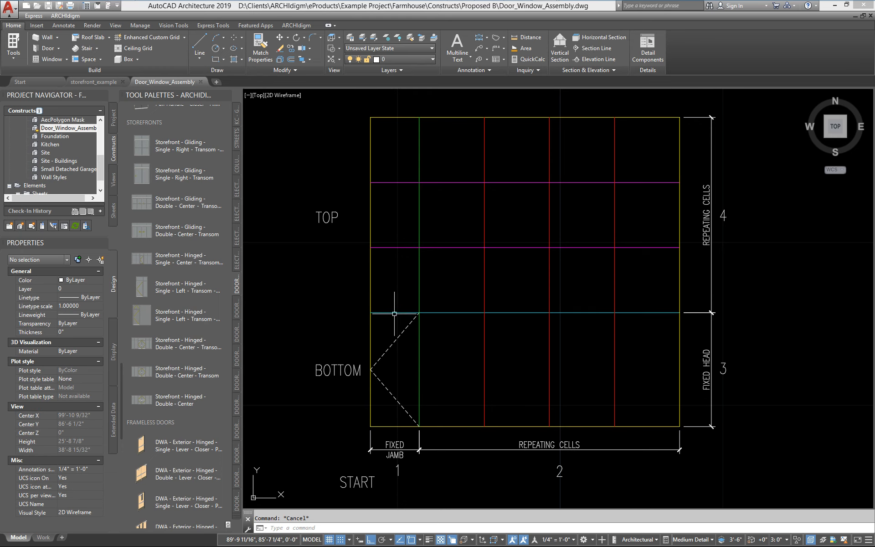
left_click(418, 296)
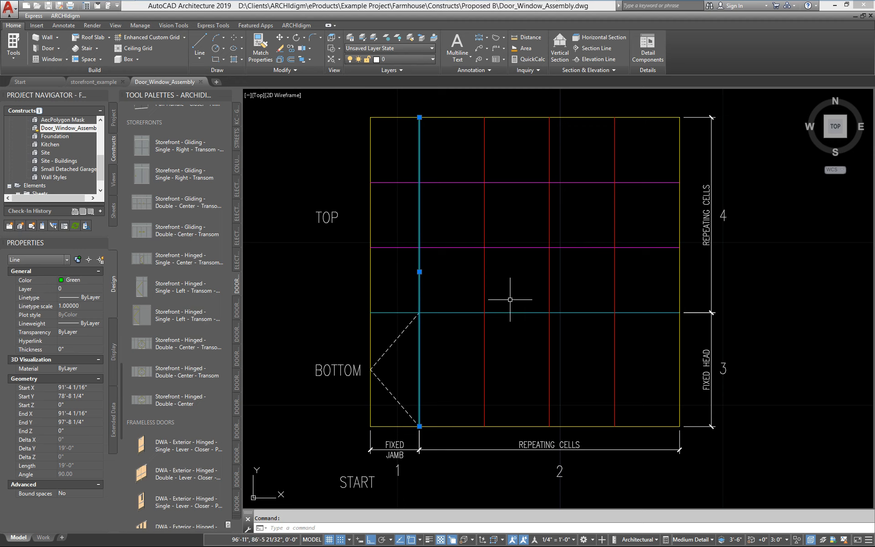
key("Escape")
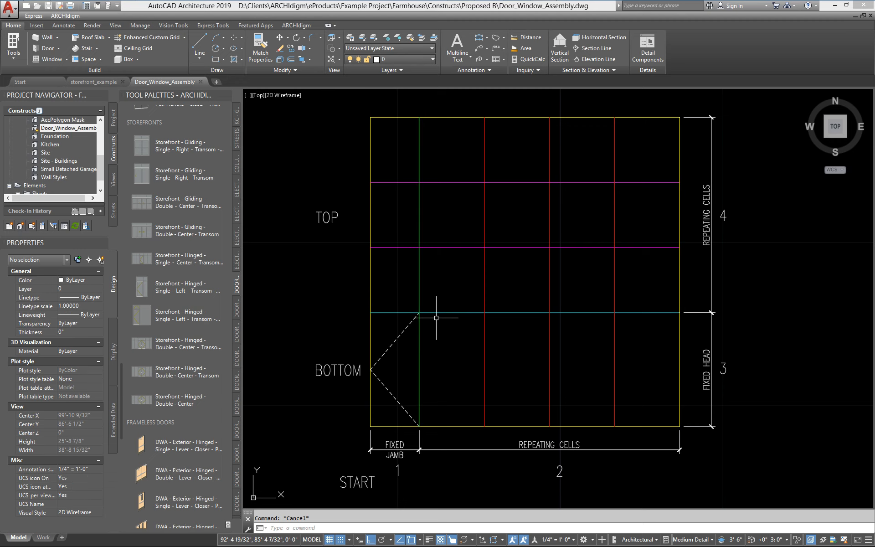
left_click(465, 312)
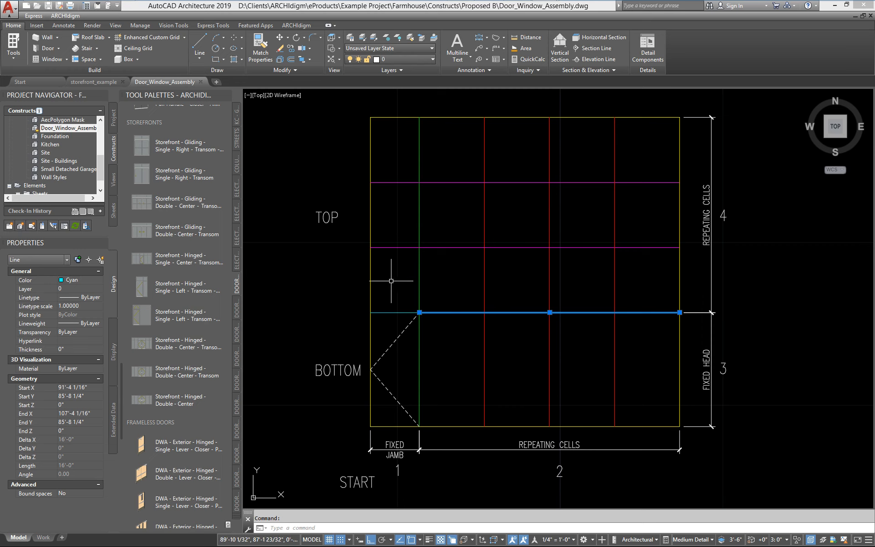
key("Escape")
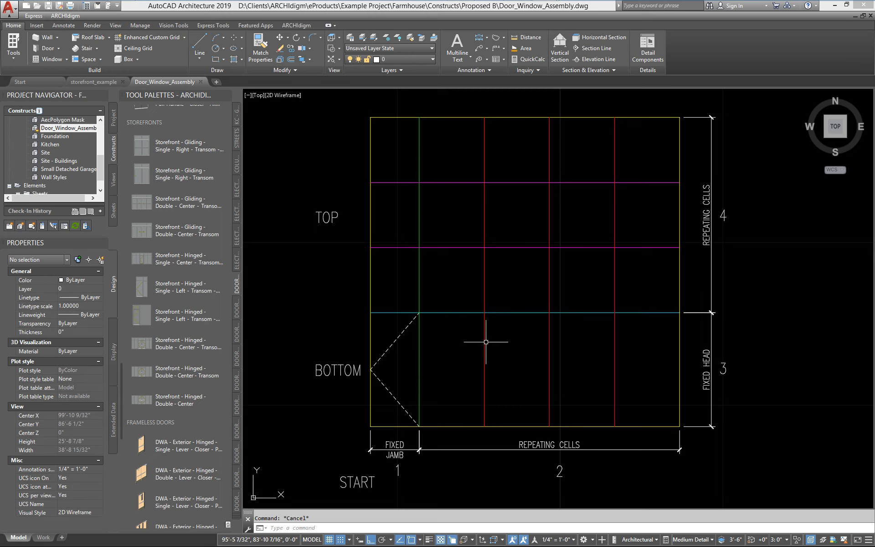
left_click(417, 283)
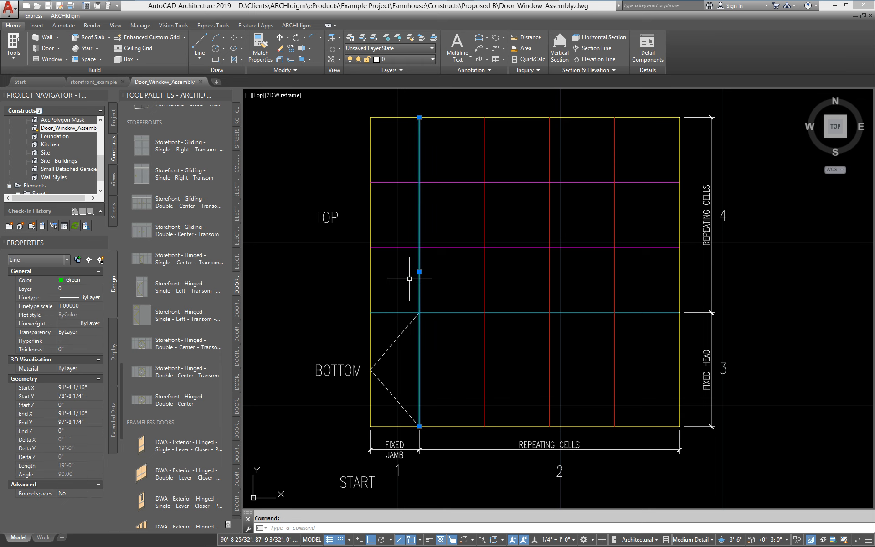
key("Escape")
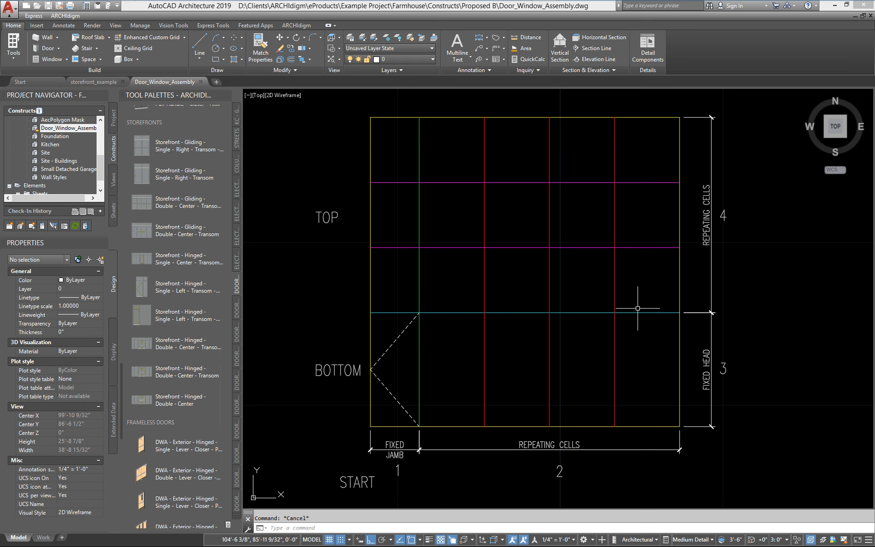
left_click(654, 313)
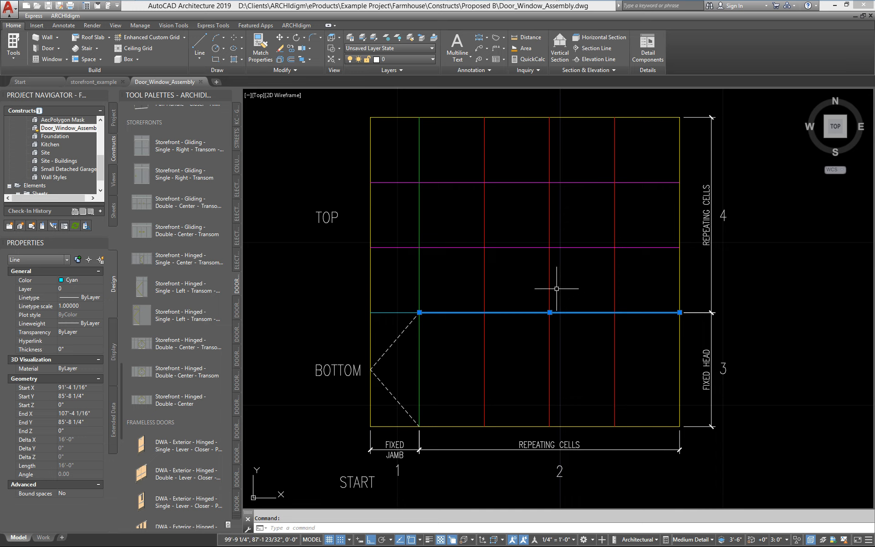
key("Escape")
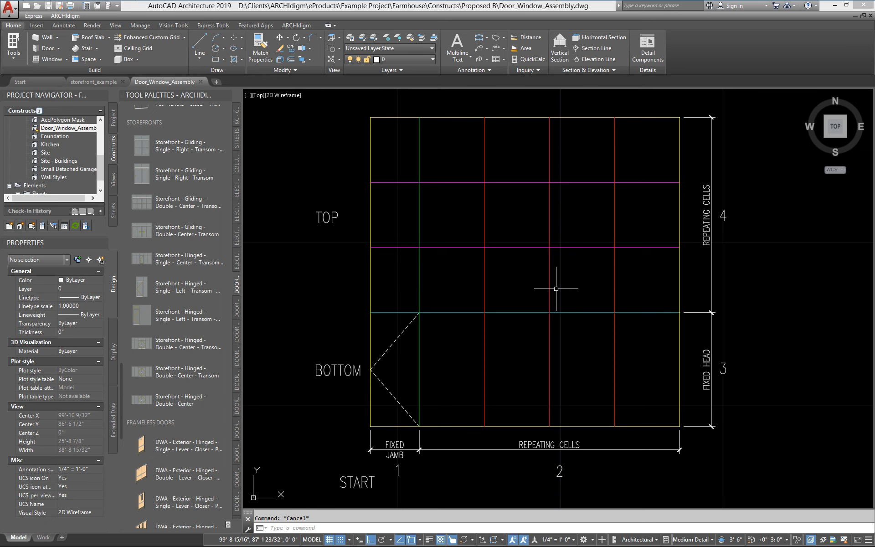
scroll(534, 205, "down", 6)
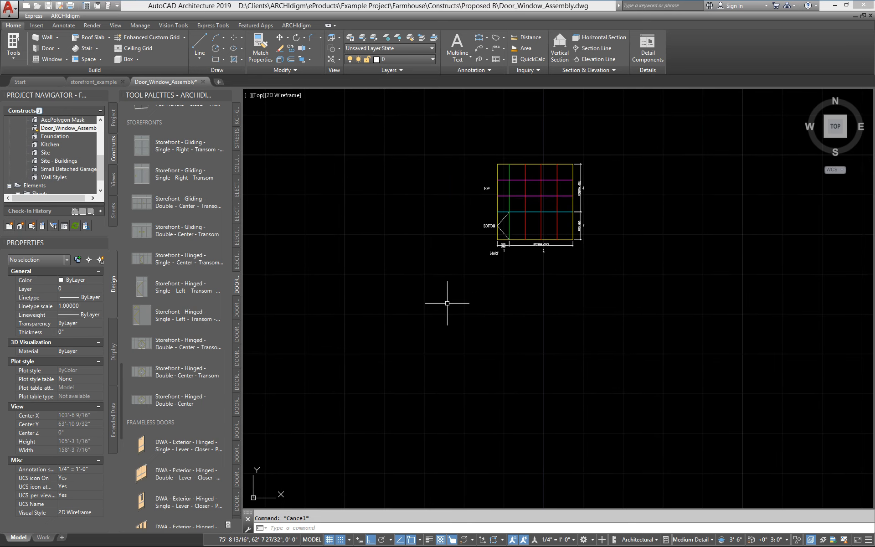
Step: Draw a straight 25' wall below the grid diagram with WALLADD
type("walladd")
key("Return")
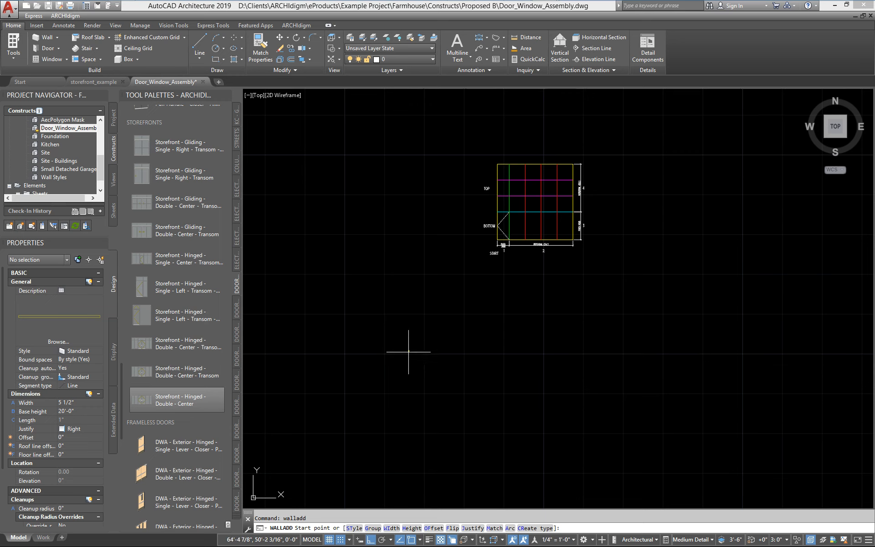
mouse_move(428, 380)
middle_mouse_down()
mouse_move(441, 350)
mouse_move(430, 389)
middle_mouse_up()
scroll(430, 358, "up", 2)
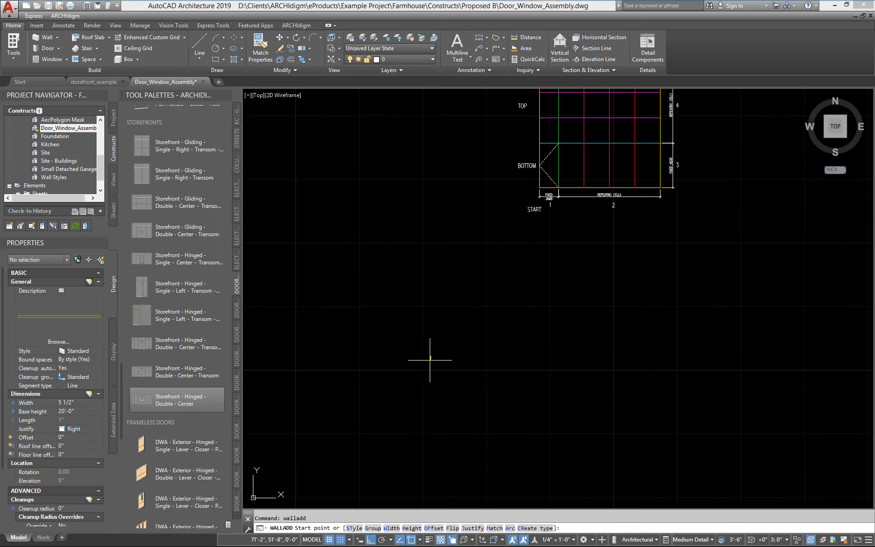
left_click(428, 362)
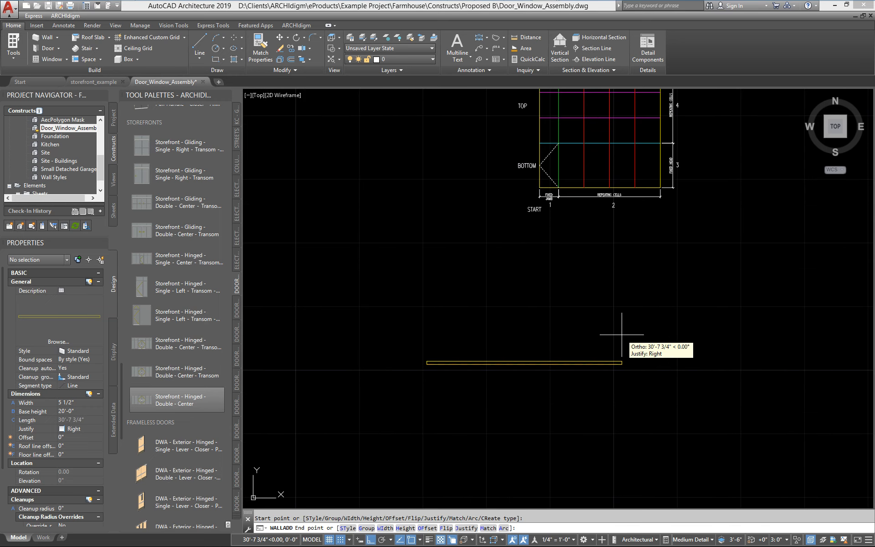
type("25'")
key("Return")
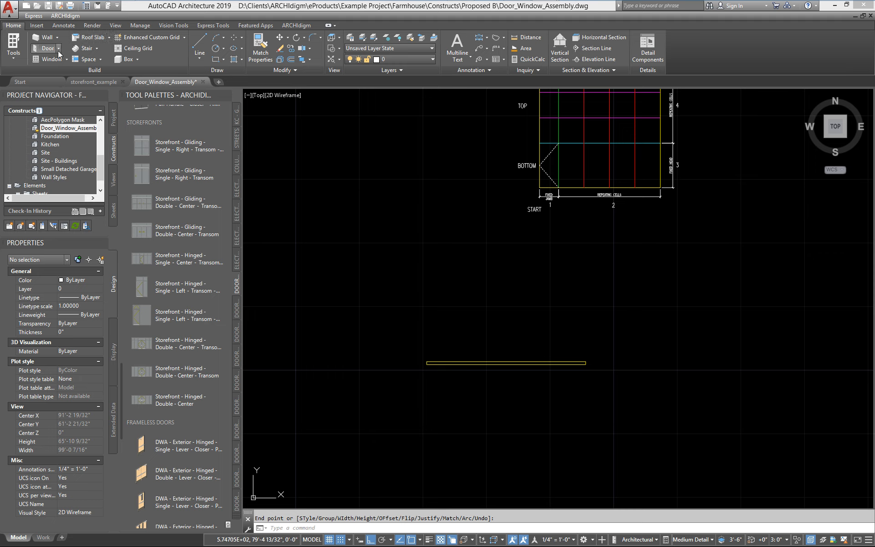
Step: Insert a 20'-0" wide, 16'-0" high door/window assembly on the new wall
left_click(59, 50)
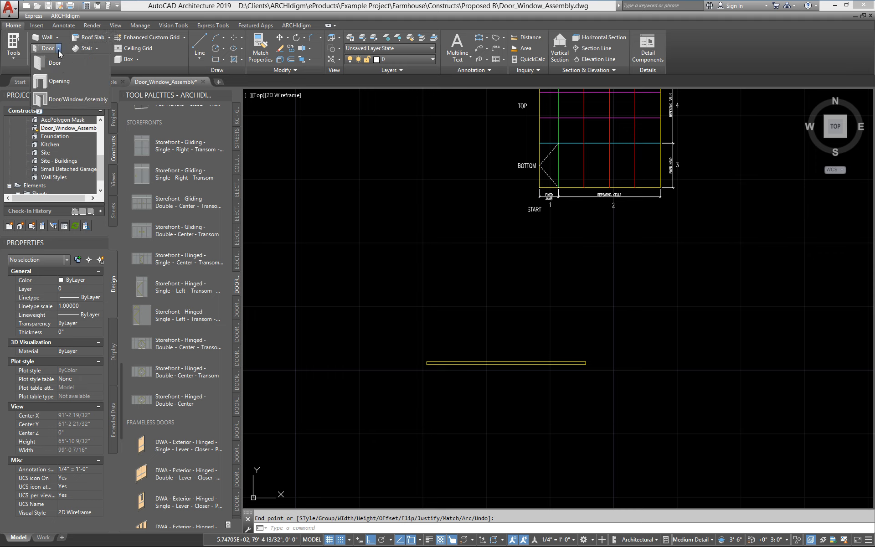
left_click(58, 99)
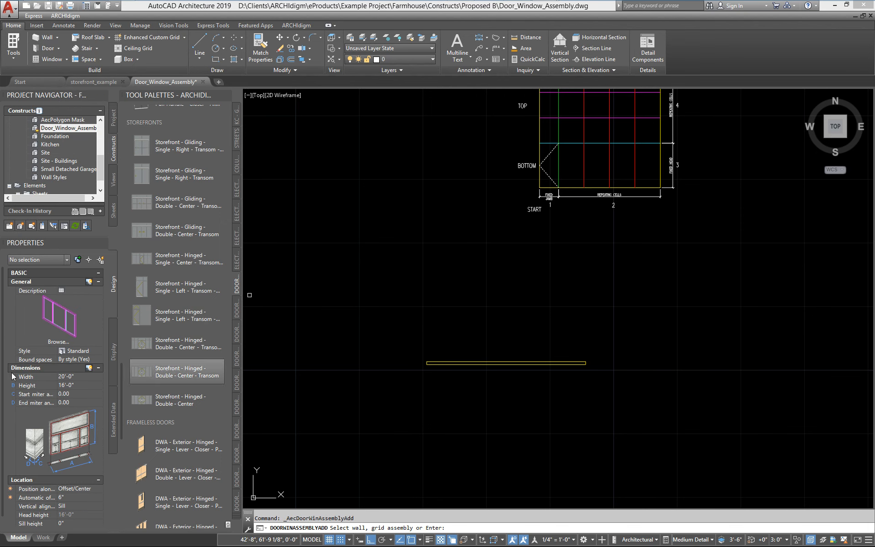
scroll(6, 378, "down", 1)
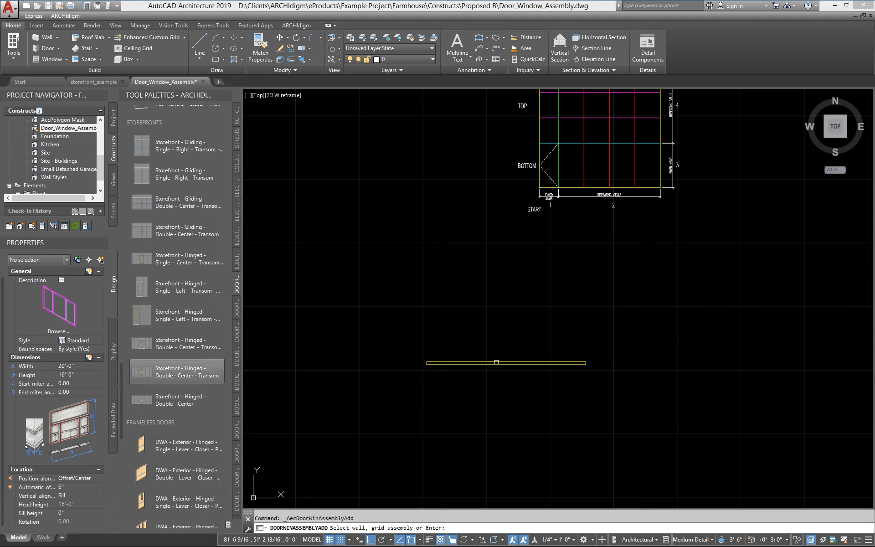
left_click(496, 361)
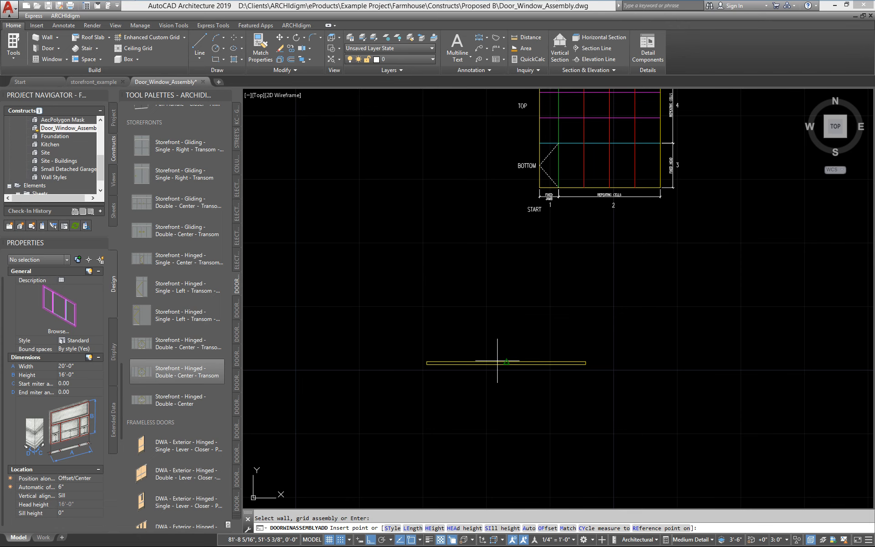
left_click(498, 334)
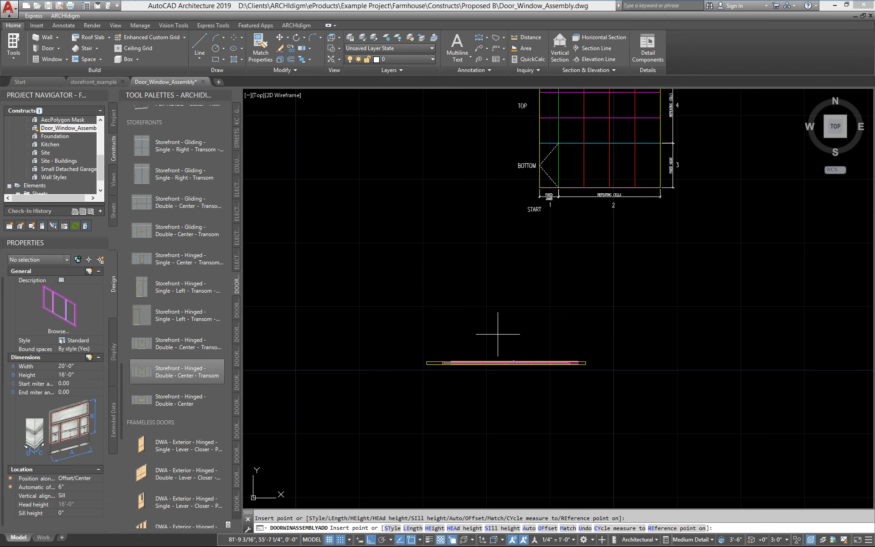
key("Return")
Step: Select the newly inserted door/window assembly
scroll(404, 396, "up", 10)
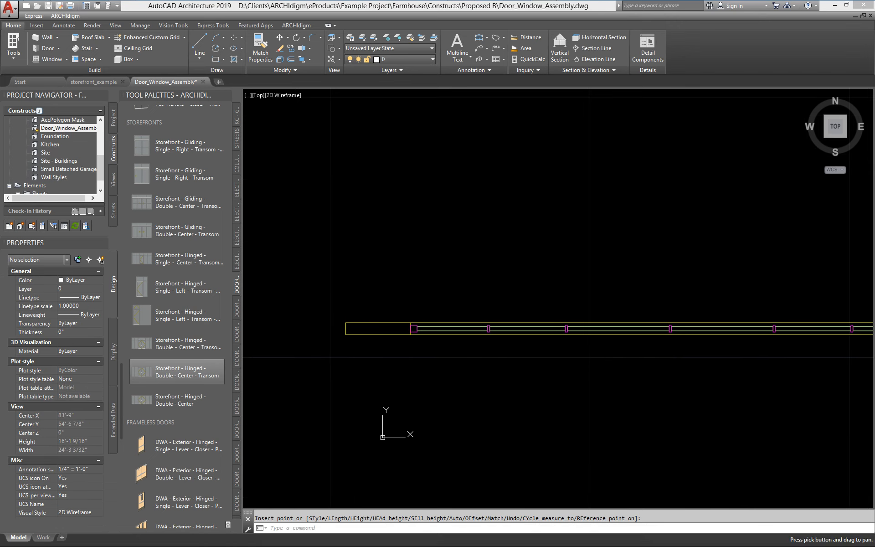
left_click(355, 330)
scroll(358, 348, "down", 3)
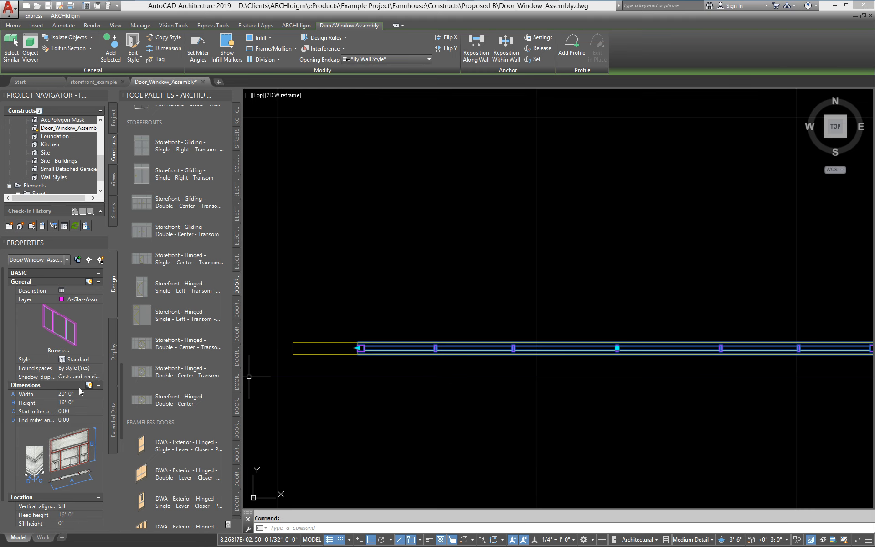
scroll(337, 354, "up", 2)
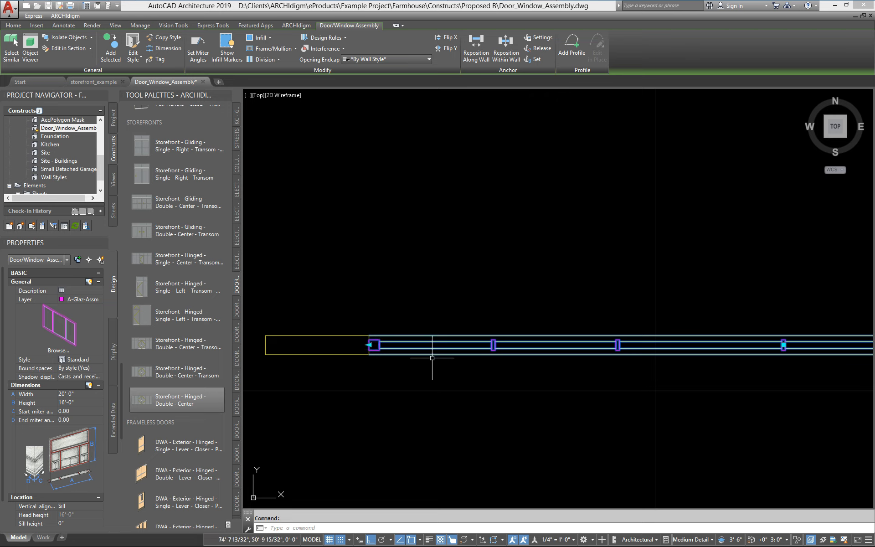
scroll(432, 358, "down", 3)
scroll(411, 354, "up", 7)
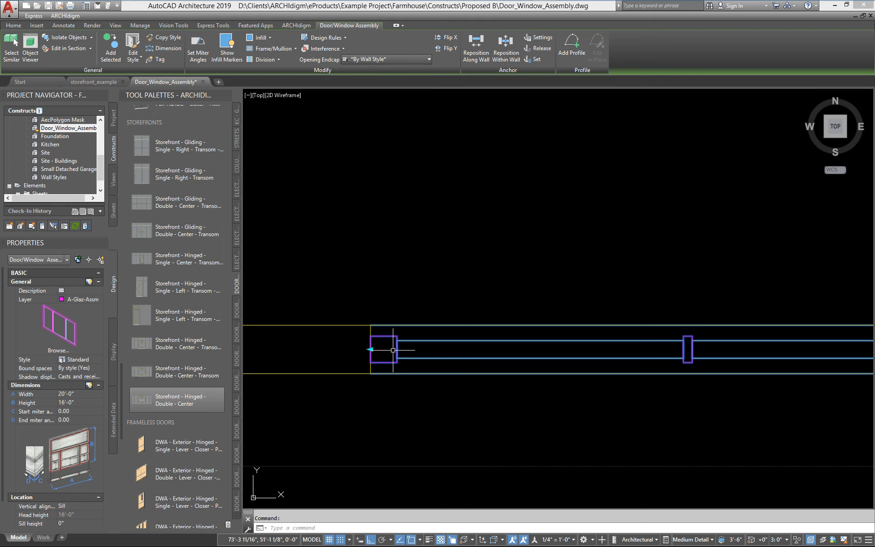
scroll(371, 376, "down", 3)
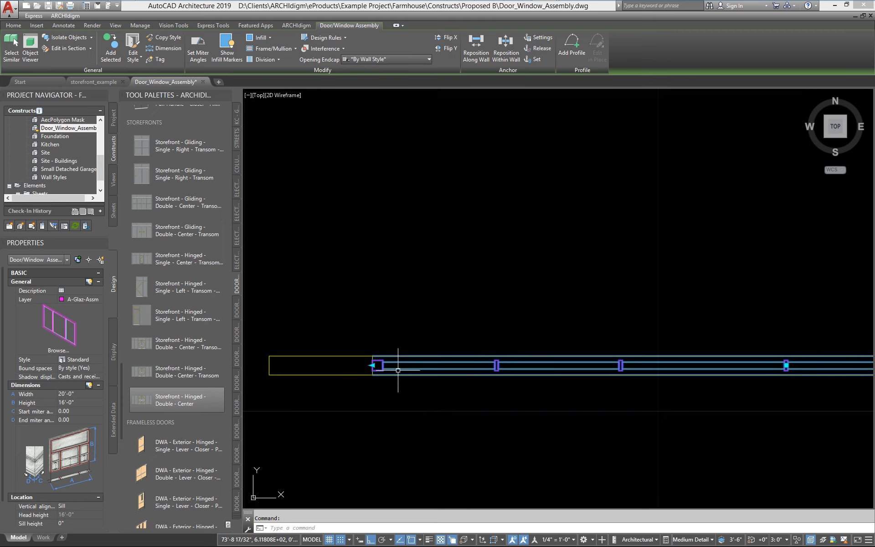
scroll(391, 371, "down", 4)
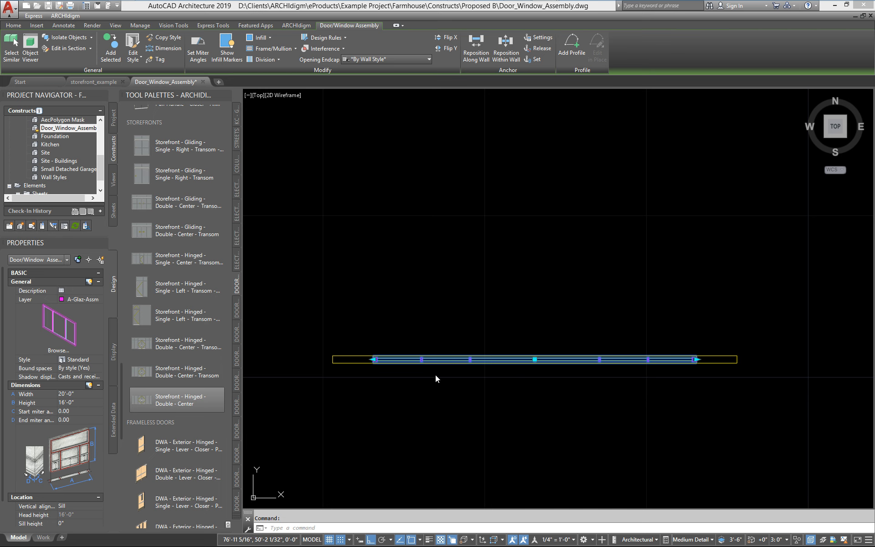
Step: Copy and assign the assembly's style, renaming it Storefront - Single Hinged - End
right_click(436, 375)
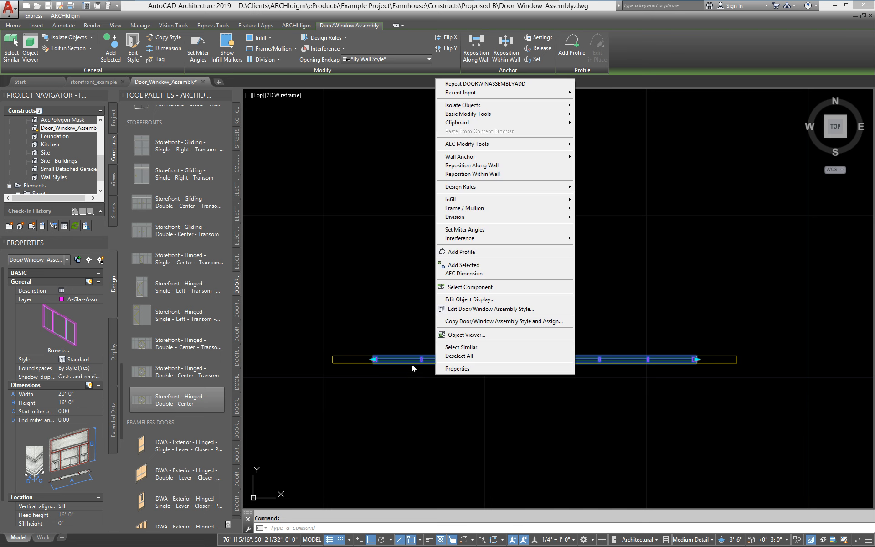
left_click(459, 322)
left_click_drag(212, 195, 215, 135)
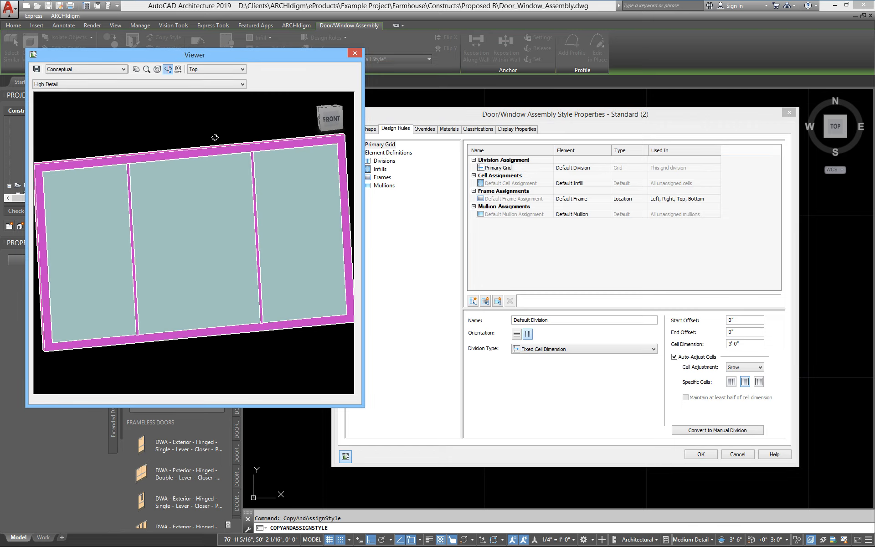
left_click(442, 109)
left_click(351, 129)
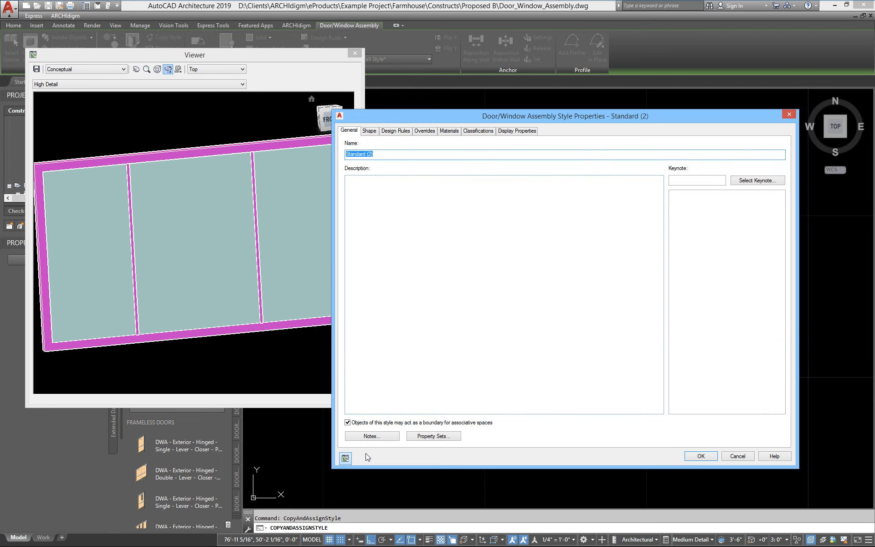
left_click(348, 460)
left_click(347, 459)
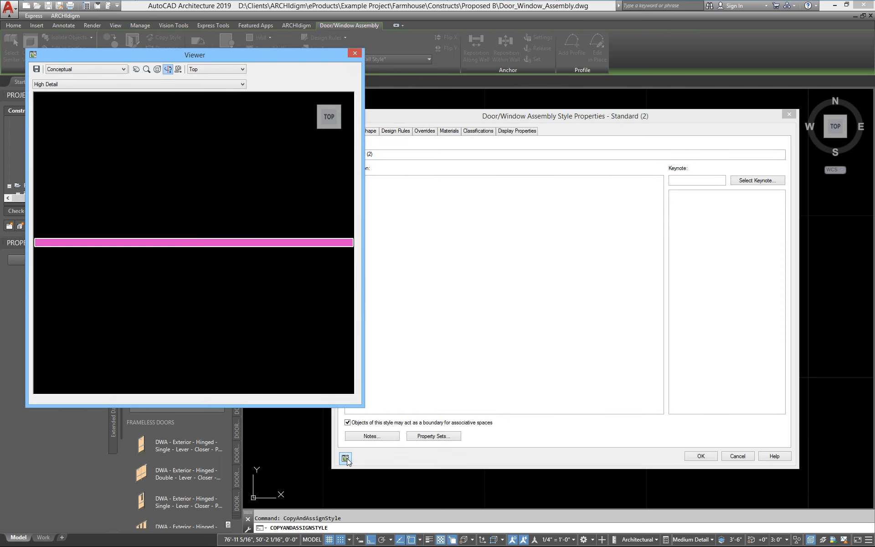
left_click_drag(254, 339, 308, 227)
left_click_drag(185, 239, 150, 182)
left_click(387, 135)
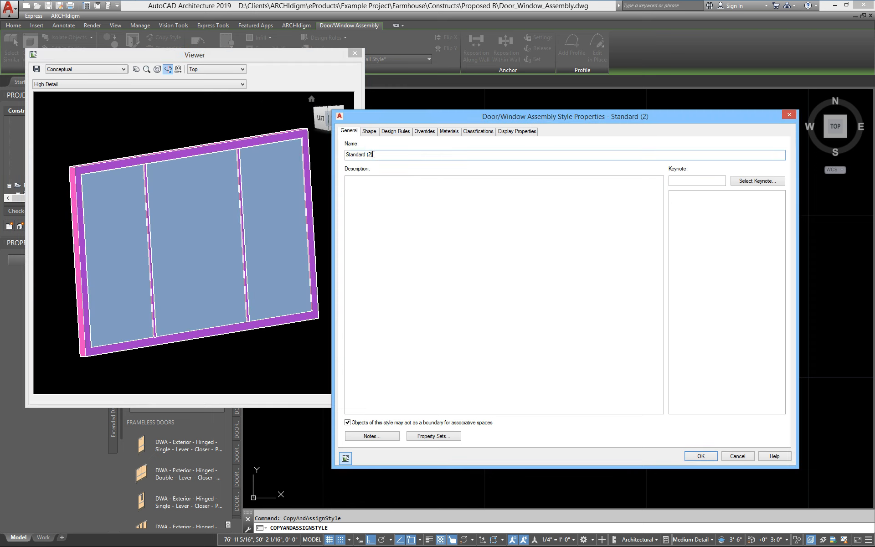
left_click_drag(384, 154, 258, 171)
type("S")
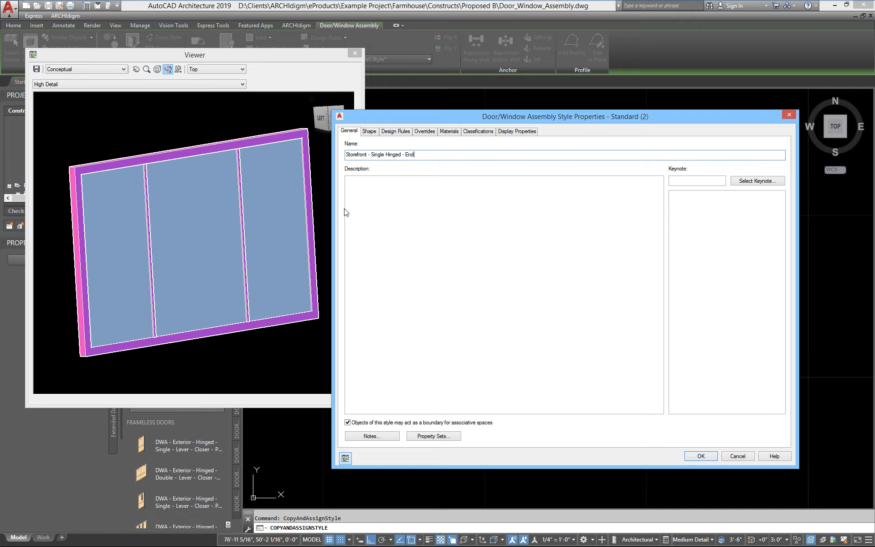
Step: Make the mullion definition 2" wide by 4" deep and rename it
left_click(396, 132)
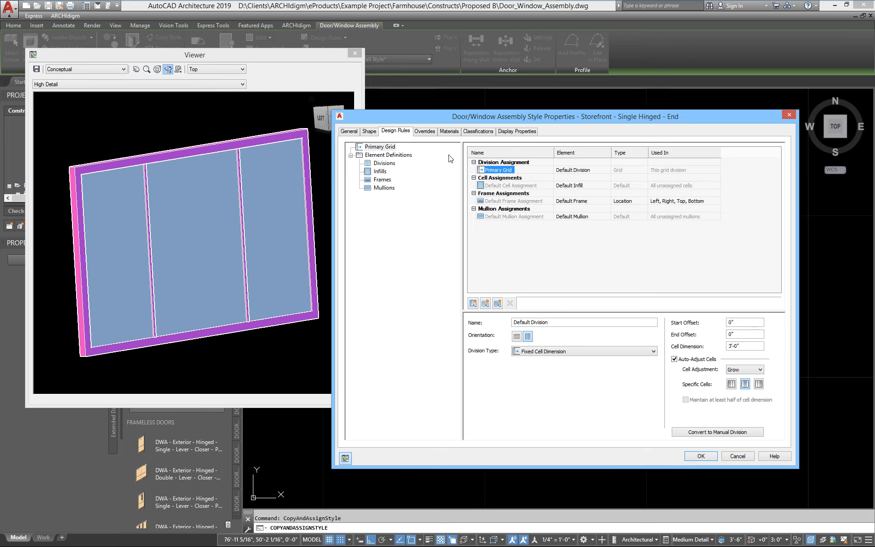
left_click(381, 190)
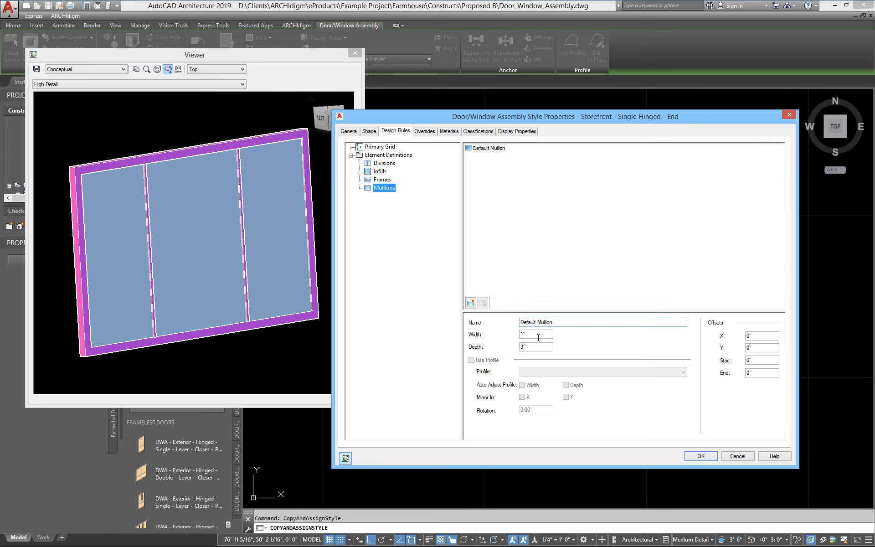
left_click_drag(538, 338, 480, 337)
left_click_drag(531, 346, 497, 357)
type("4")
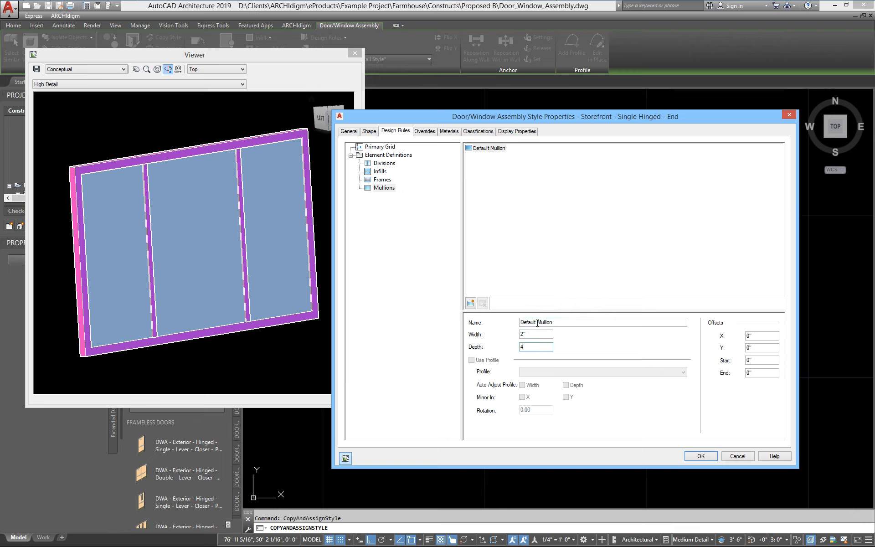
left_click_drag(537, 323, 519, 322)
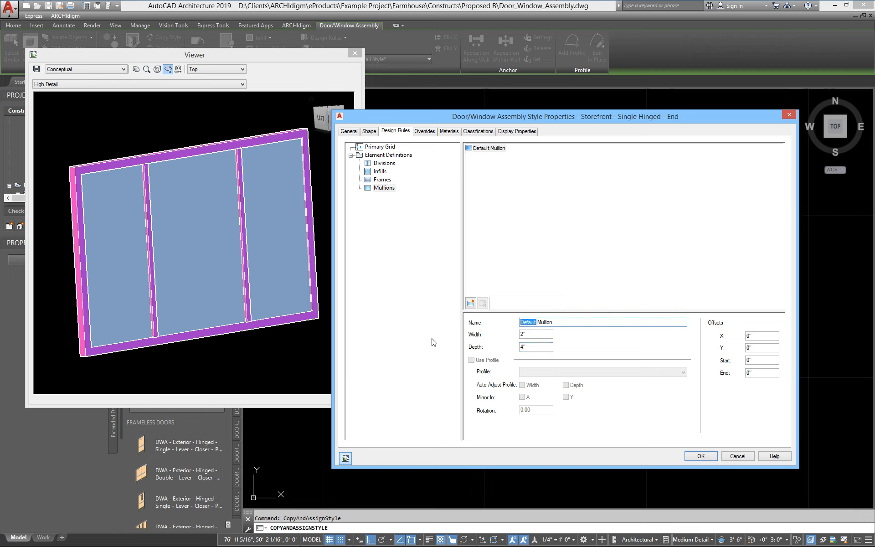
type("Main")
left_click(533, 336)
Step: Name the frame definition Main Frame at 2" wide by 4" deep
left_click(382, 180)
type("Main")
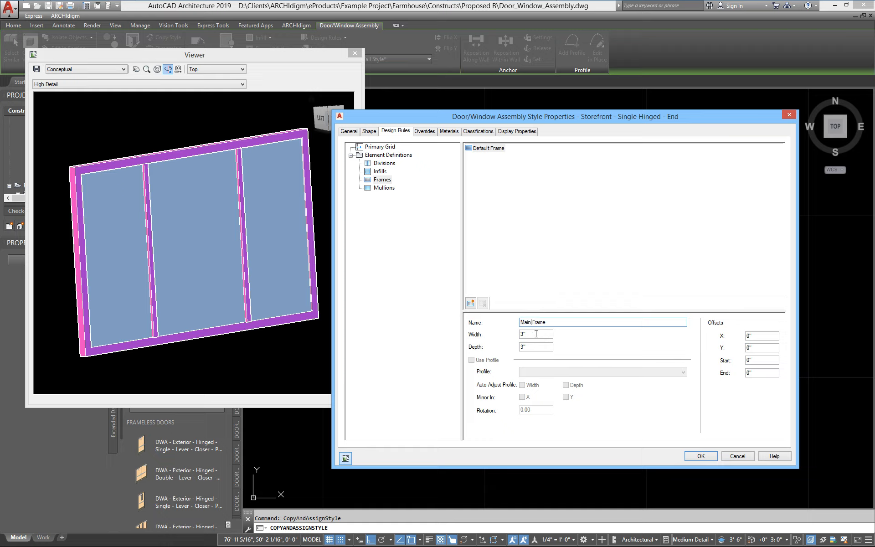
key("Tab")
type("2")
key("Tab")
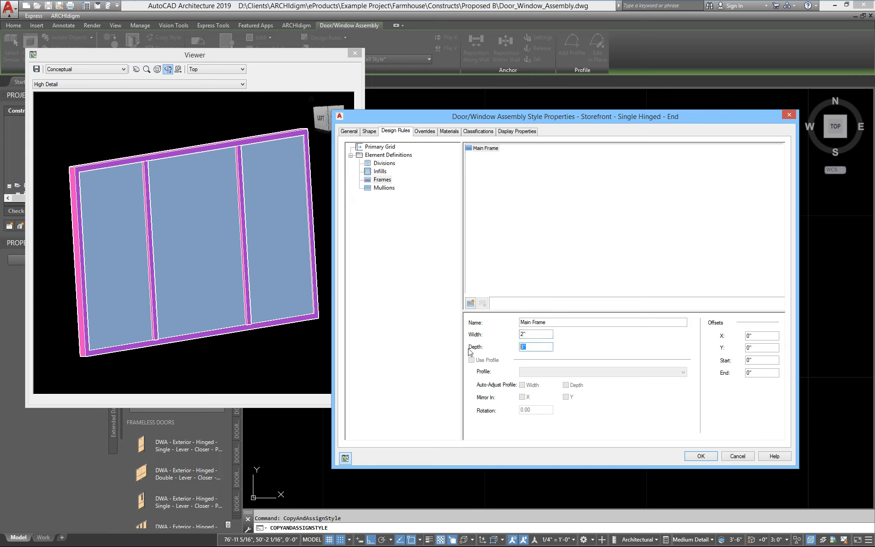
type("3")
type("4")
left_click(528, 334)
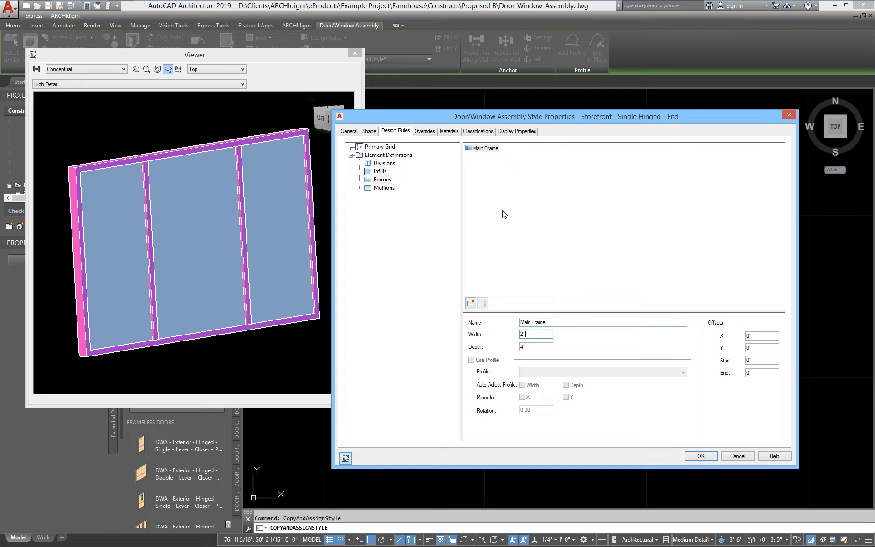
Step: Rename the default infill Glass with a 1" panel thickness
left_click(380, 172)
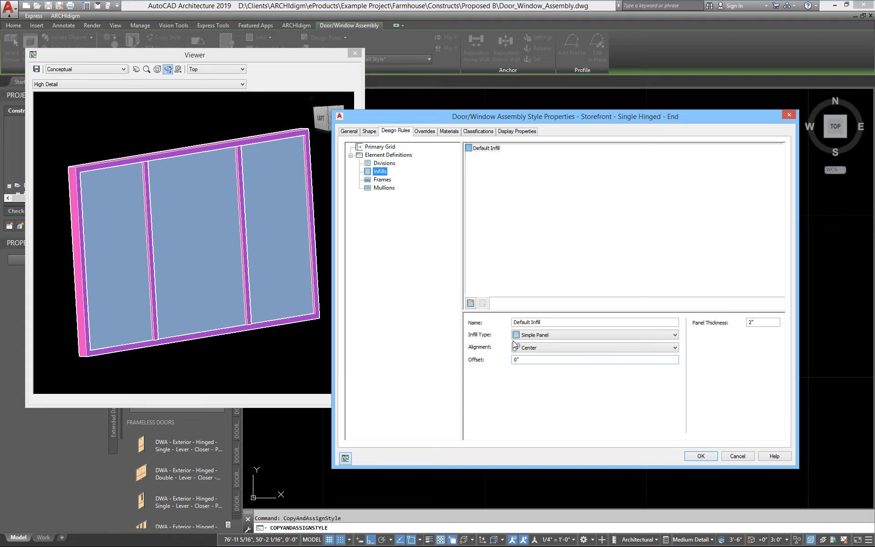
left_click(551, 322)
type("Glass")
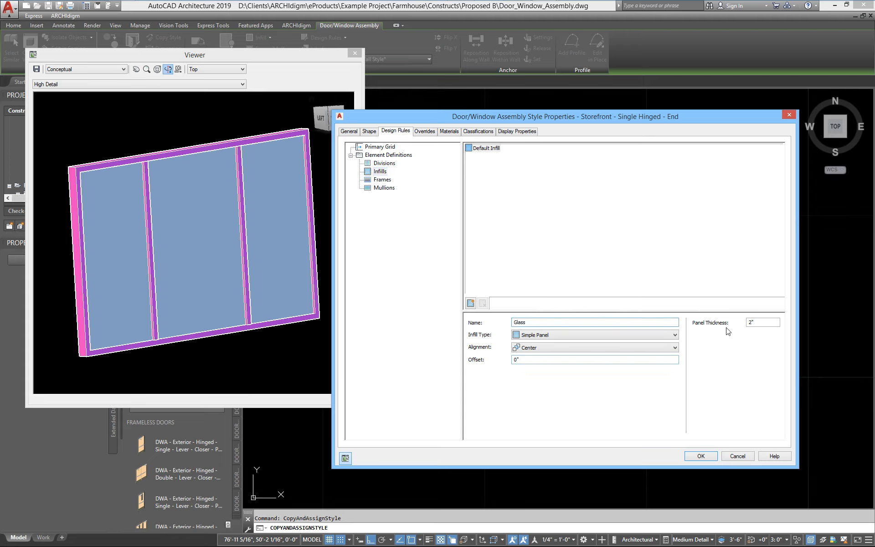
left_click(759, 328)
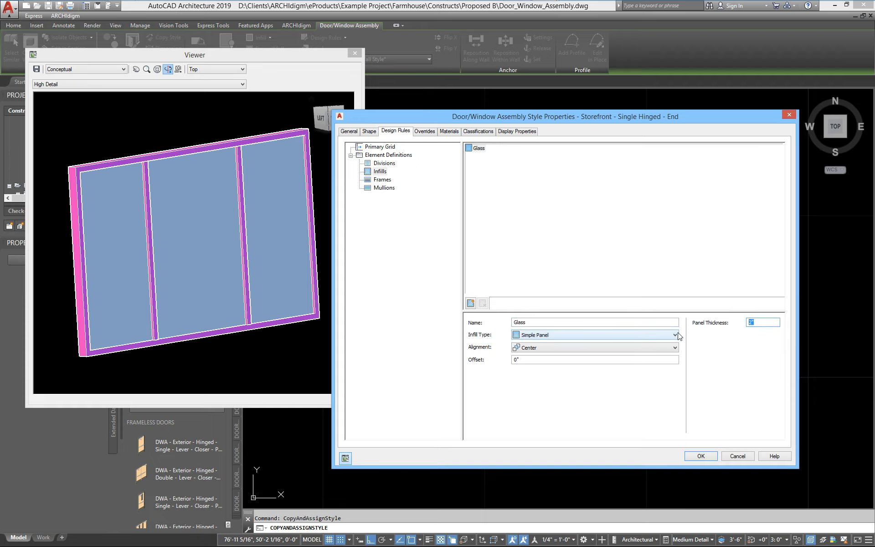
type("1")
key("Tab")
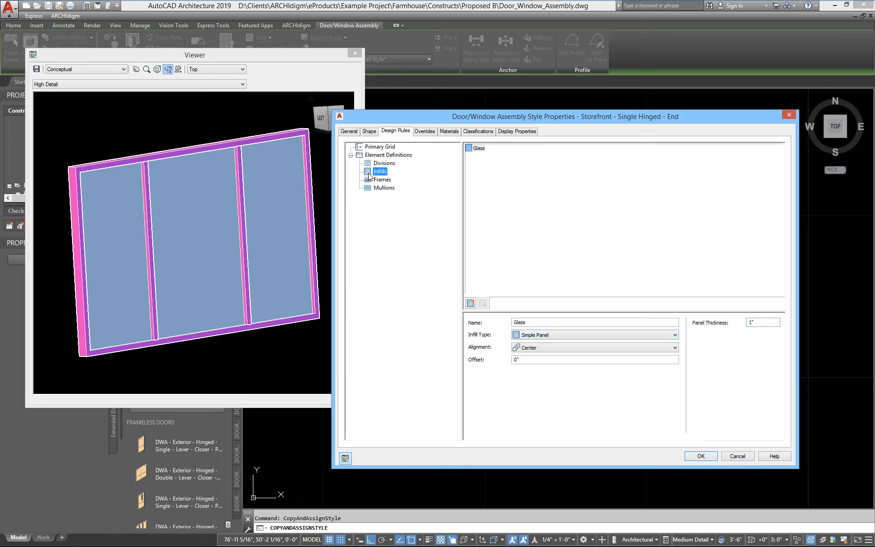
left_click(379, 164)
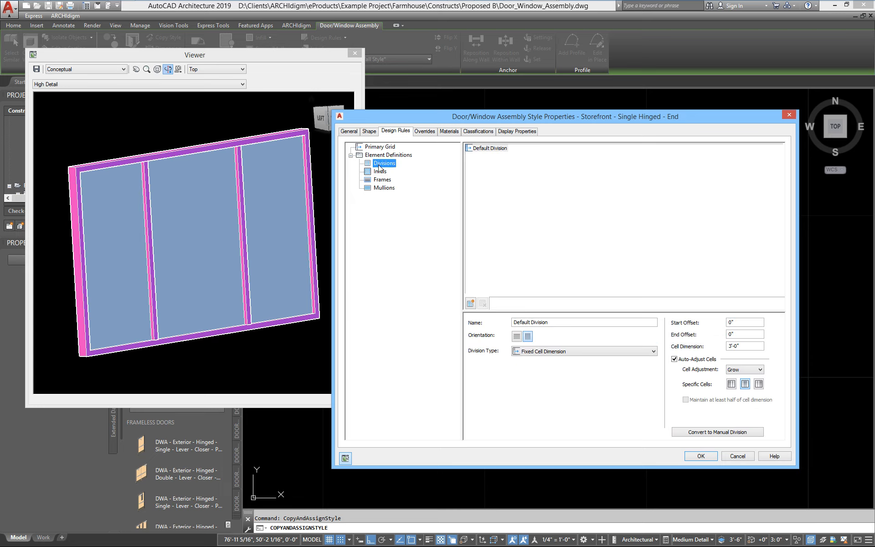
Step: Rename the division Door Vertical Mullion, keep it vertical, and set it to Manual
left_click(566, 323)
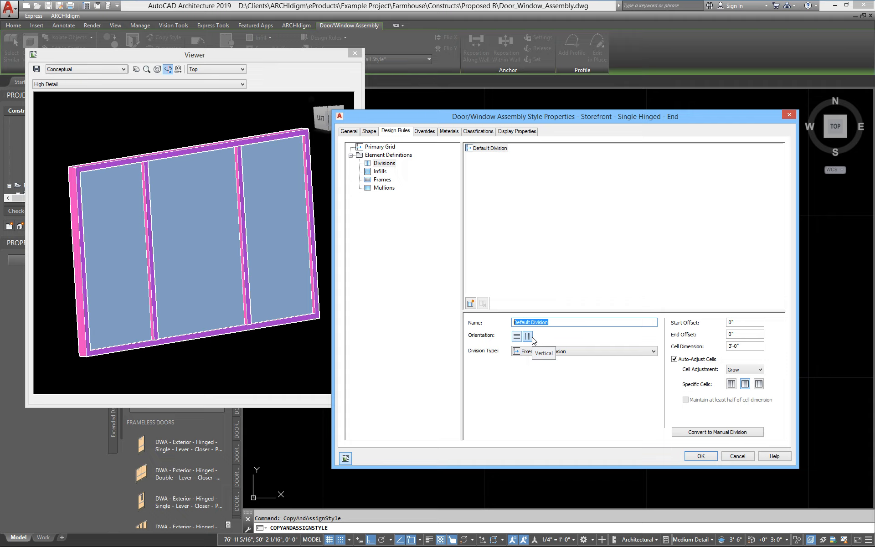
type("D")
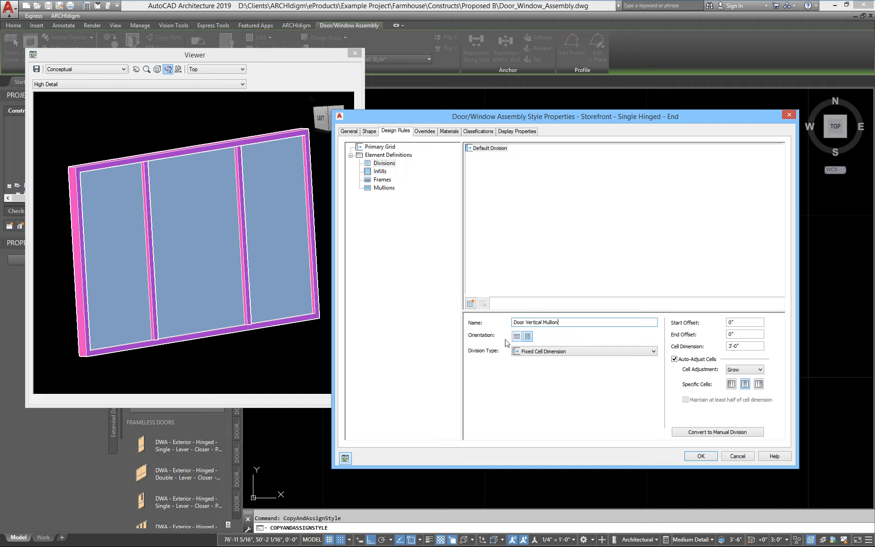
left_click(529, 337)
left_click(516, 337)
left_click(528, 337)
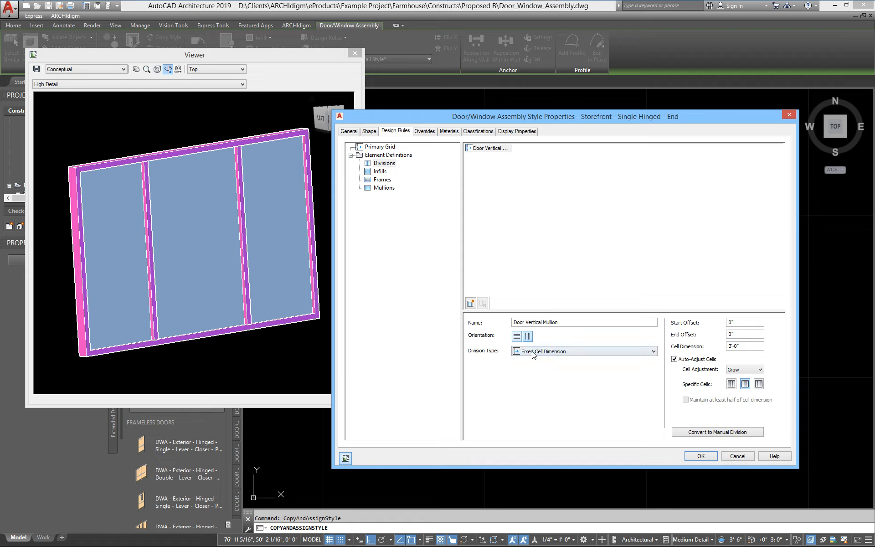
left_click(534, 353)
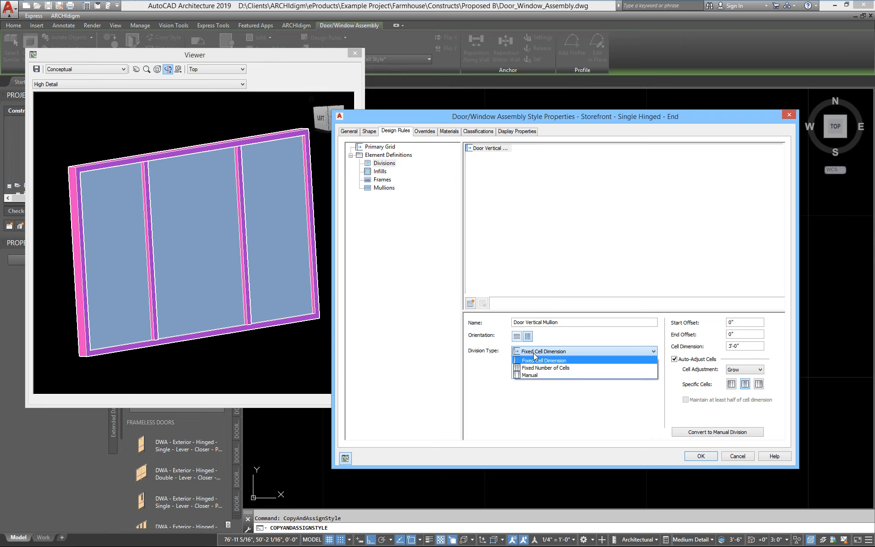
left_click(528, 375)
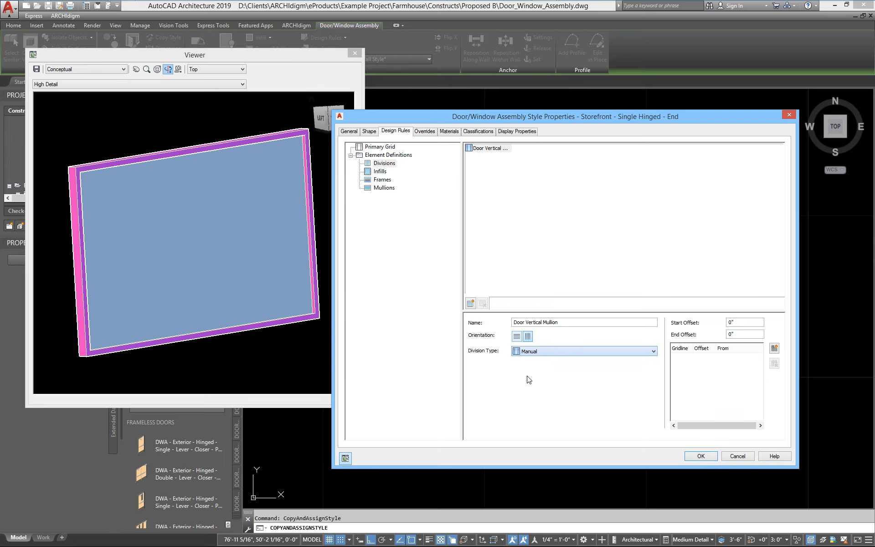
Step: Add one gridline 3'-0" from the grid start and check it in the preview
left_click(774, 348)
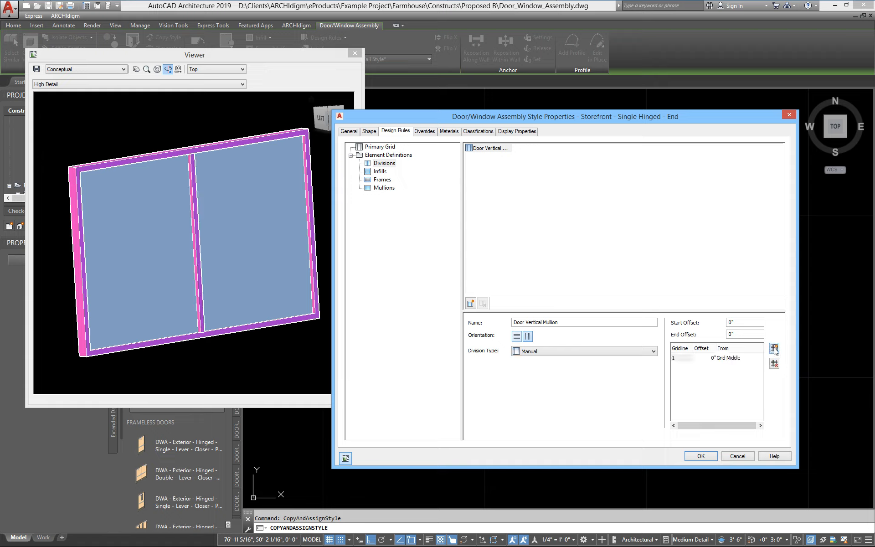
left_click(743, 362)
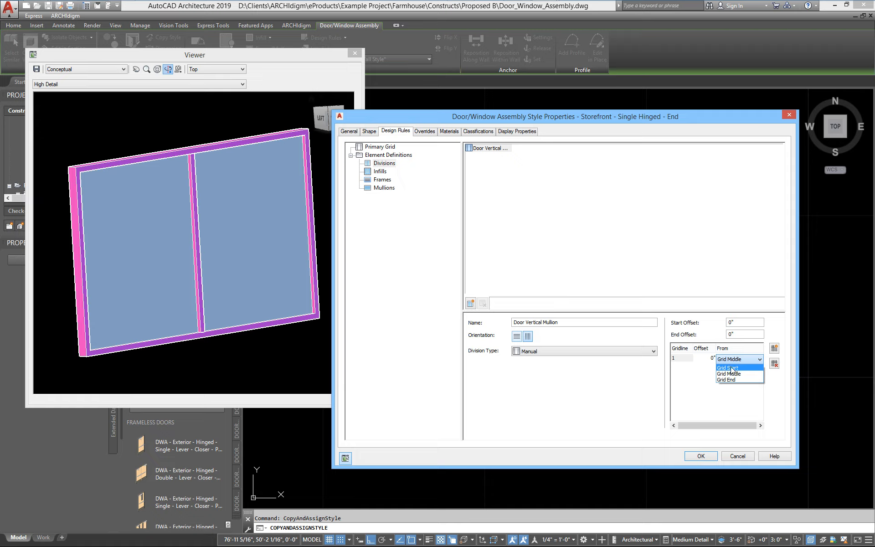
left_click(729, 368)
left_click(701, 357)
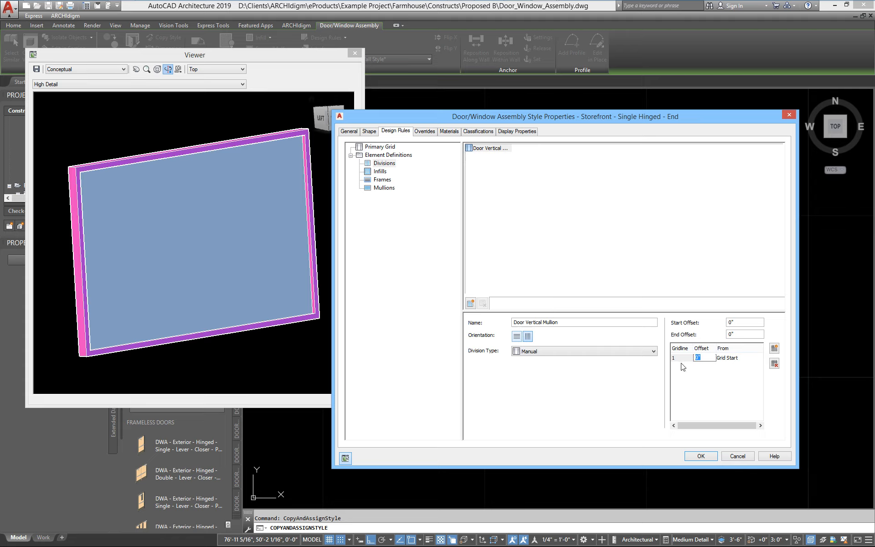
type("3")
key("Return")
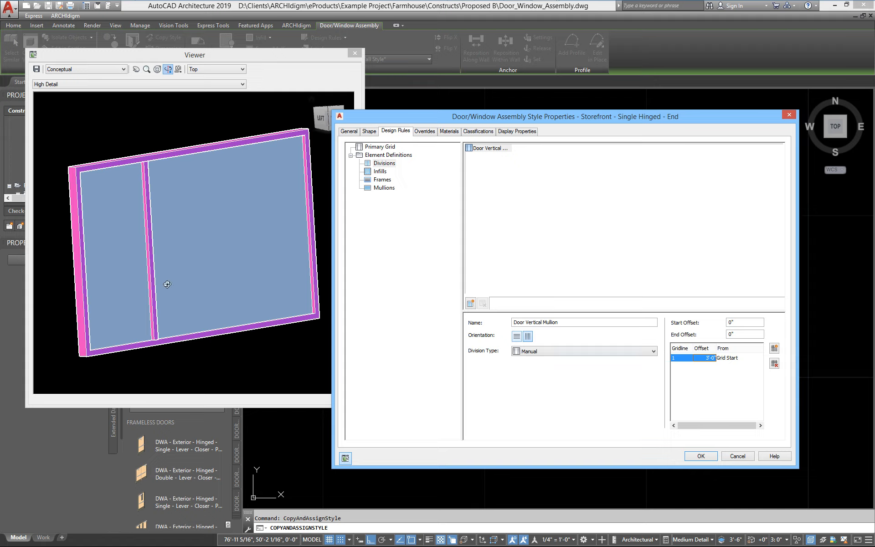
left_click_drag(131, 281, 122, 323)
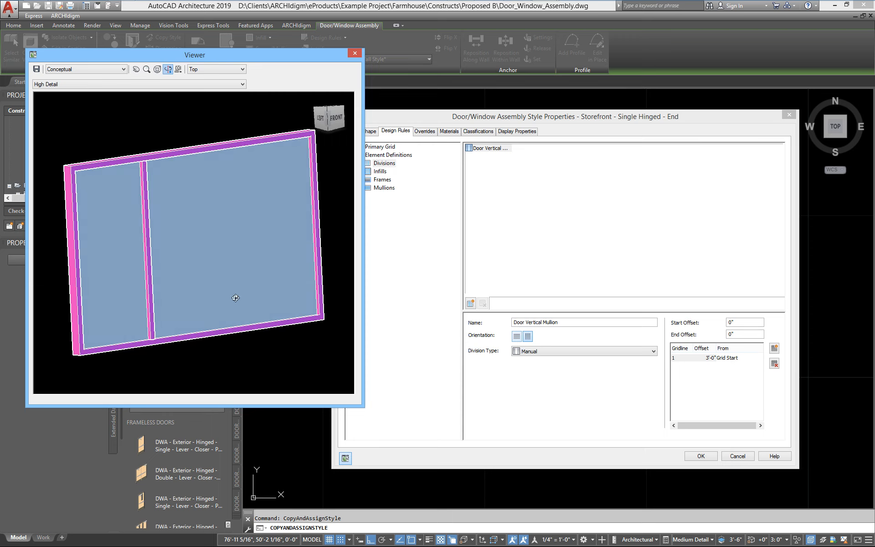
left_click(445, 116)
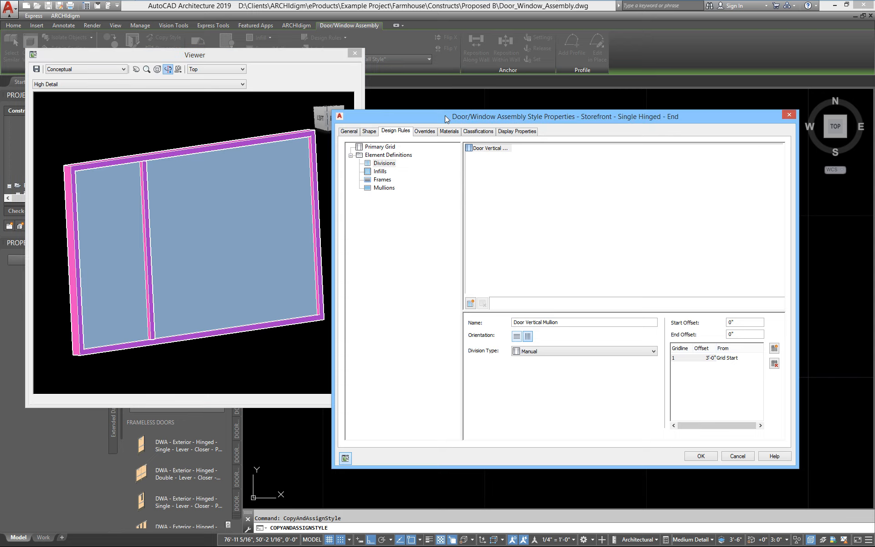
left_click(383, 146)
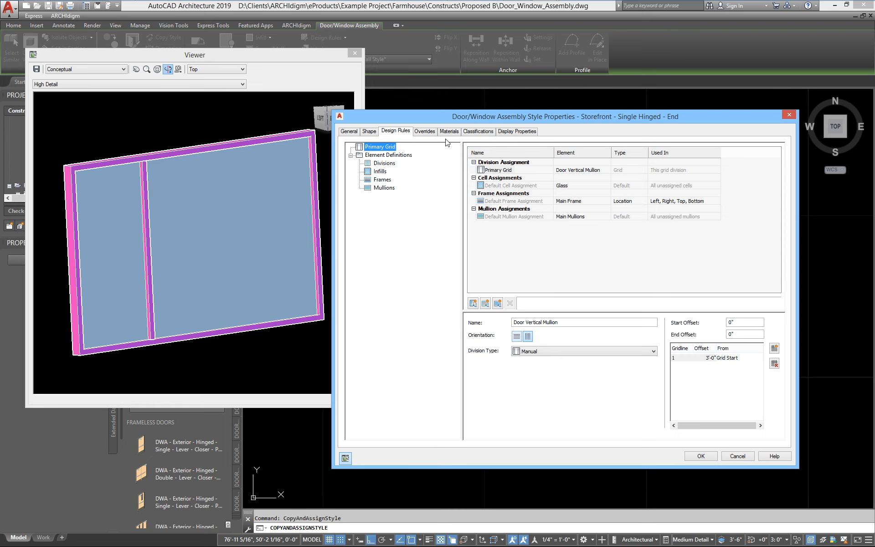
left_click_drag(455, 116, 439, 136)
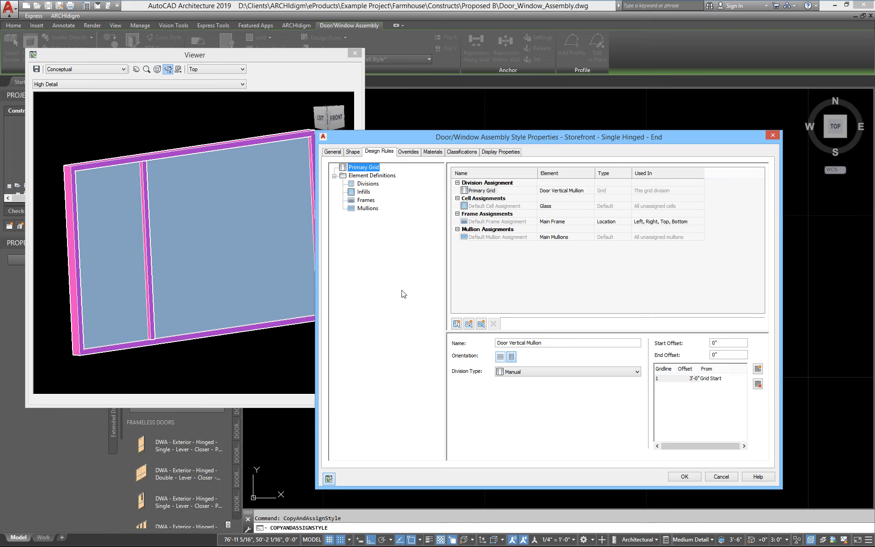
left_click(368, 183)
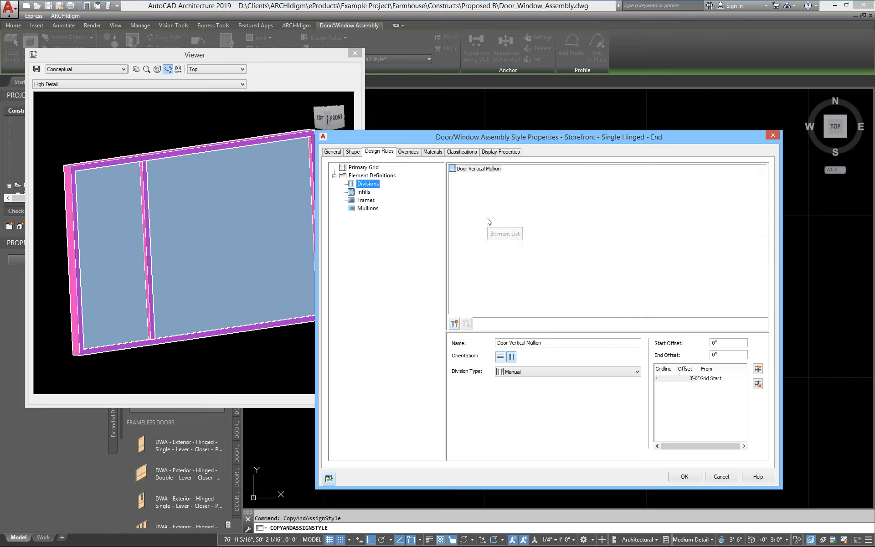
Step: Create a vertical Sidelight Vertical Mullions division with a 4'-0" cell dimension
right_click(487, 219)
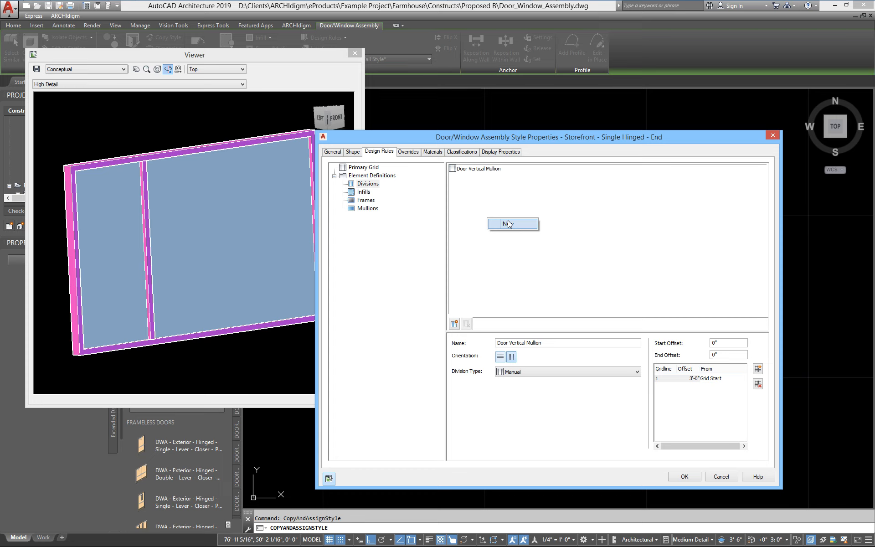
left_click(509, 224)
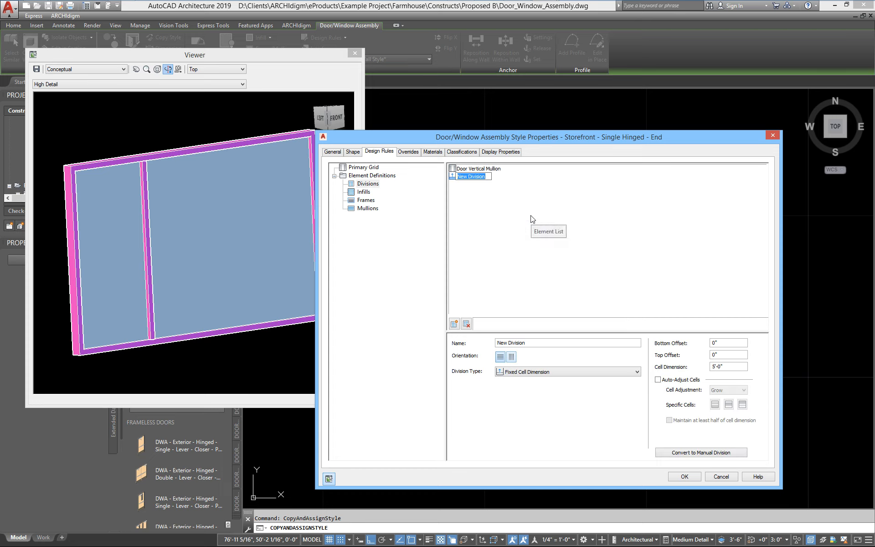
type("Side")
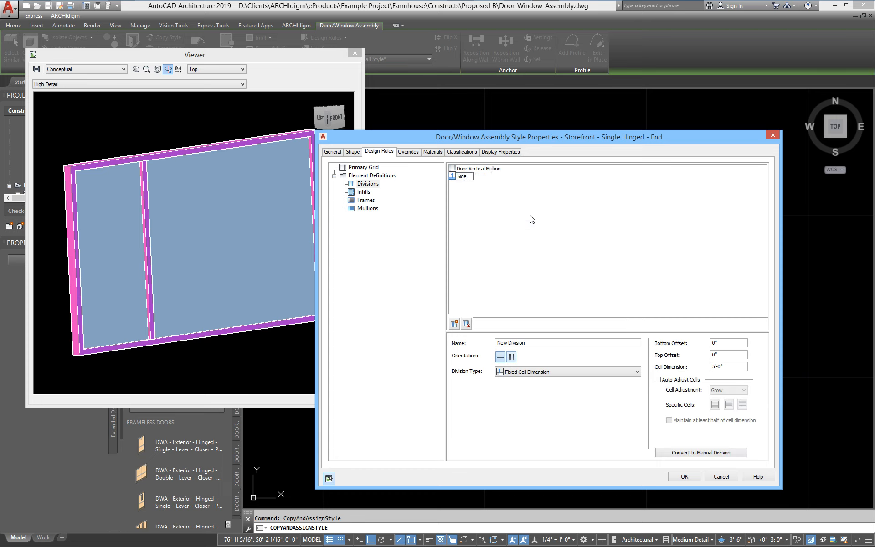
type("light Vertical Mullions")
key("Return")
left_click(483, 176)
left_click(512, 358)
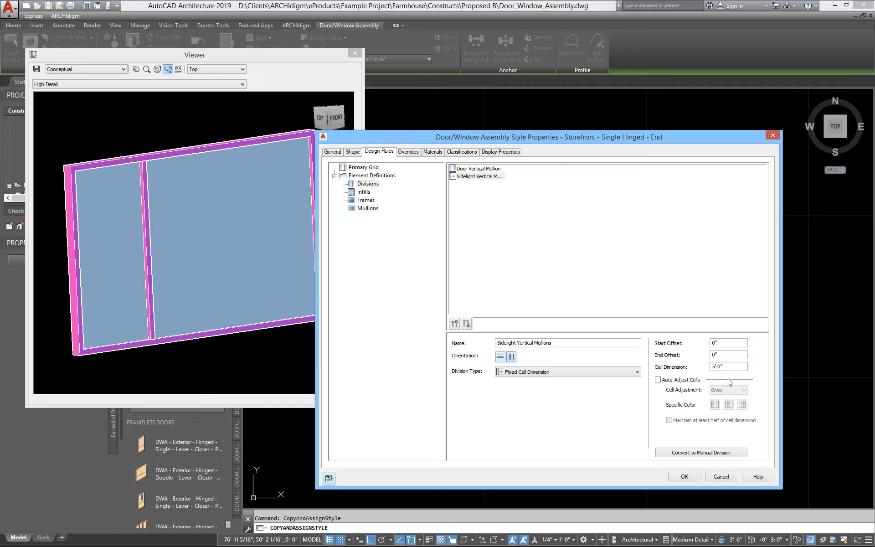
double_click(723, 366)
type("4")
Step: Create a horizontal division named Door Head Mullion with Manual division type
right_click(470, 212)
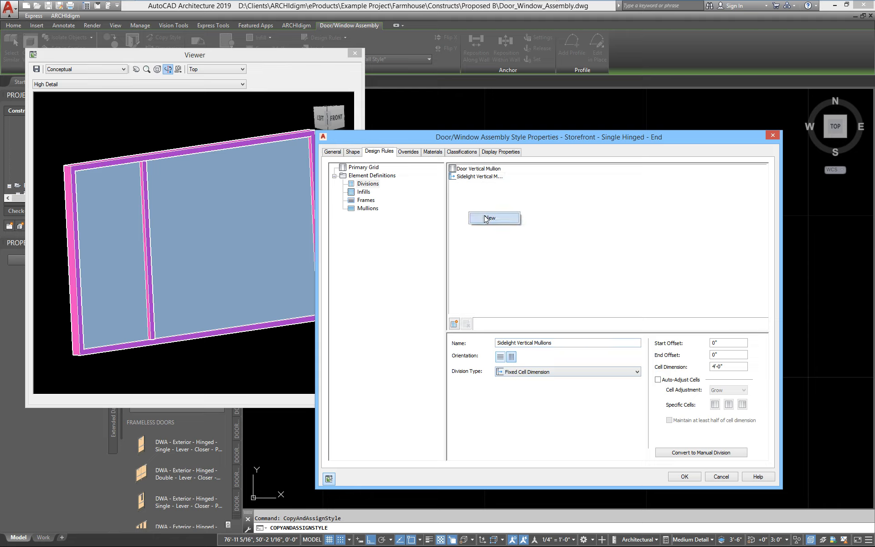
left_click(486, 218)
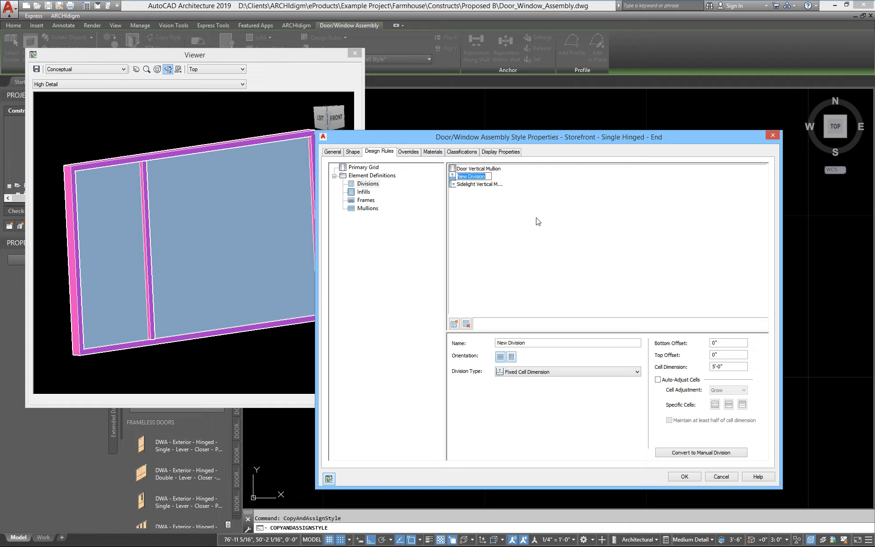
type("Door Head Mullion")
key("Return")
left_click(501, 358)
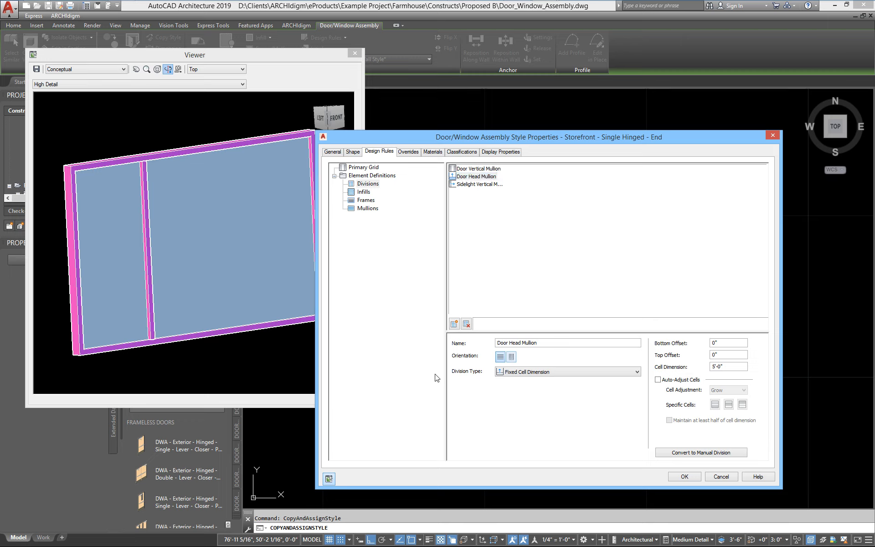
left_click(520, 372)
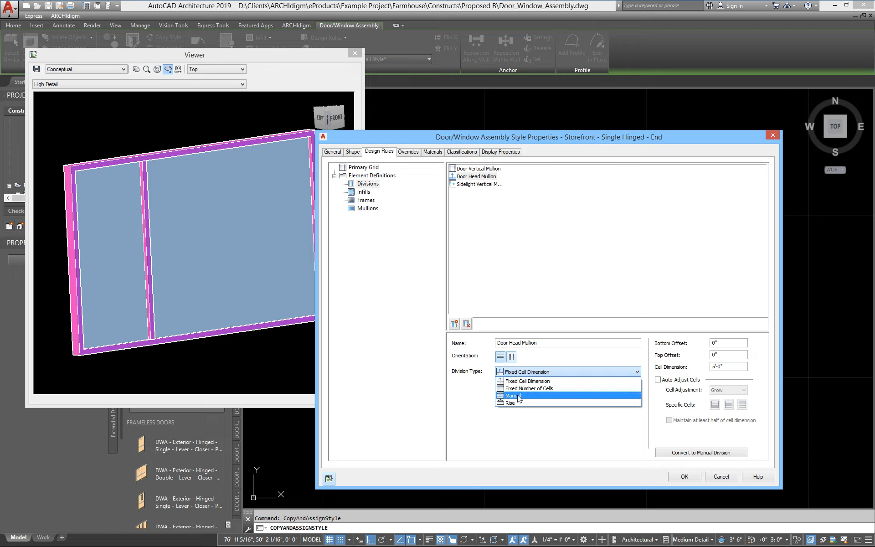
left_click(519, 396)
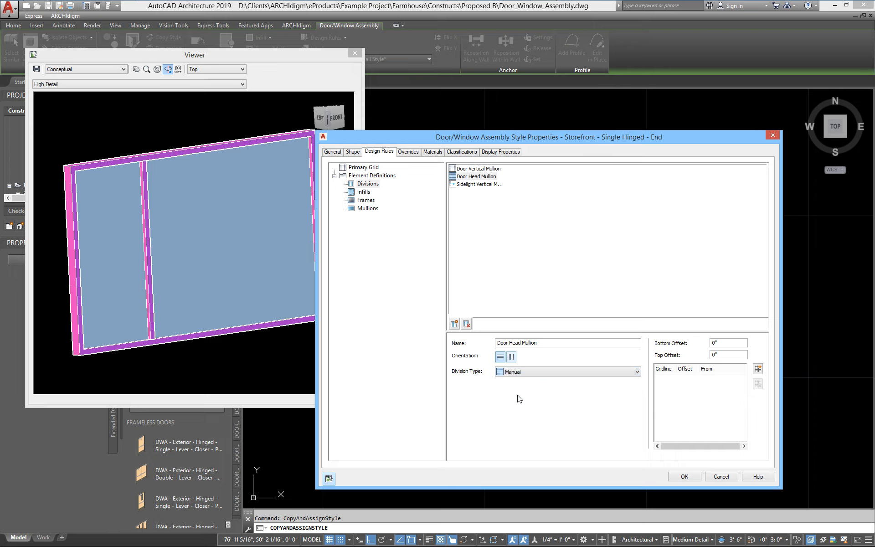
Step: Add one gridline 7'-0" from the grid bottom to the head division
left_click(757, 369)
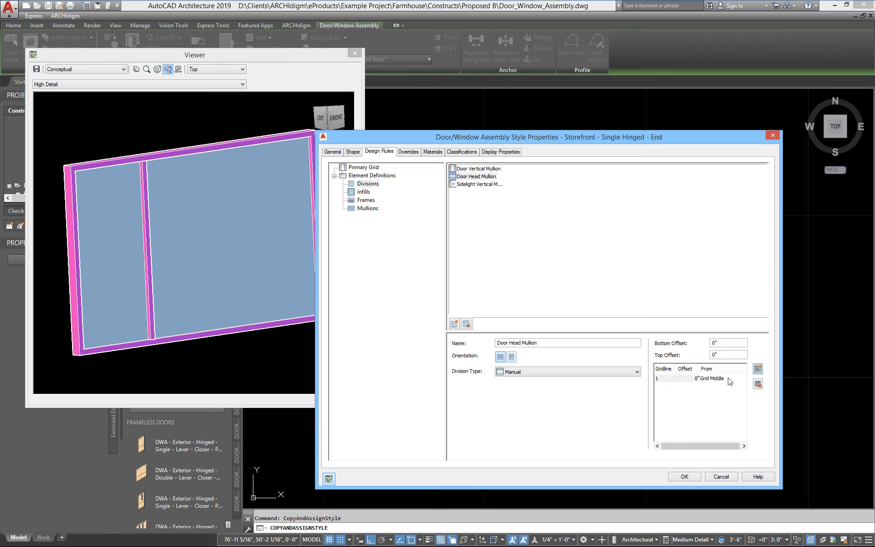
left_click(729, 379)
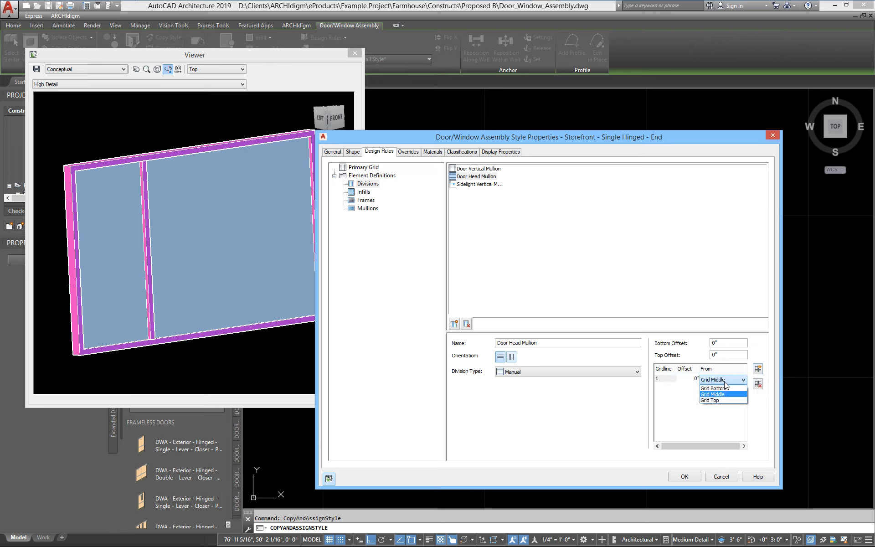
left_click(722, 389)
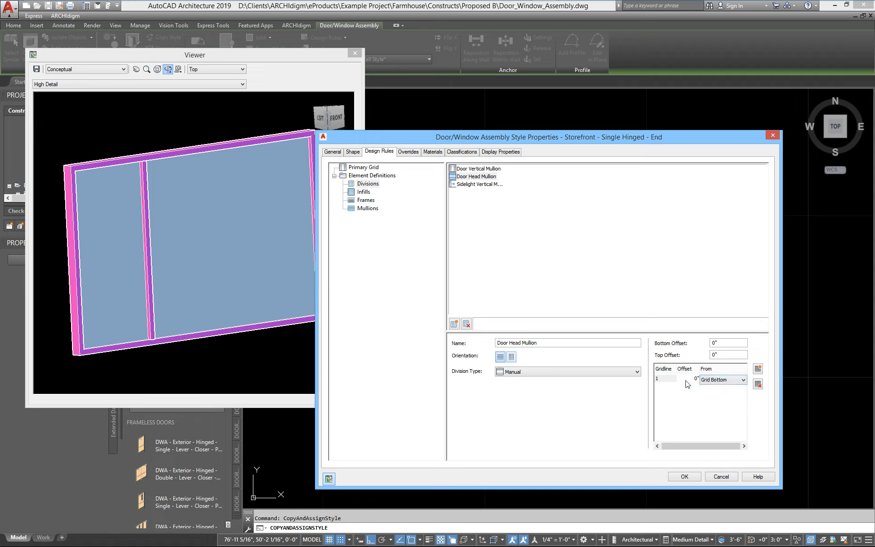
left_click(686, 378)
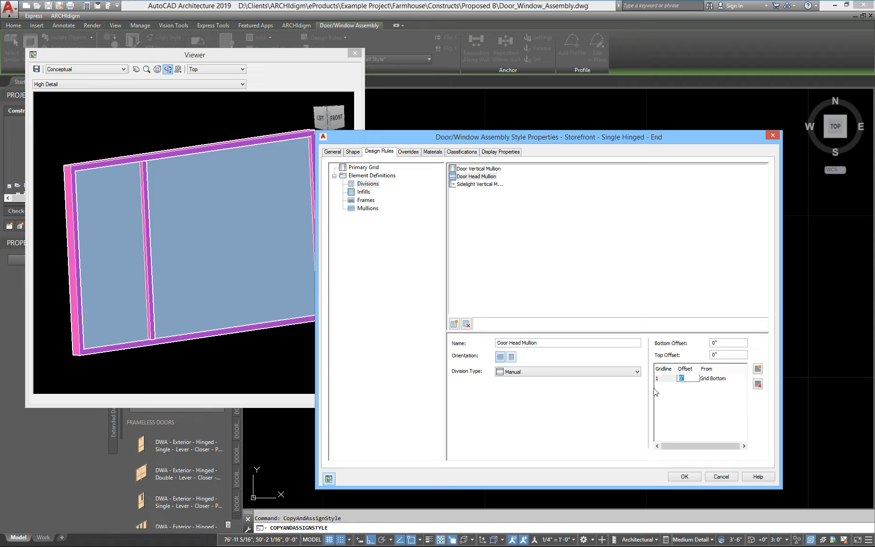
type("7")
left_click(247, 284)
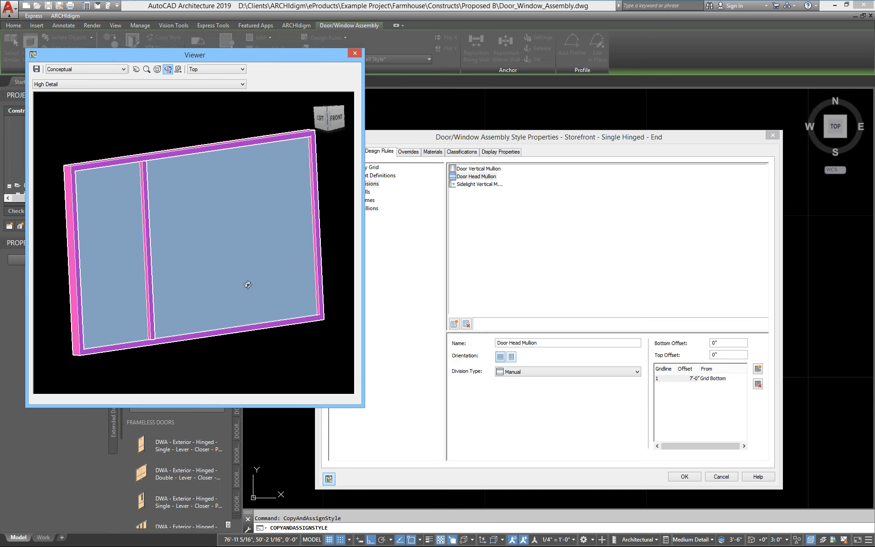
left_click(483, 140)
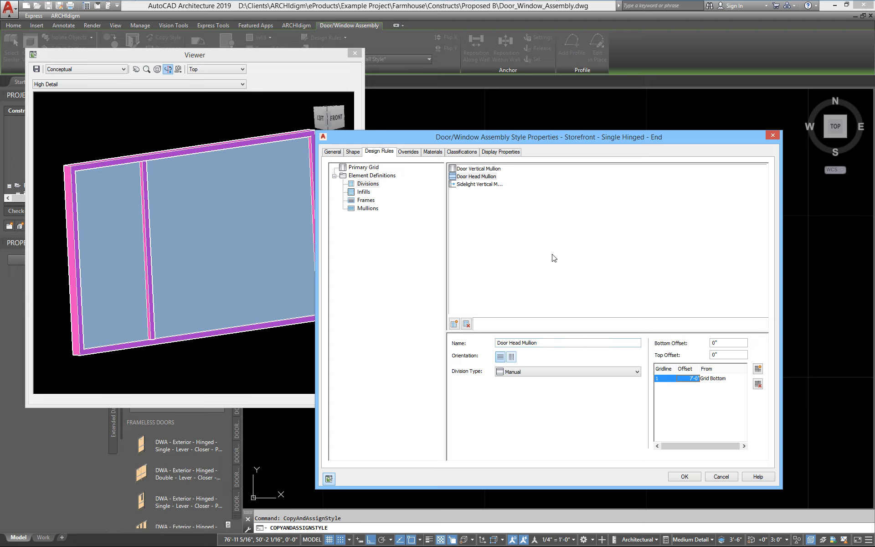
Step: Replace the Primary Grid's default cell infill with a nested grid
left_click(365, 168)
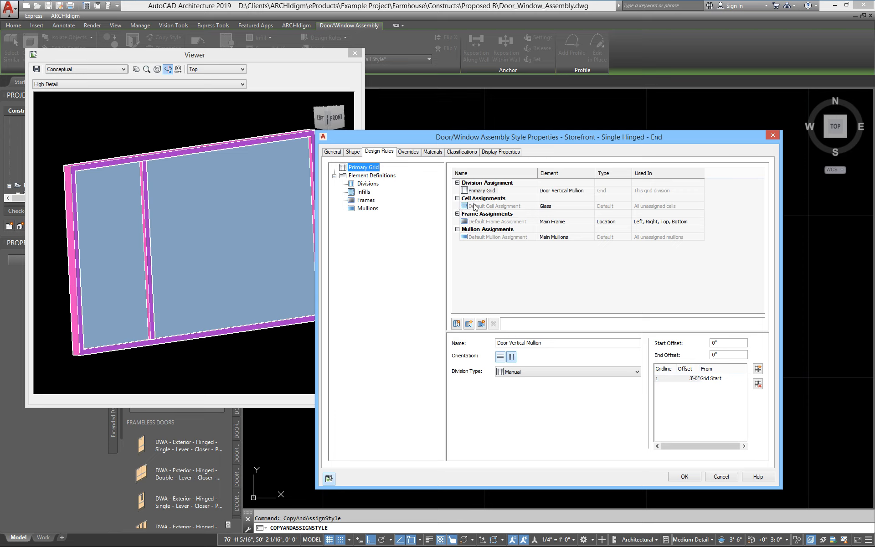
left_click(560, 208)
left_click(559, 208)
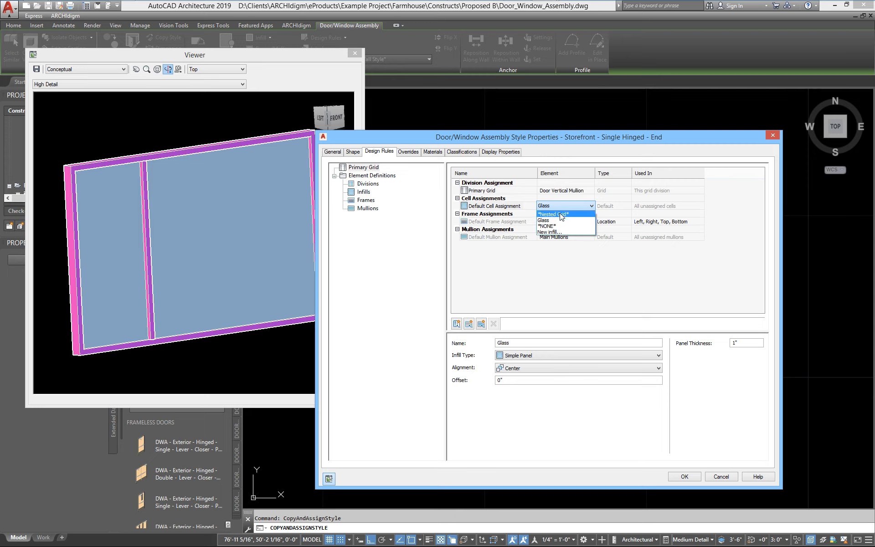
left_click(561, 215)
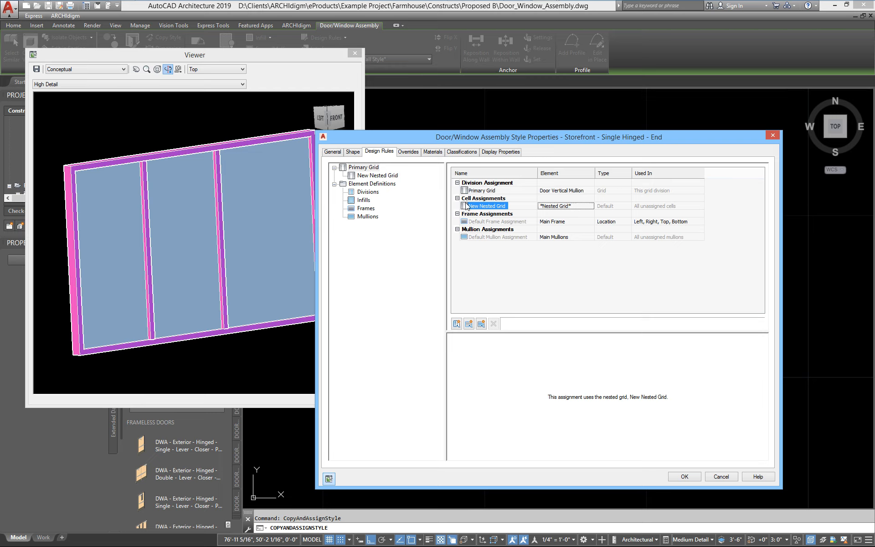
Step: Rename the new nested grid to Door
left_click(384, 179)
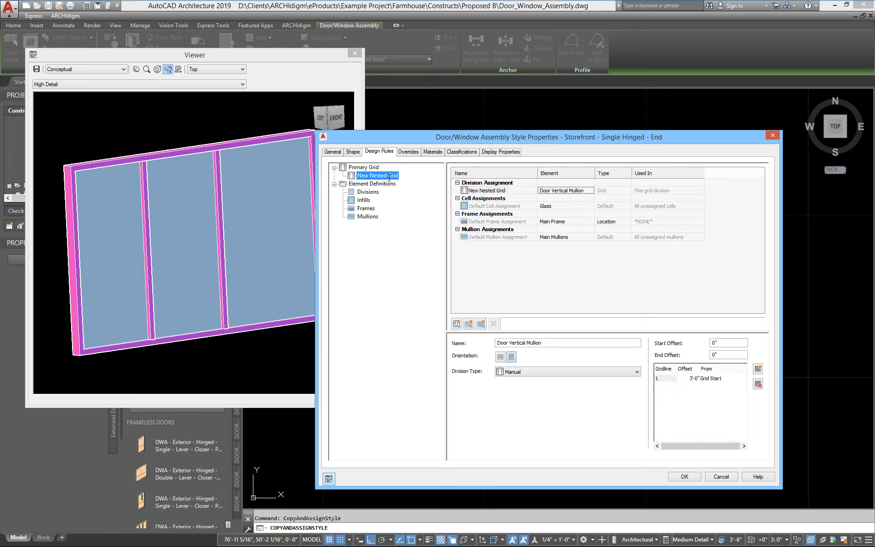
left_click(392, 177)
type("Door")
key("Return")
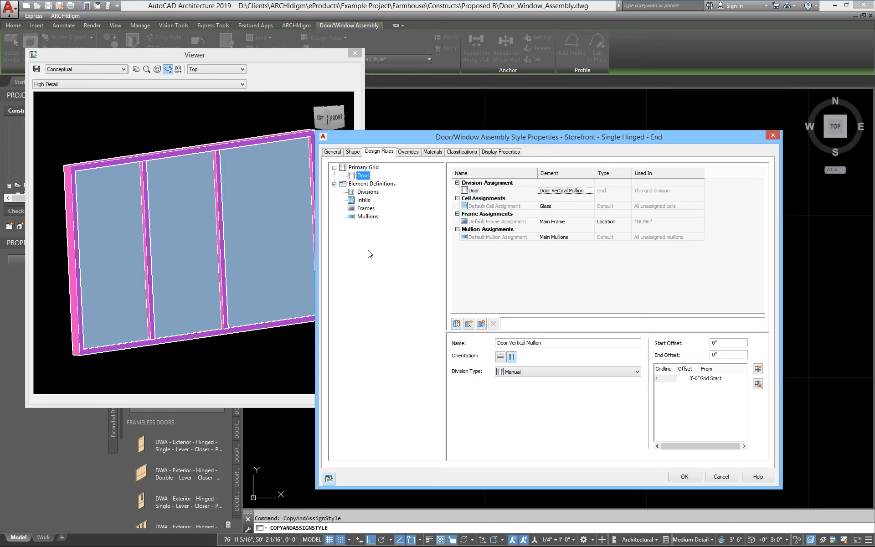
left_click(371, 168)
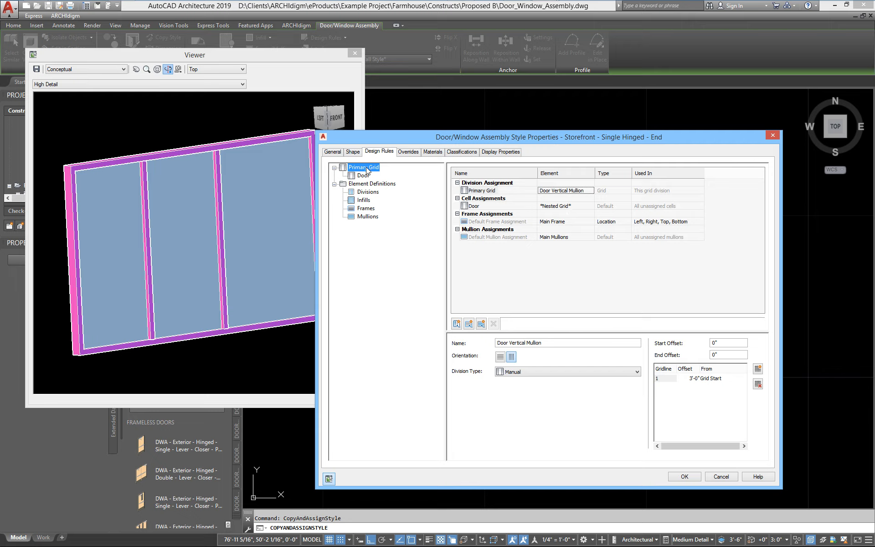
Step: Add a second Primary Grid cell assignment using *Nested Grid* as its element
right_click(470, 207)
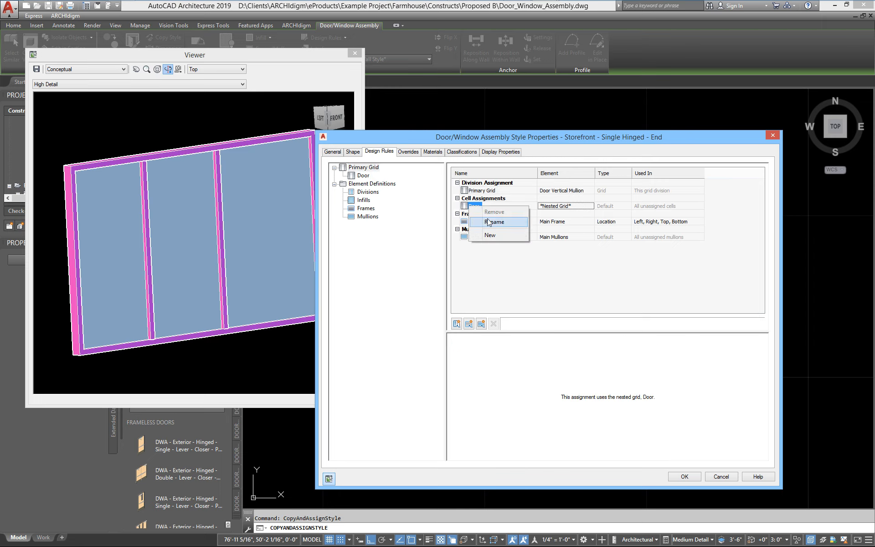
left_click(491, 236)
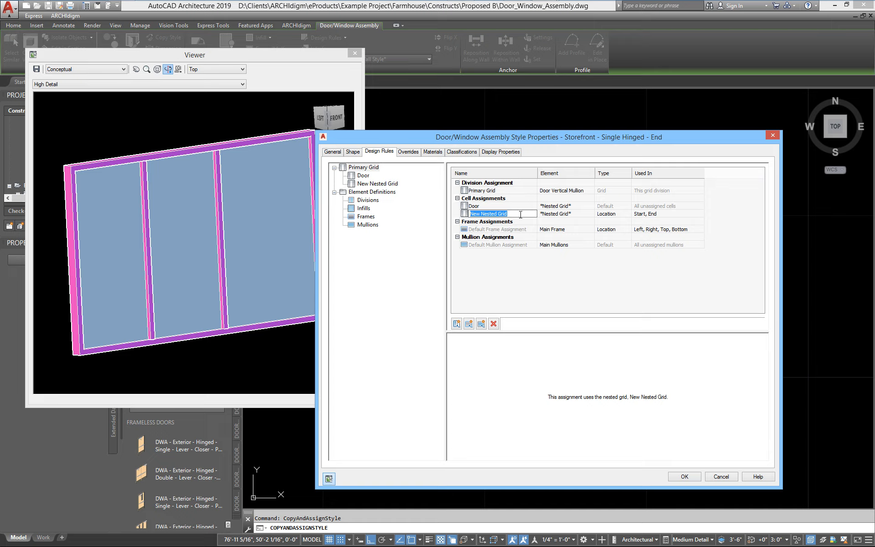
left_click(565, 214)
left_click(565, 214)
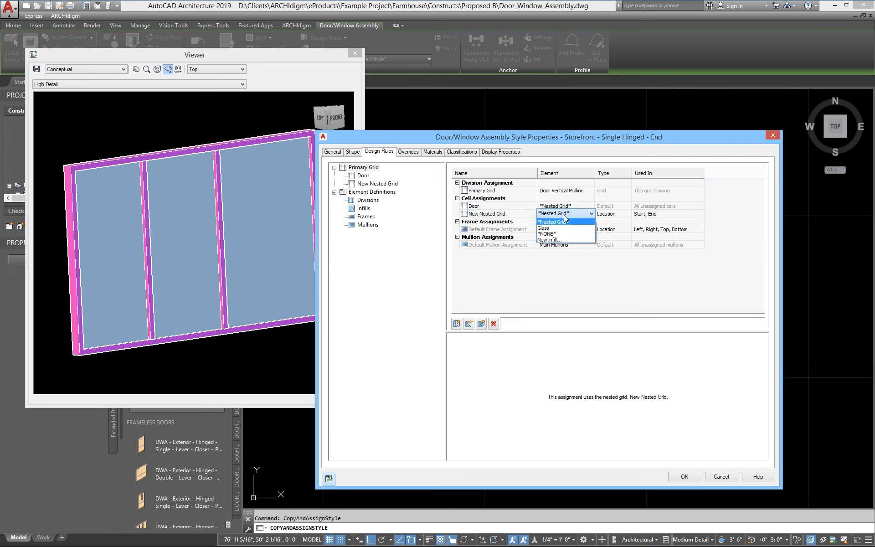
left_click(559, 222)
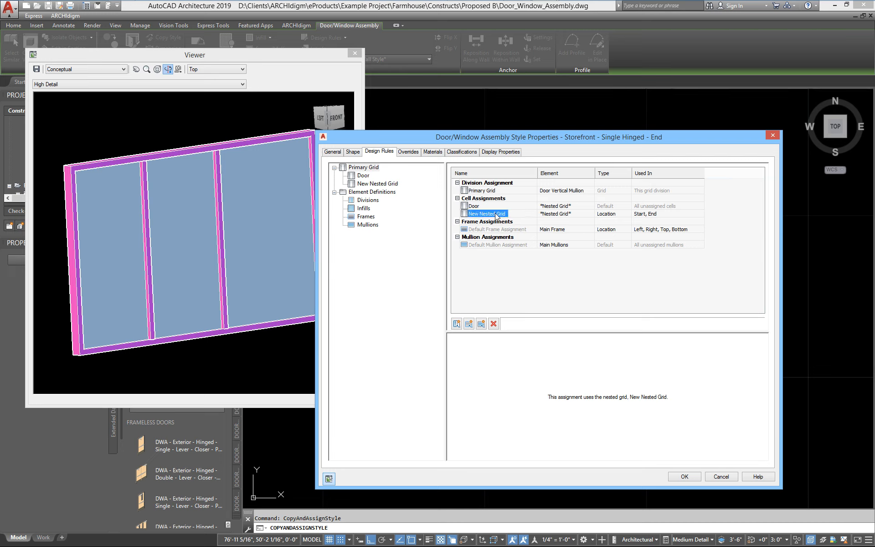
Step: Rename the second nested grid to Sidelights
left_click(381, 185)
left_click(390, 184)
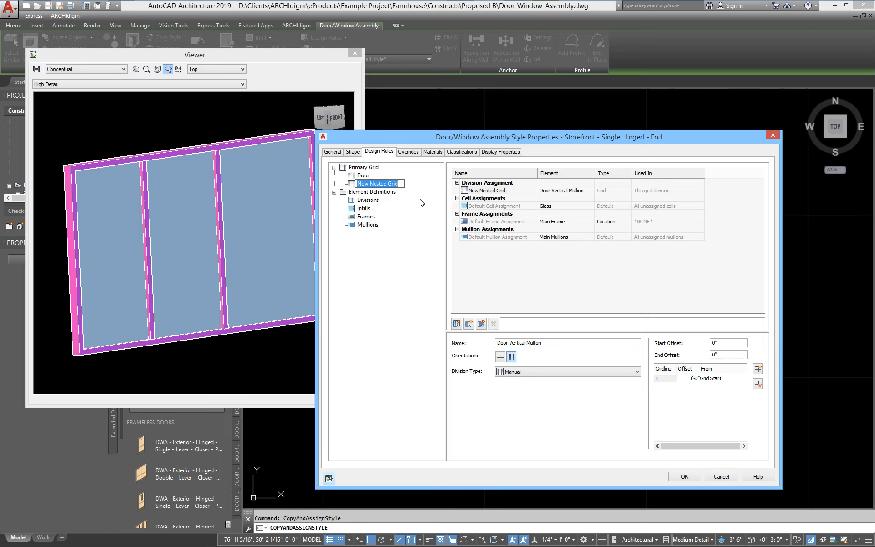
type("Sidelights")
key("Return")
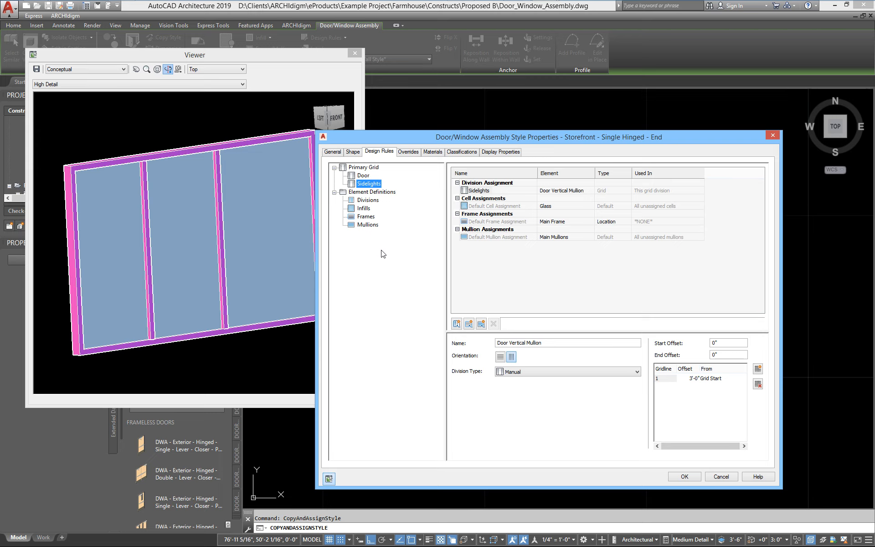
left_click(363, 168)
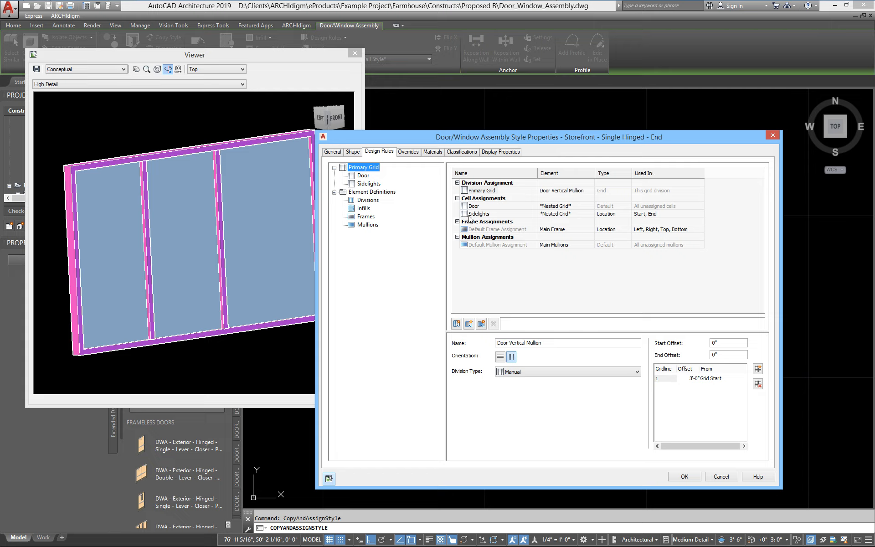
Step: Limit the Sidelights nested grid to the End cell only by unchecking Start
left_click(665, 218)
left_click(701, 213)
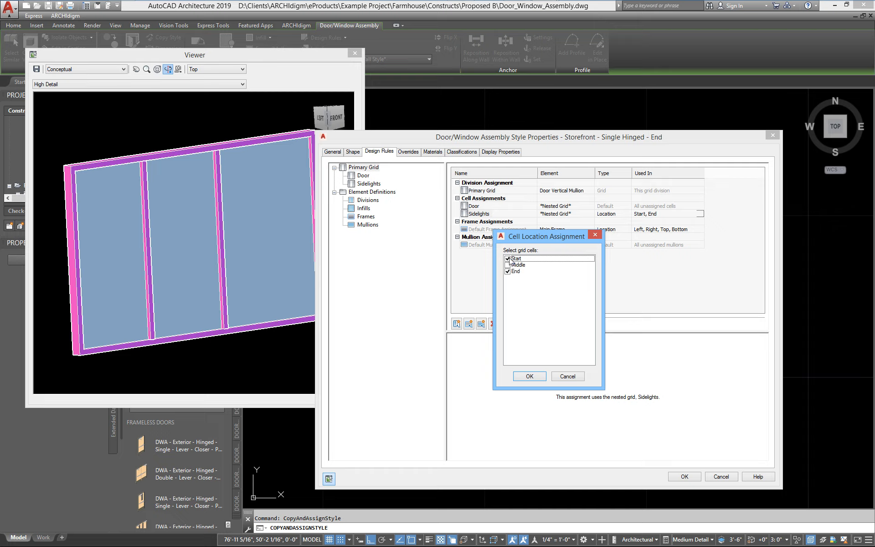
left_click(510, 259)
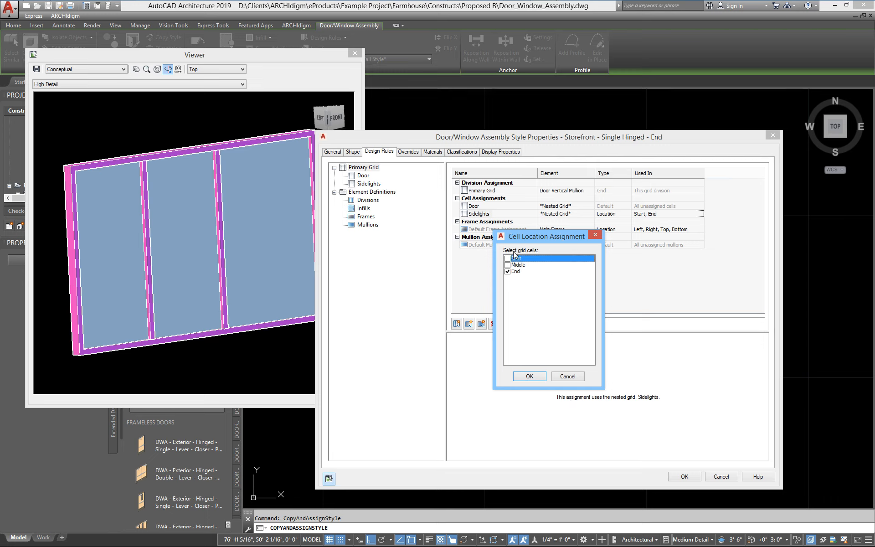
left_click(530, 377)
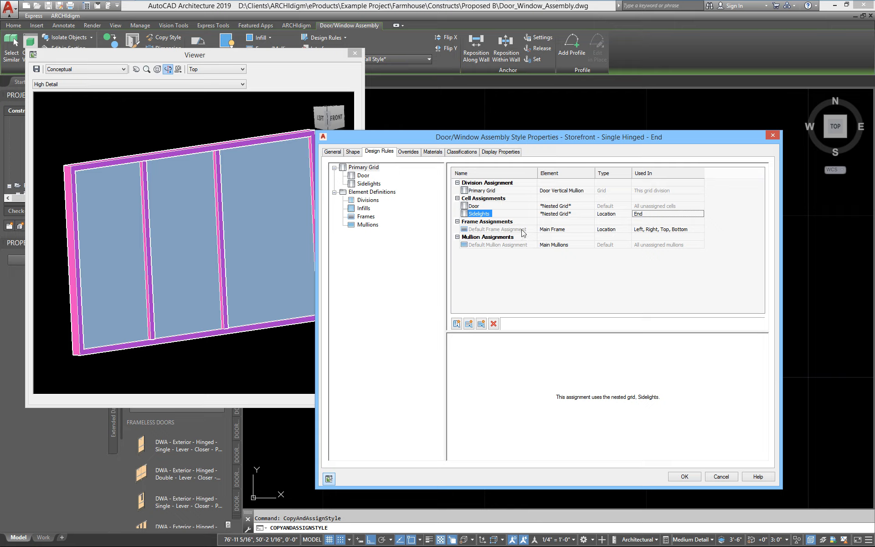
left_click(367, 175)
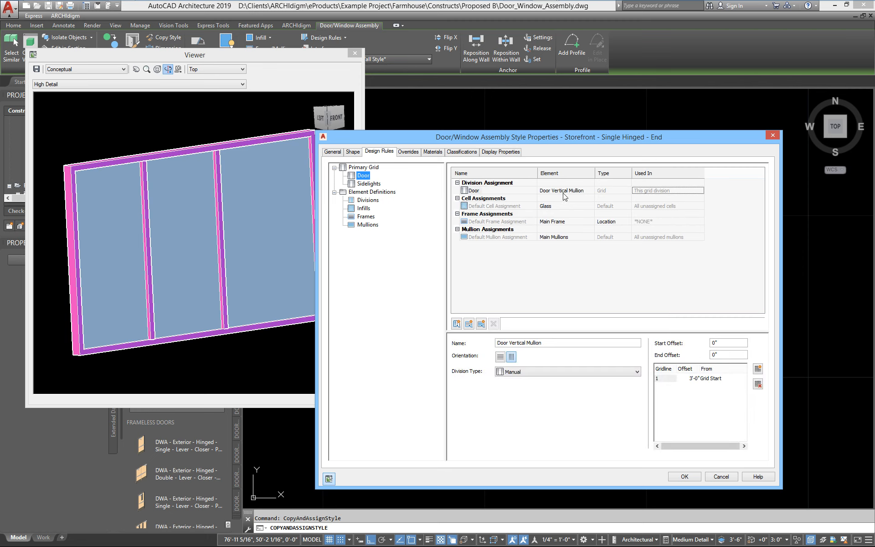
Step: Set the Sidelights division element to Sidelight Vertical Mullions, check the preview, and apply the style
left_click(564, 192)
left_click(375, 184)
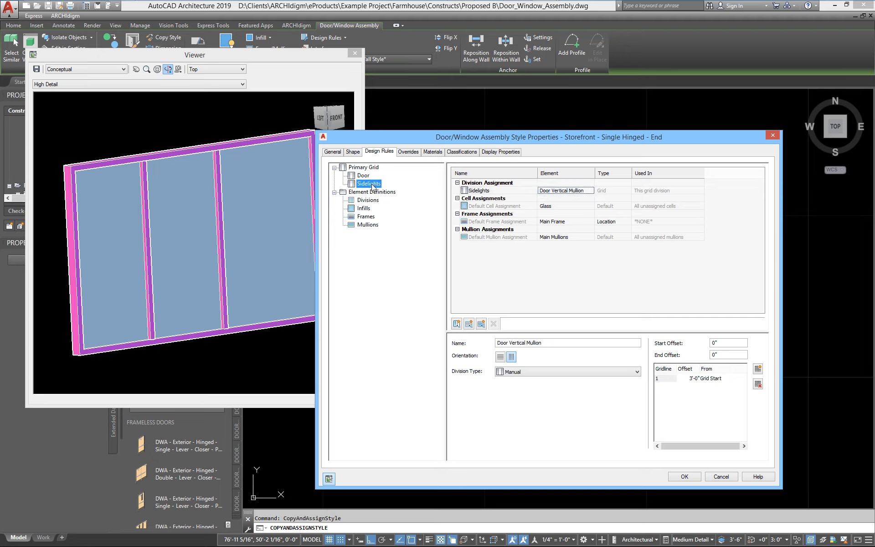
left_click(554, 192)
left_click(553, 193)
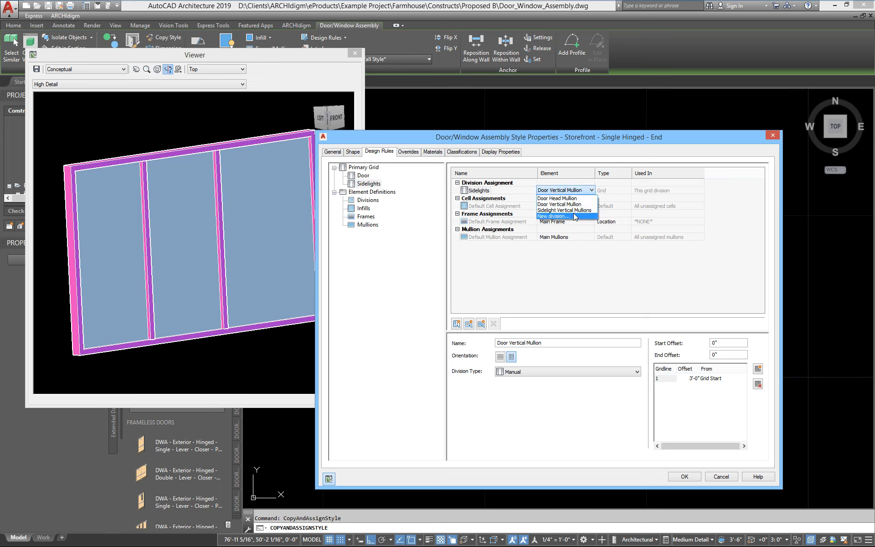
left_click(570, 210)
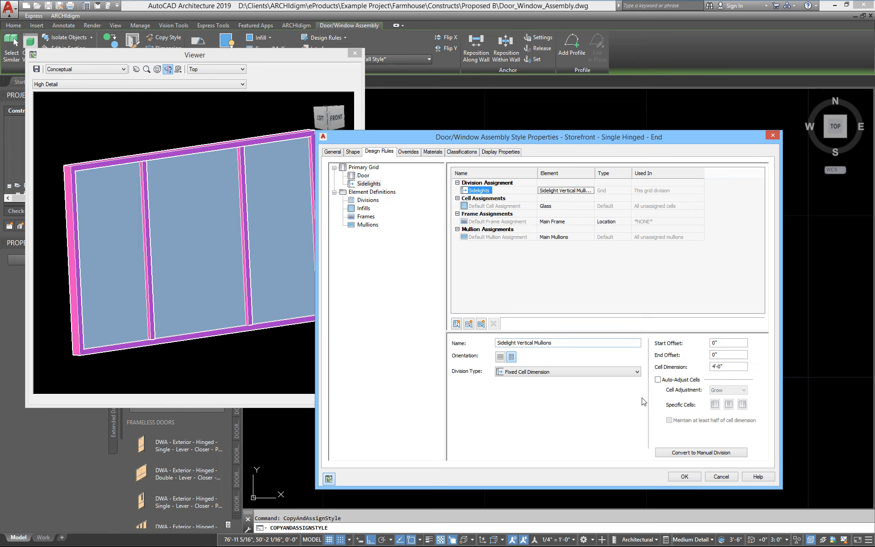
left_click_drag(228, 227, 218, 226)
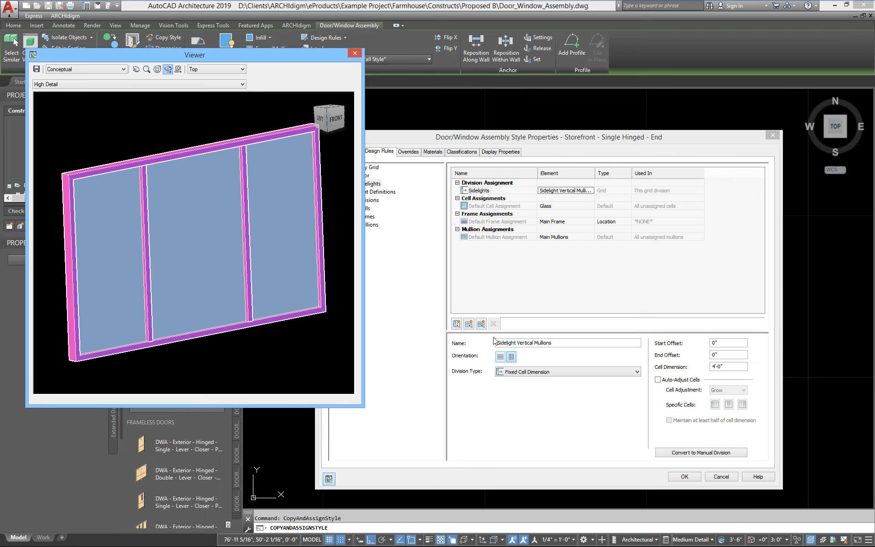
left_click(685, 477)
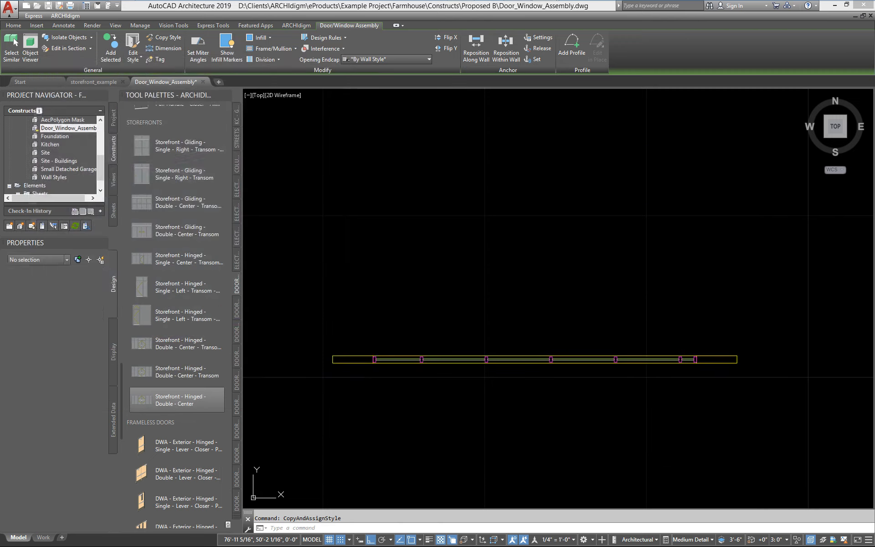
Step: Orbit to an angled 3D view and measure 4'-0" between two bottom-rail points with DI
left_click_drag(537, 410, 604, 271)
middle_click_drag(603, 271, 605, 269, "shift")
middle_click_drag(553, 339, 555, 359)
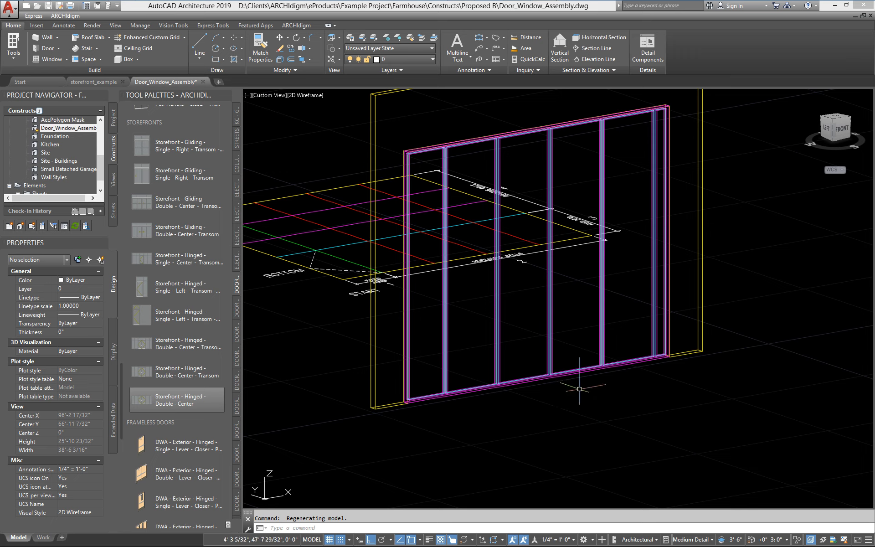
scroll(449, 403, "up", 5)
middle_click_drag(449, 403, 433, 469)
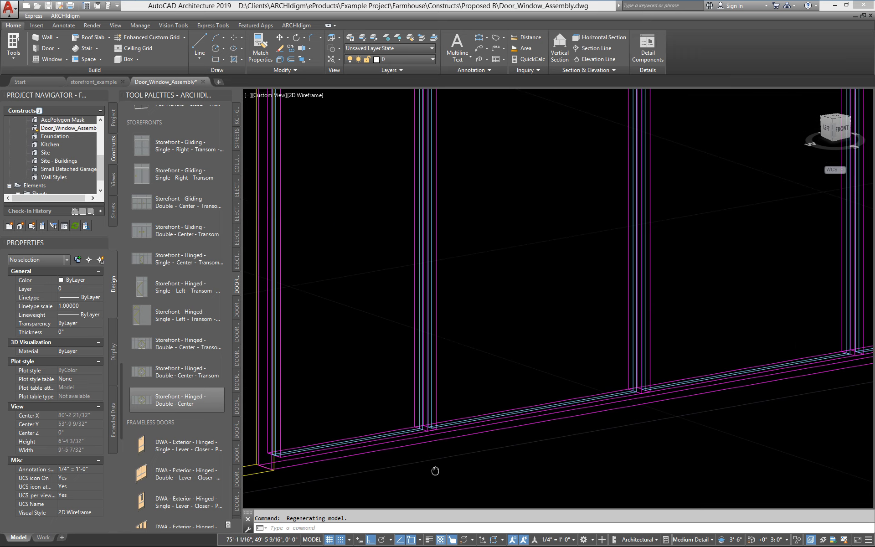
type("di")
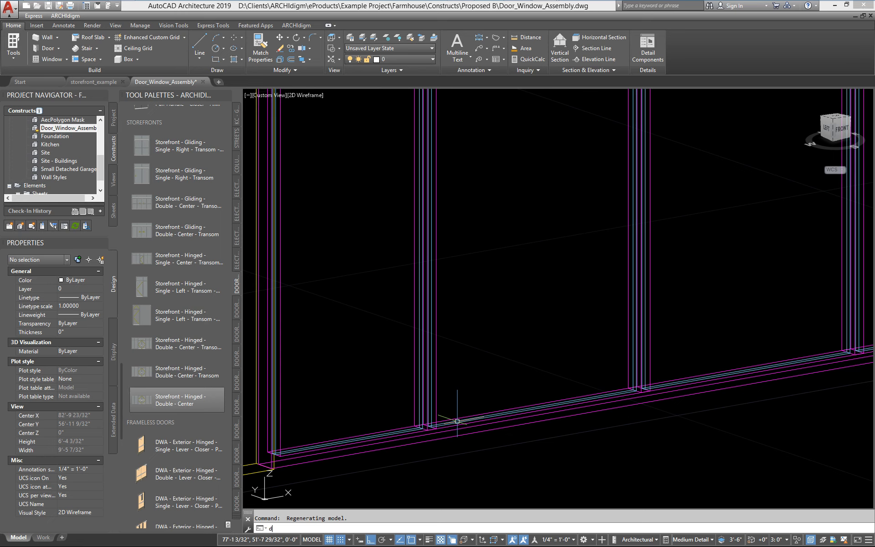
key("Return")
scroll(446, 421, "up", 3)
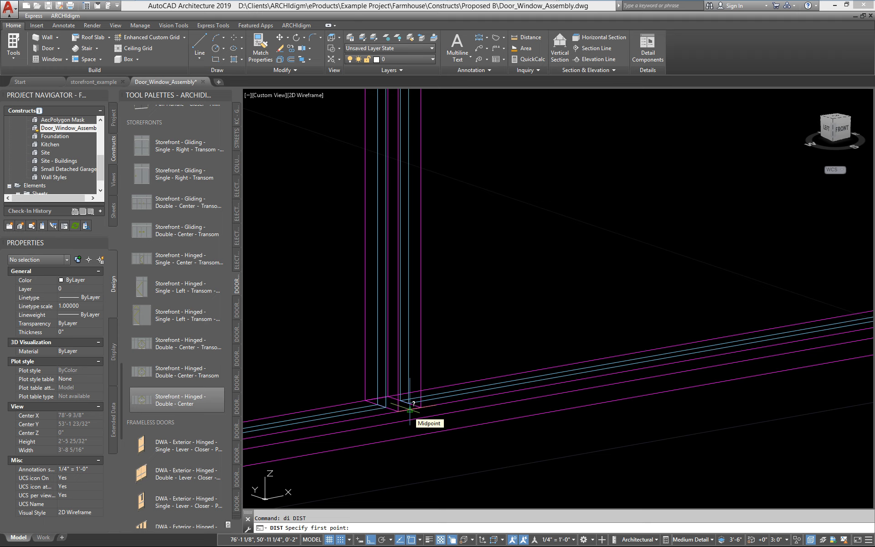
left_click(410, 409)
scroll(596, 400, "up", 5)
scroll(644, 373, "down", 3)
left_click(636, 350)
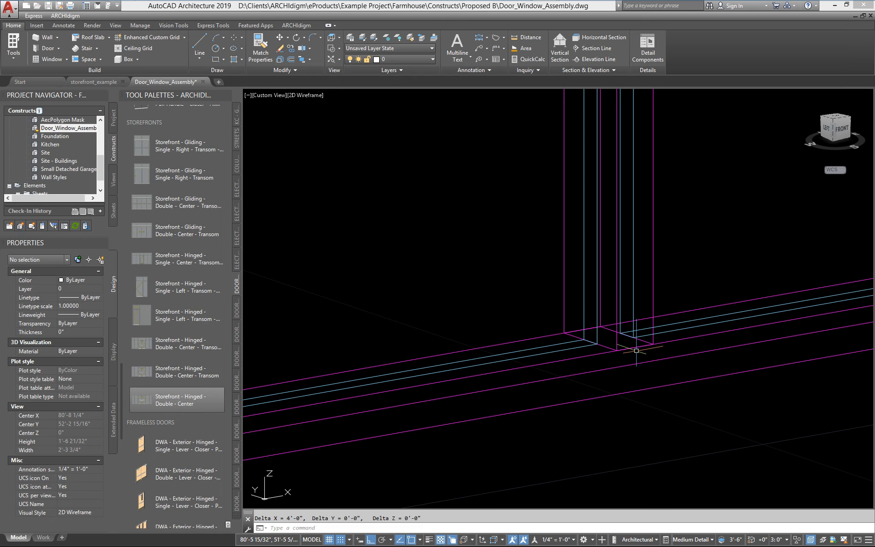
scroll(392, 456, "down", 3)
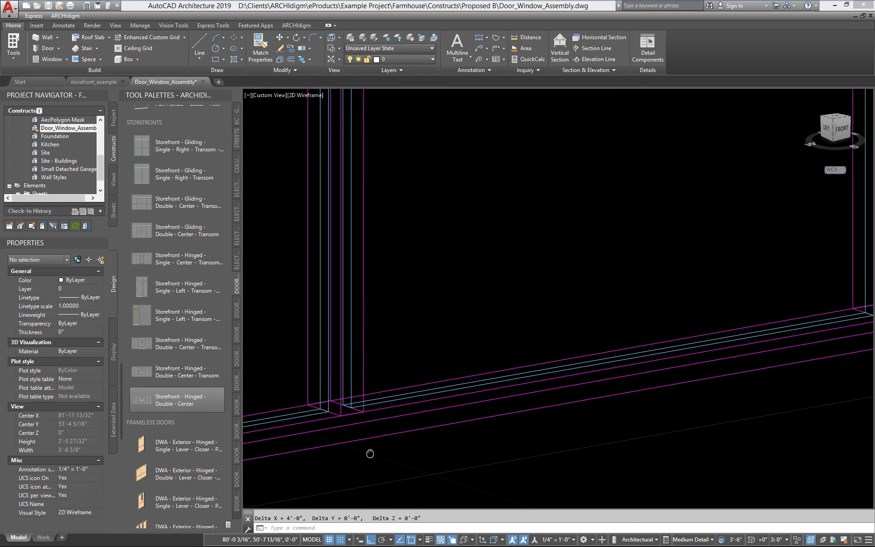
Step: Re-measure from the mullion bases along the bottom rail to read the 2'-9" spacing
key("Return")
left_click(333, 428)
scroll(345, 410, "down", 3)
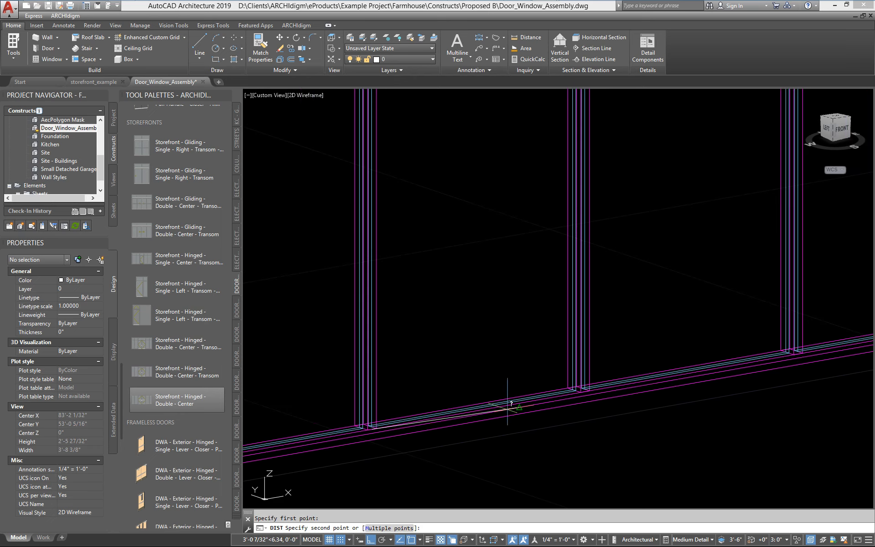
scroll(587, 396, "up", 2)
left_click(586, 388)
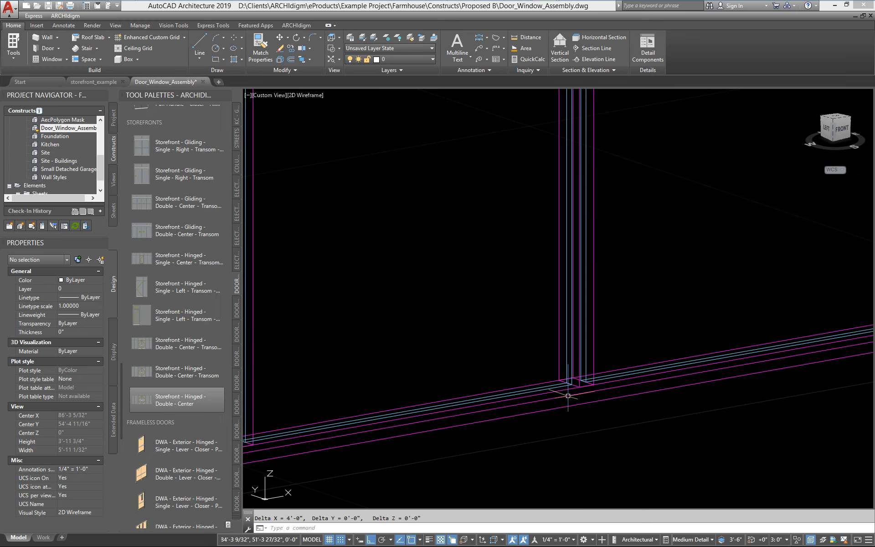
middle_click_drag(567, 397, 780, 305)
scroll(757, 319, "down", 2)
middle_click_drag(529, 384, 713, 383)
scroll(615, 394, "up", 2)
scroll(615, 393, "up", 2)
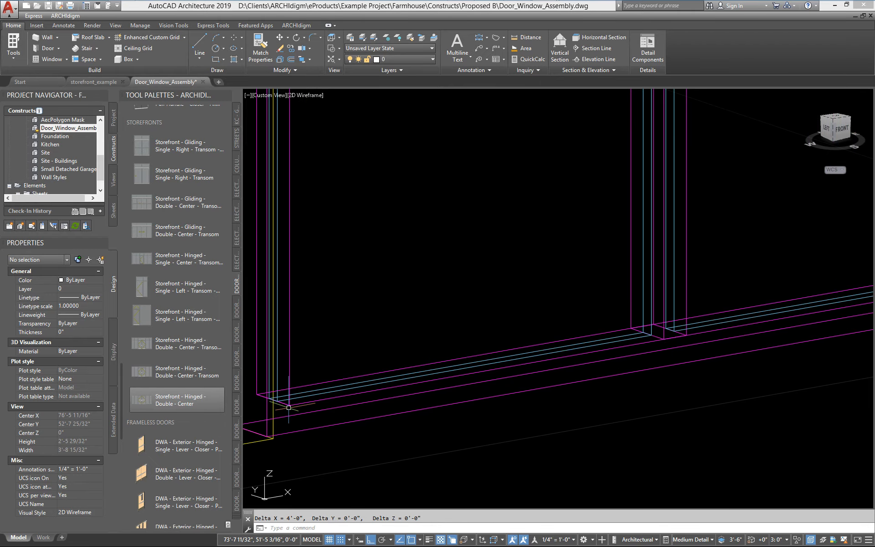
key("Return")
left_click(664, 339)
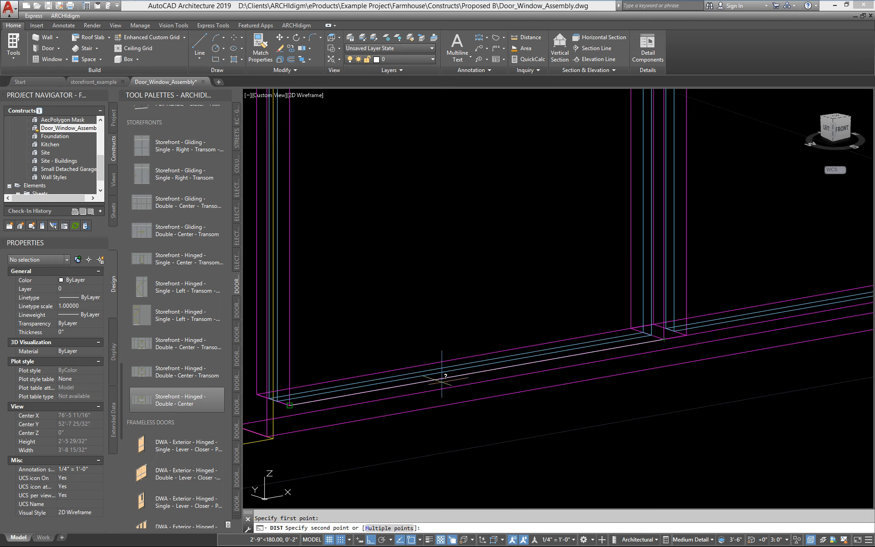
left_click(305, 402)
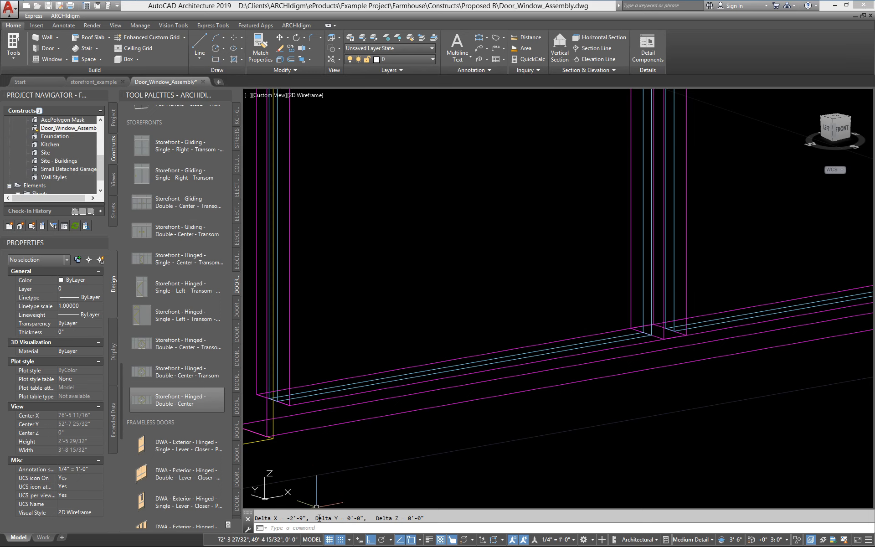
middle_click_drag(495, 490, 523, 463)
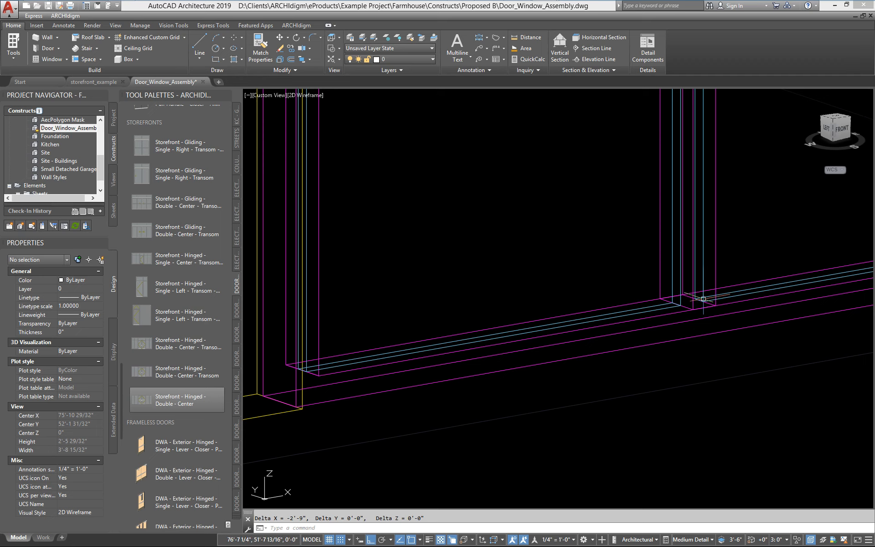
Step: Open the storefront assembly's style properties from its right-click menu
scroll(506, 371, "down", 2)
left_click(504, 362)
right_click(506, 362)
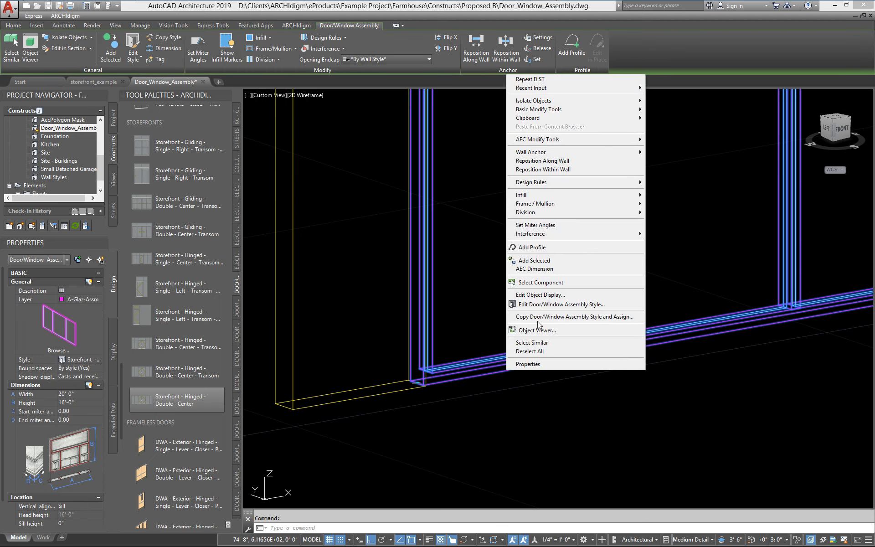
left_click(542, 304)
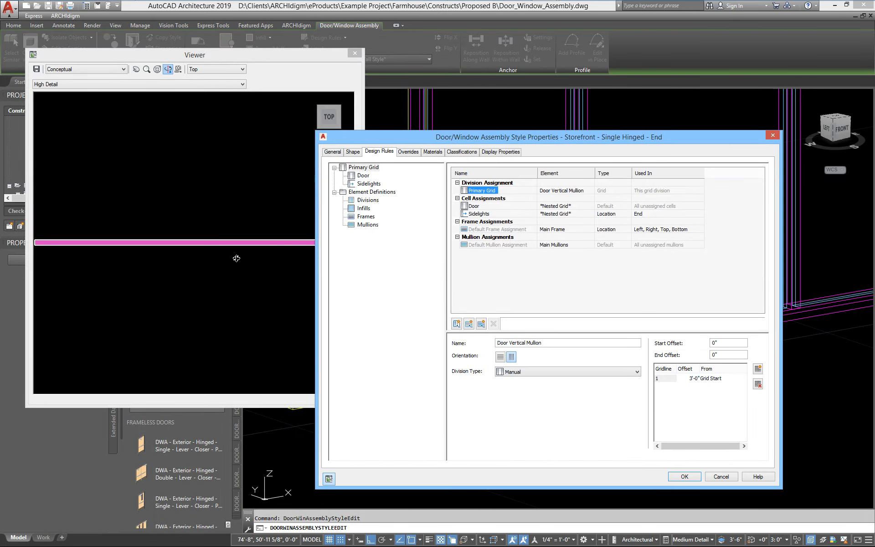
Step: Set the Door Vertical Mullion gridline 1 offset to 3'-3" and apply the style
left_click_drag(236, 258, 233, 163)
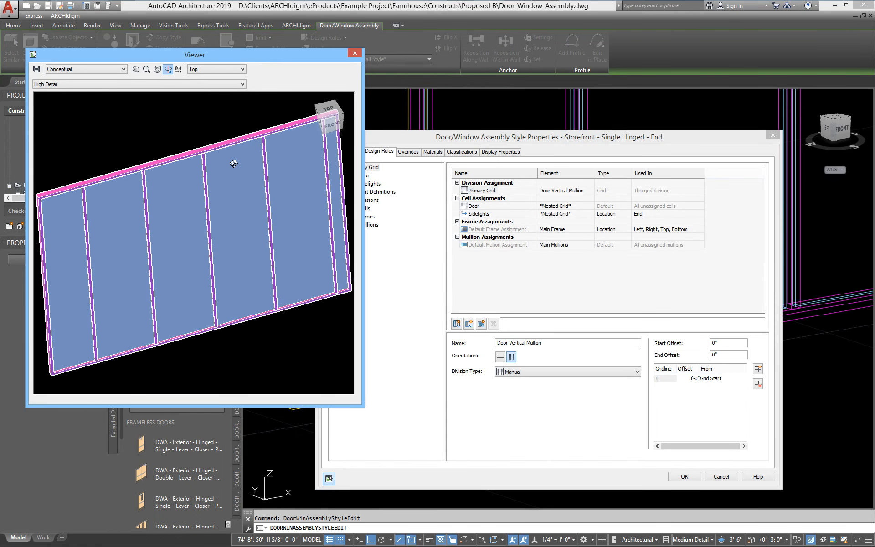
left_click(462, 144)
left_click(369, 202)
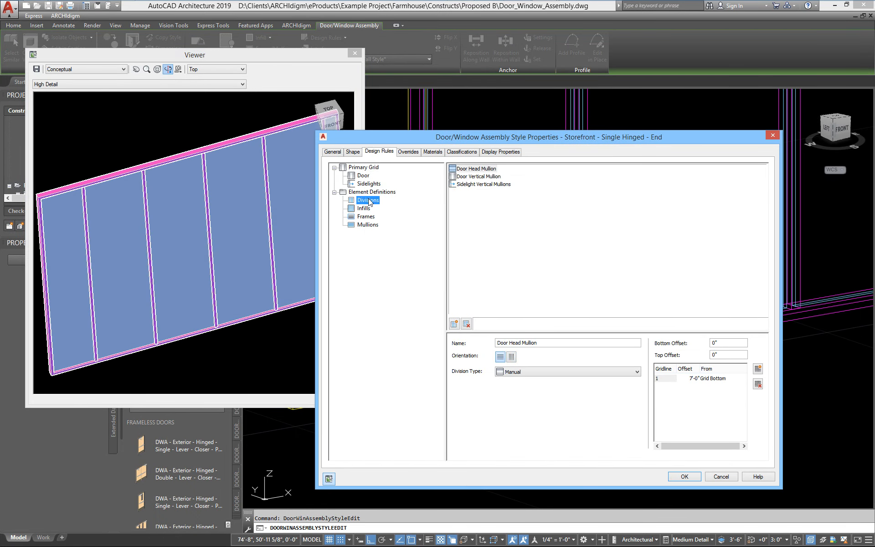
left_click(478, 180)
left_click(687, 379)
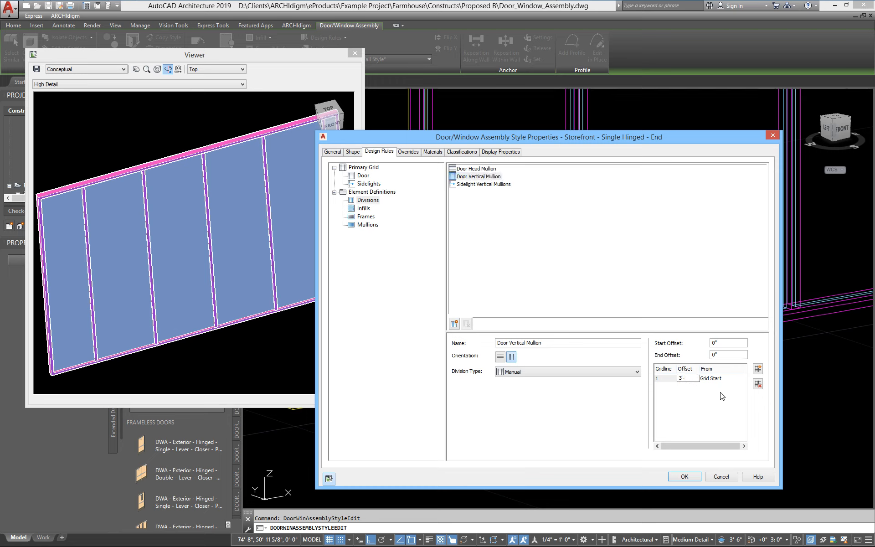
left_click(684, 477)
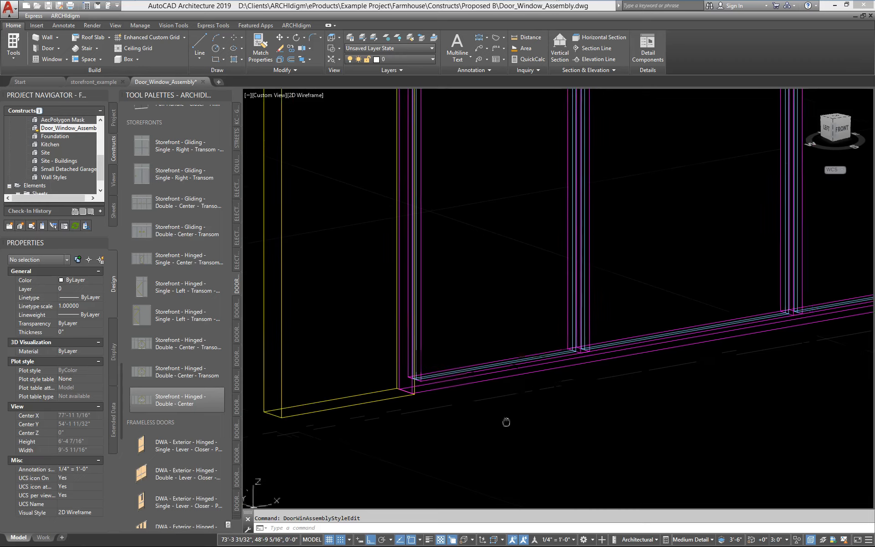
Step: Measure 3'-0" from the frame corner to the nearest mullion, then select the storefront assembly
scroll(459, 424, "up", 1)
type("di")
key("Return")
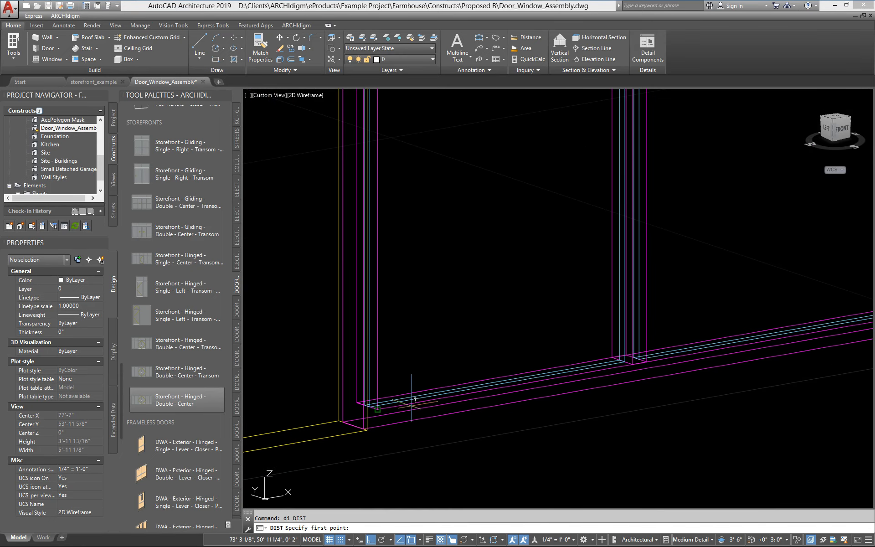
left_click(377, 409)
left_click(633, 361)
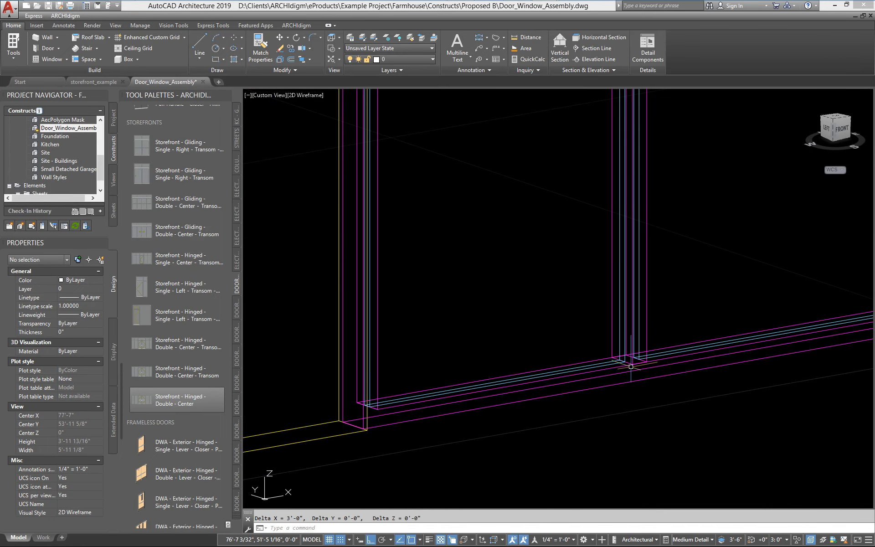
scroll(459, 463, "down", 5)
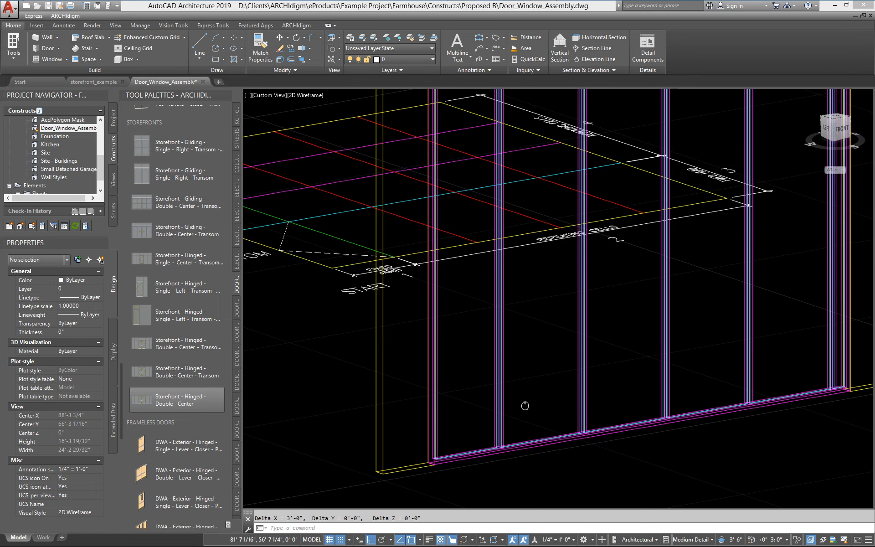
left_click(512, 449)
right_click(513, 450)
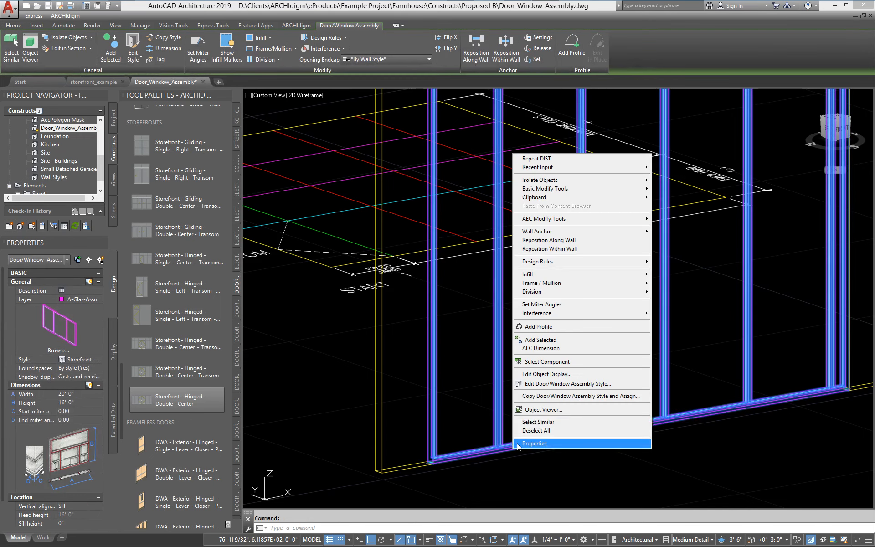
Step: In the assembly style, assign the Door Head Mullion division to the Door grid
left_click(554, 384)
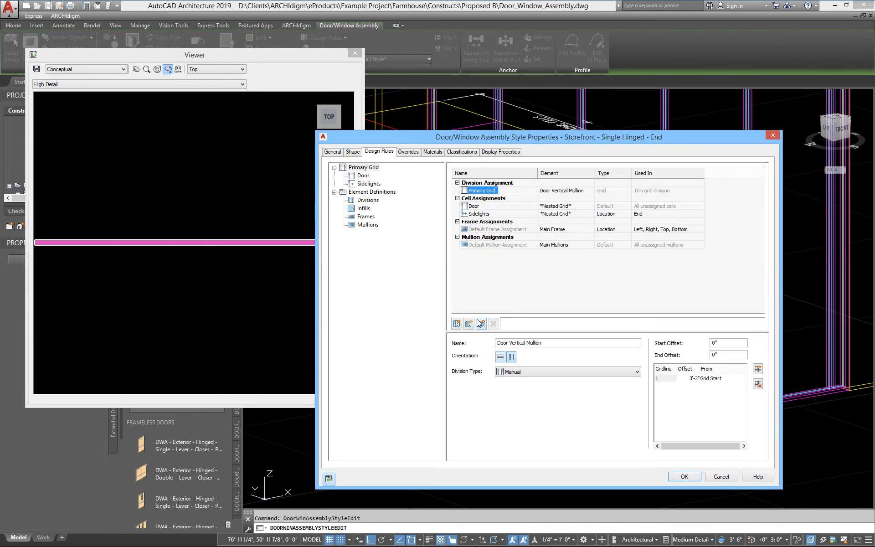
left_click_drag(256, 286, 211, 161)
scroll(190, 218, "down", 2)
left_click_drag(190, 226, 145, 324)
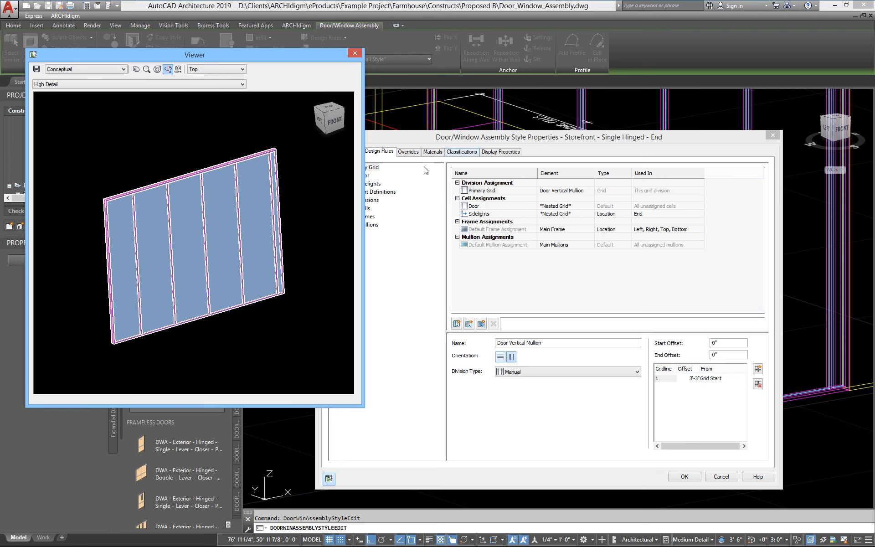
left_click(401, 136)
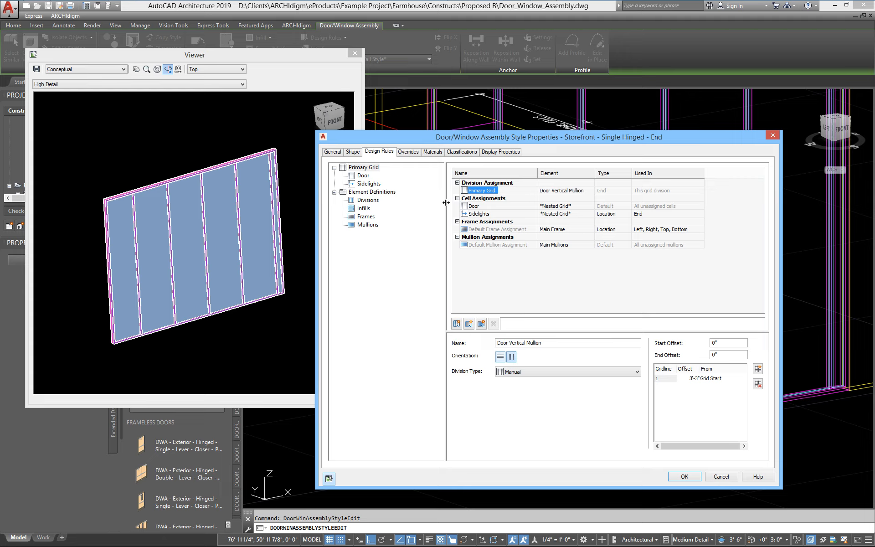
left_click(361, 178)
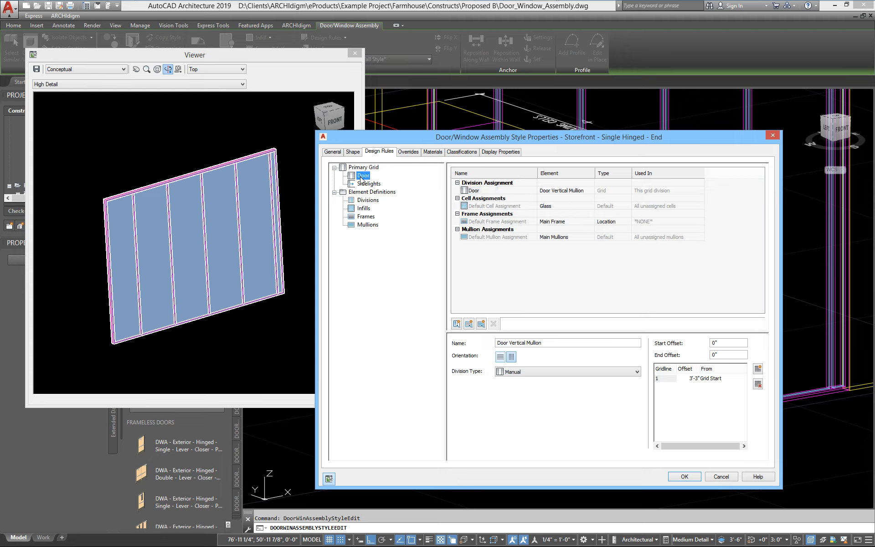
left_click(569, 190)
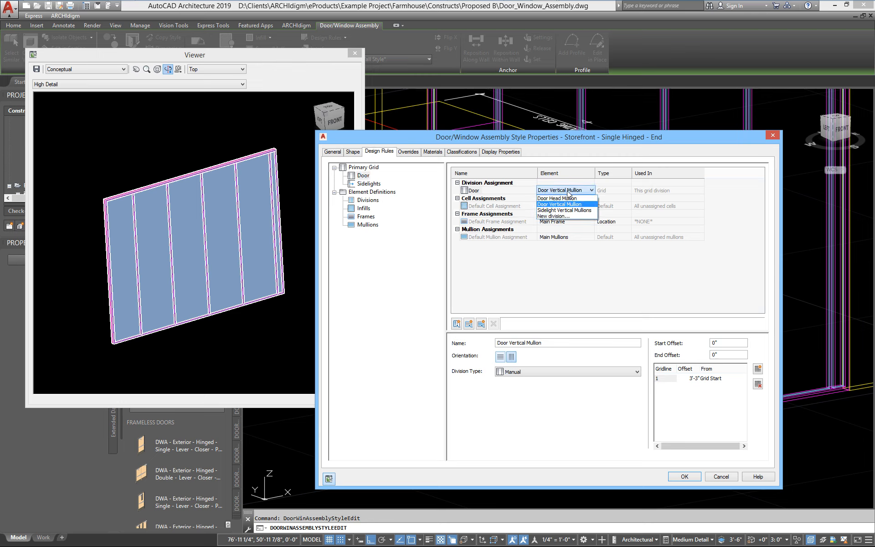
left_click(567, 199)
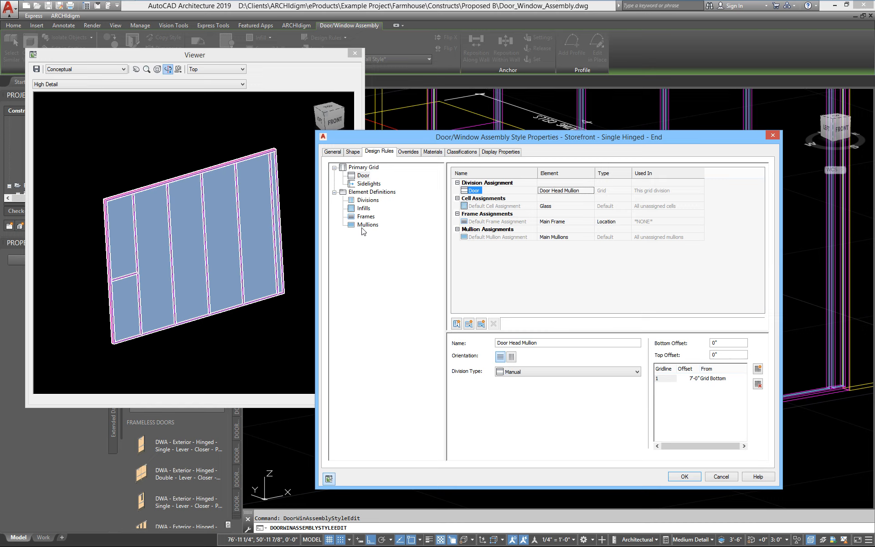
left_click(367, 184)
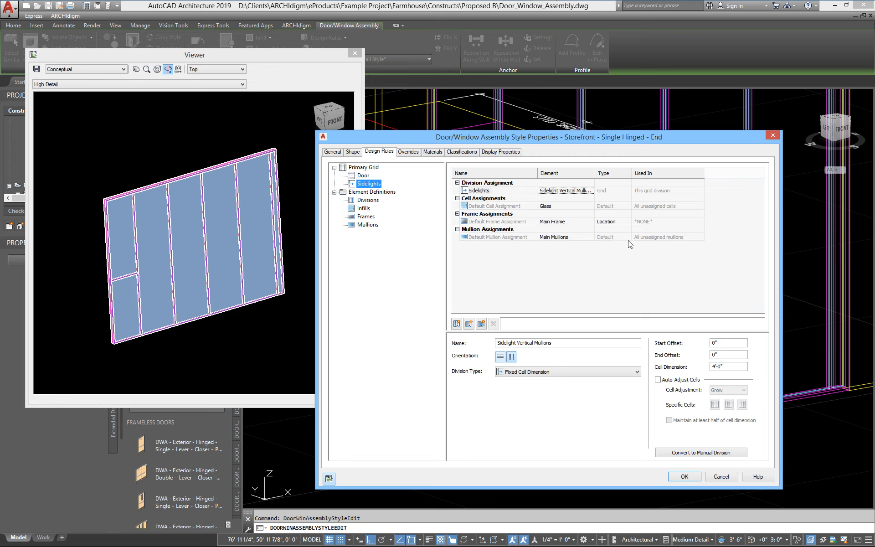
left_click(565, 190)
left_click(574, 190)
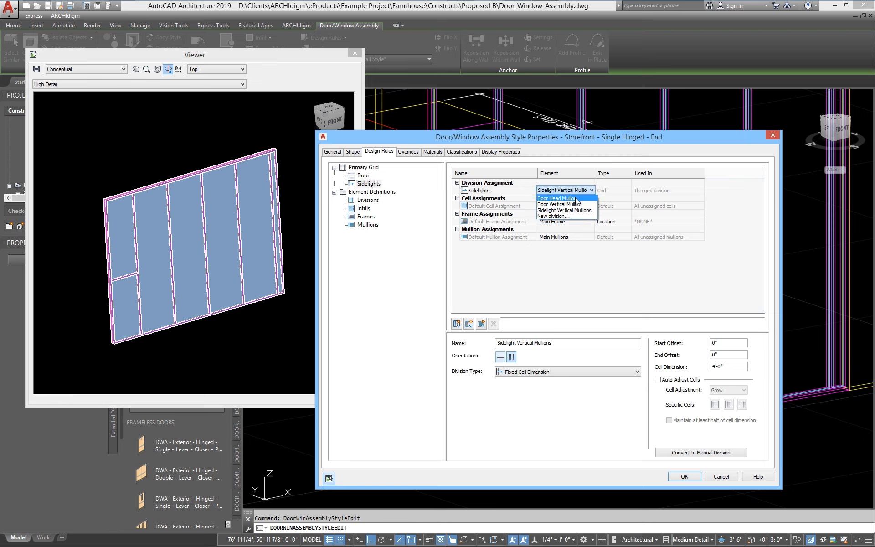
left_click(575, 198)
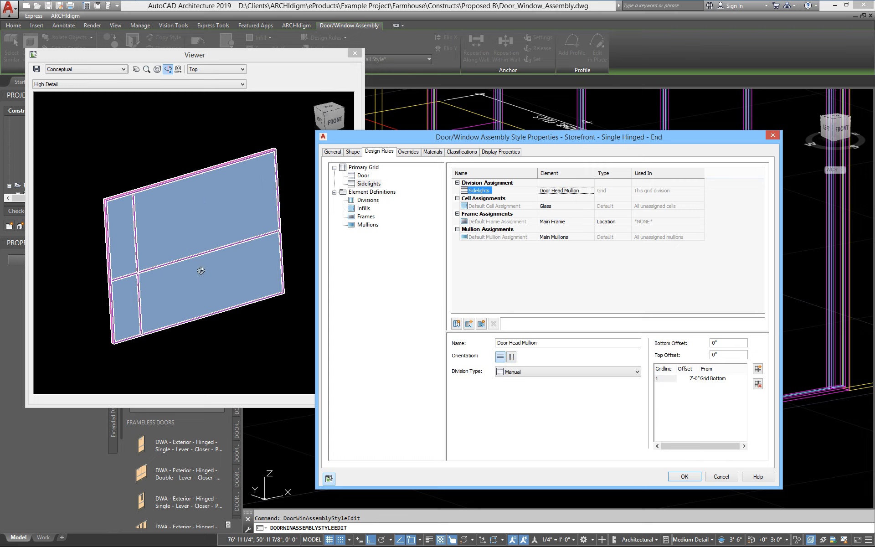
left_click(575, 192)
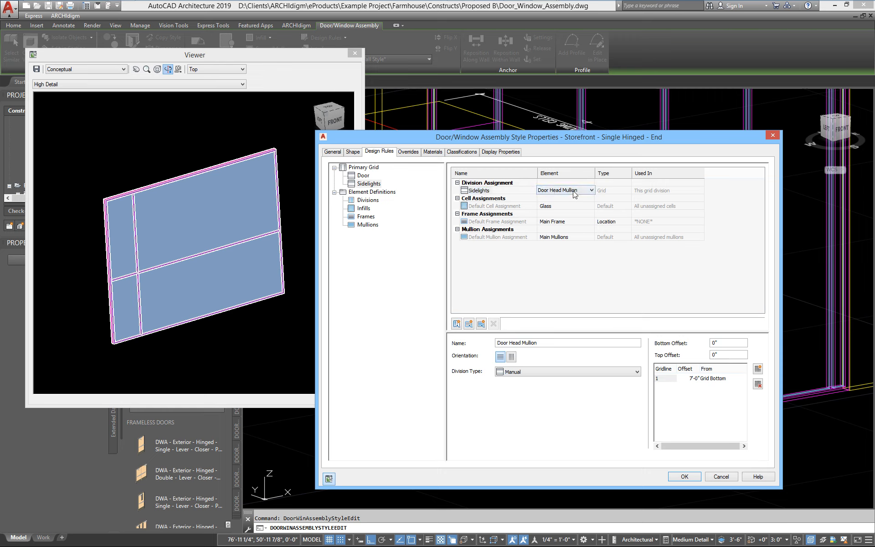
left_click(574, 192)
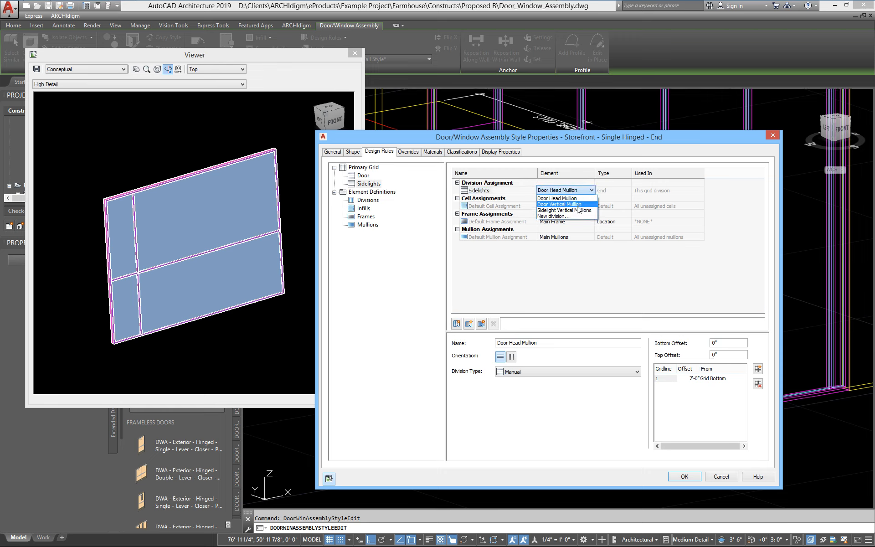
left_click(567, 210)
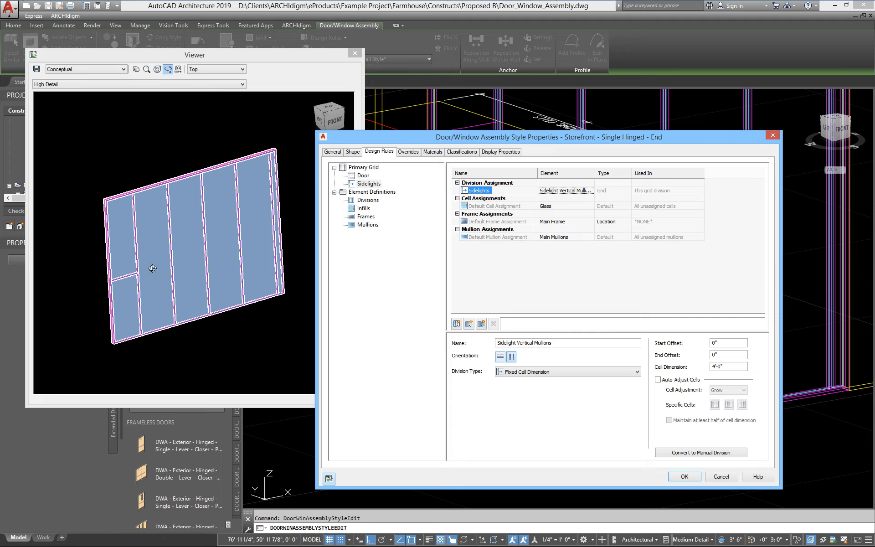
left_click(558, 207)
Step: Fill the sidelight cells with a nested grid divided by Door Head Mullion and apply
left_click(559, 206)
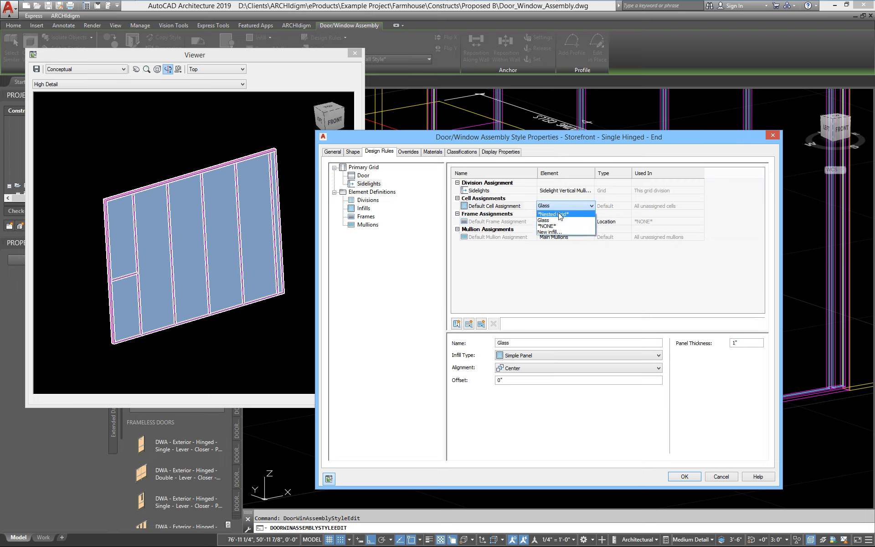
left_click(560, 214)
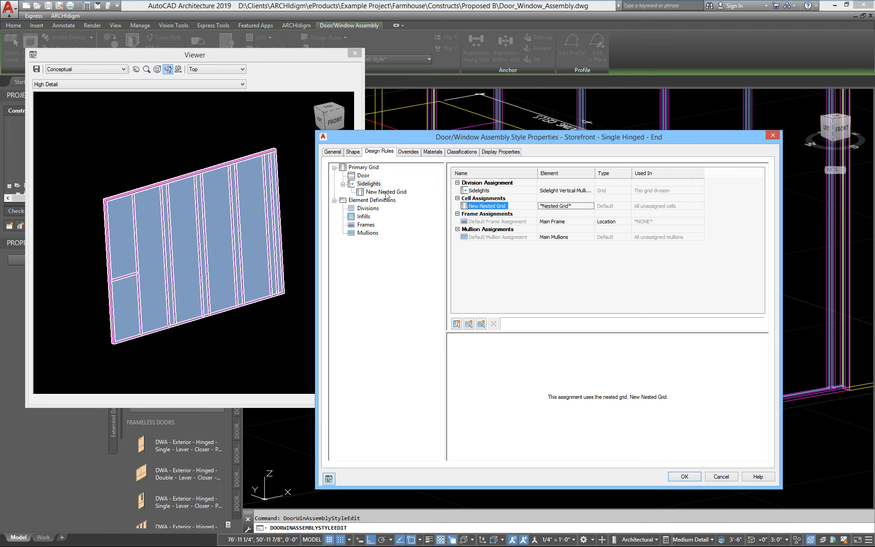
left_click(371, 193)
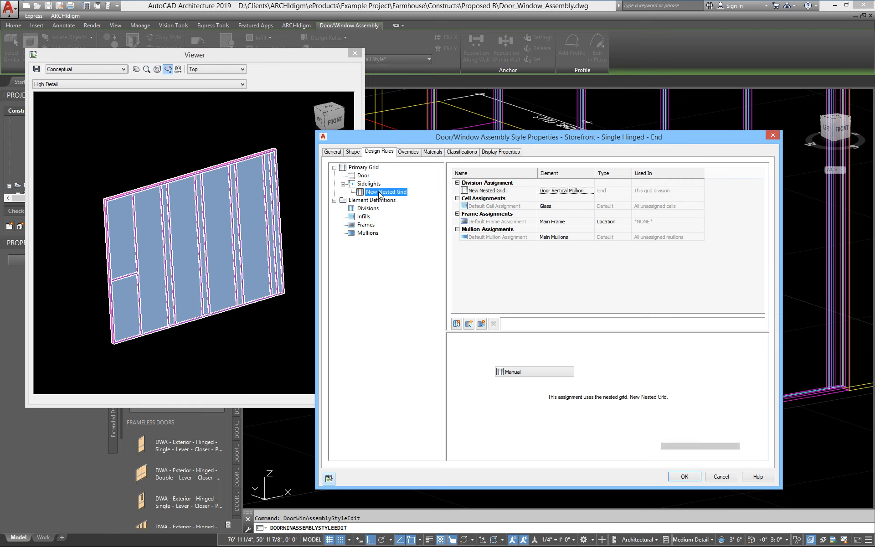
left_click(567, 192)
left_click(567, 191)
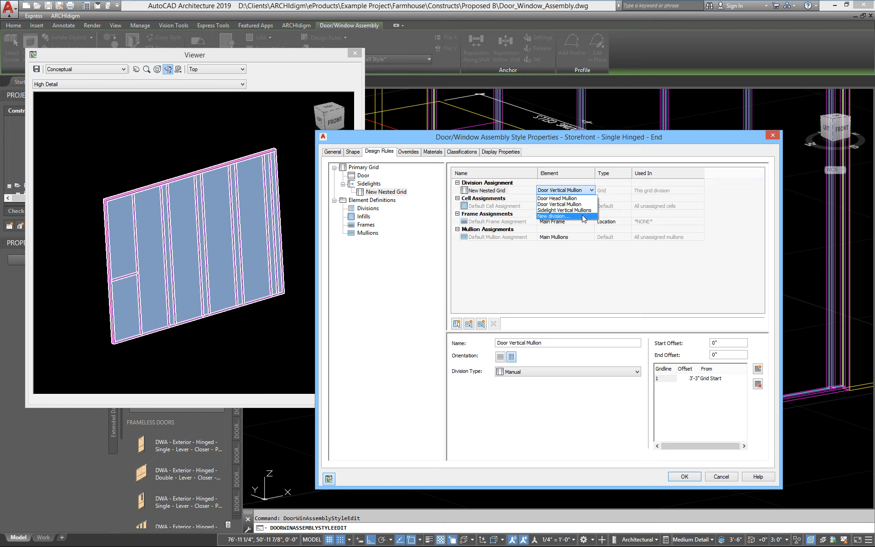
left_click(563, 200)
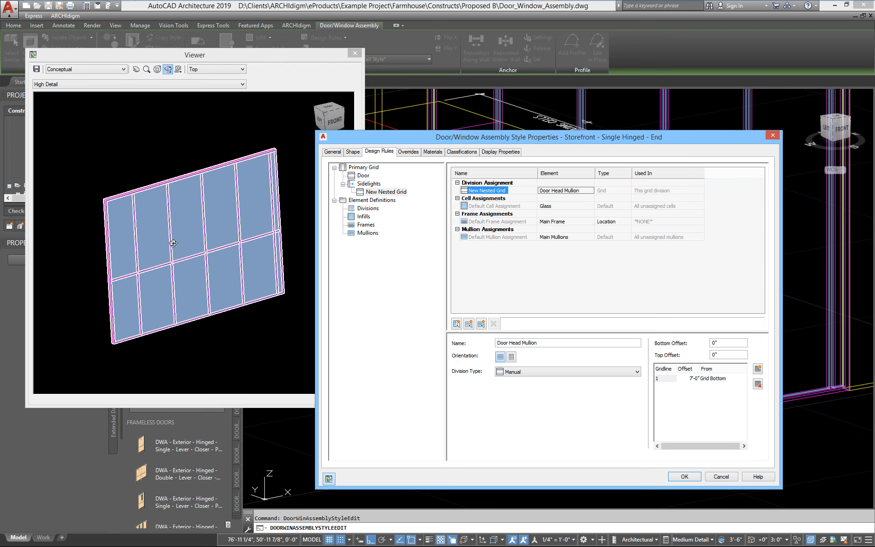
left_click(684, 476)
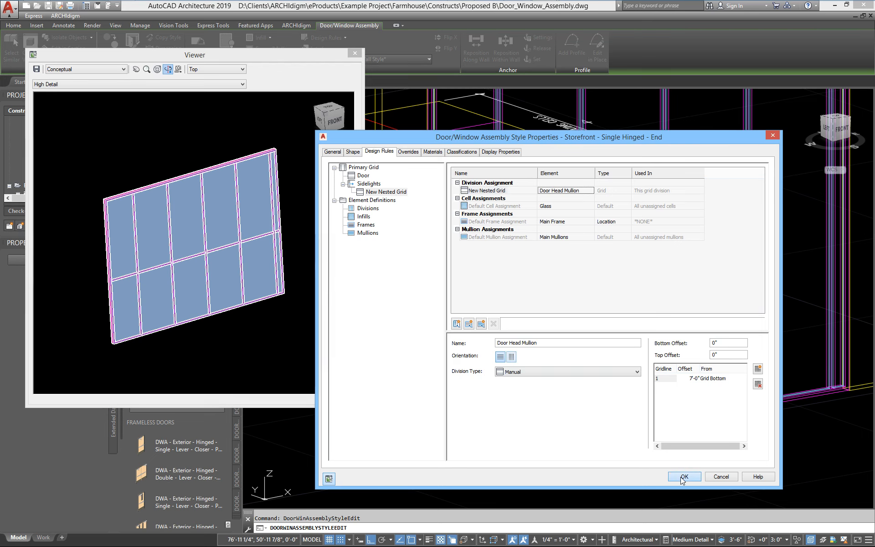
Step: Zoom, pan and orbit around the lower mullions and sill, then select the storefront
scroll(483, 296, "up", 8)
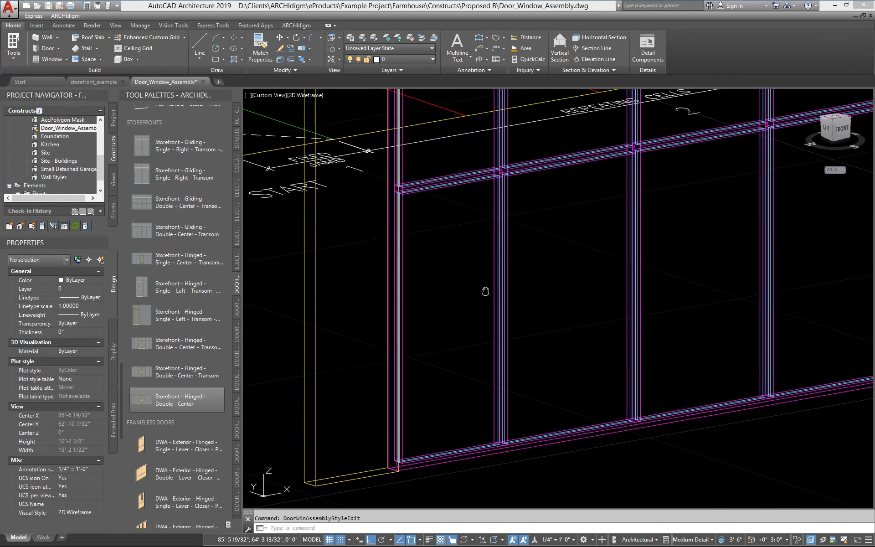
middle_click_drag(492, 447, 596, 308)
scroll(593, 319, "down", 2)
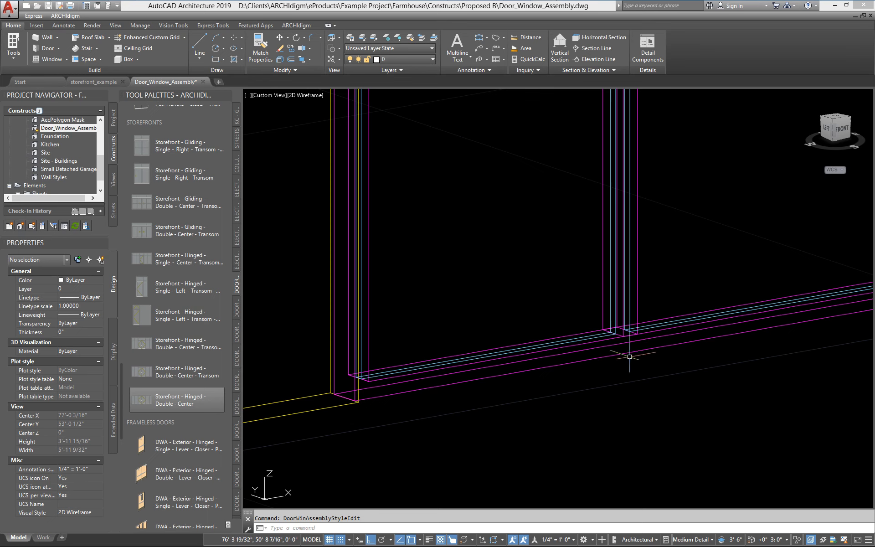
scroll(620, 344, "up", 2)
scroll(586, 384, "down", 4)
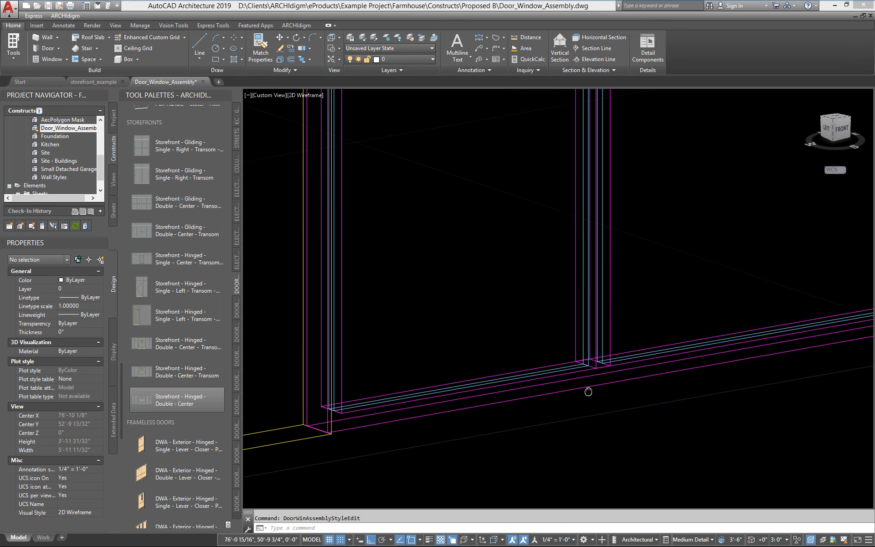
middle_click_drag(575, 390, 457, 311, "shift")
scroll(568, 396, "down", 2)
middle_click_drag(456, 311, 463, 327, "shift")
scroll(428, 457, "up", 2)
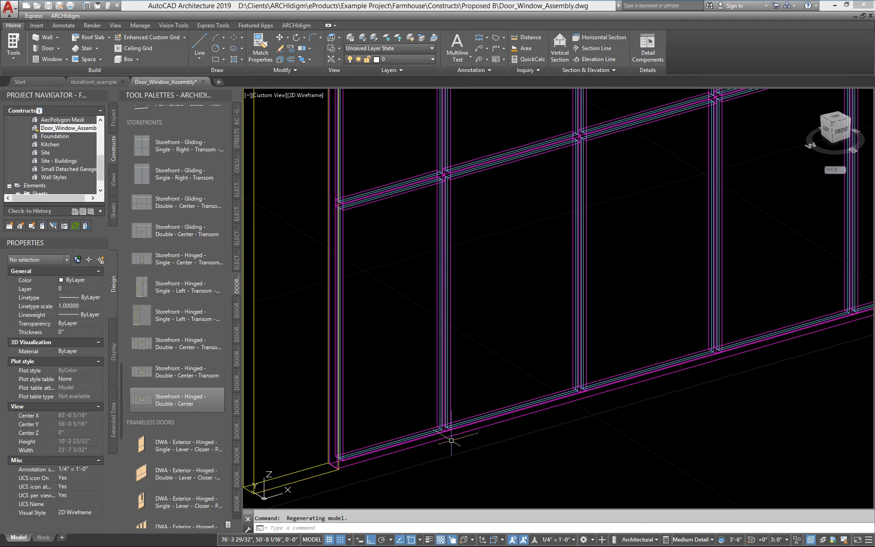
middle_click_drag(385, 463, 425, 465)
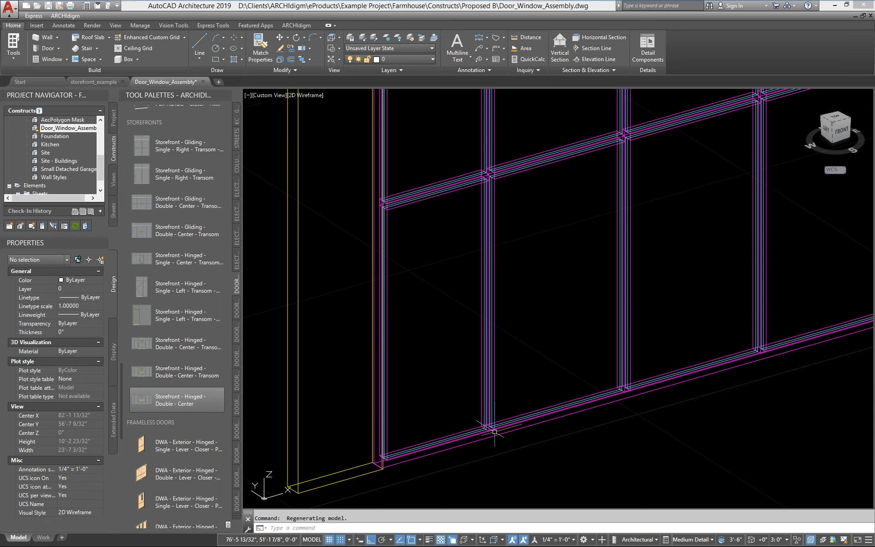
left_click(471, 445)
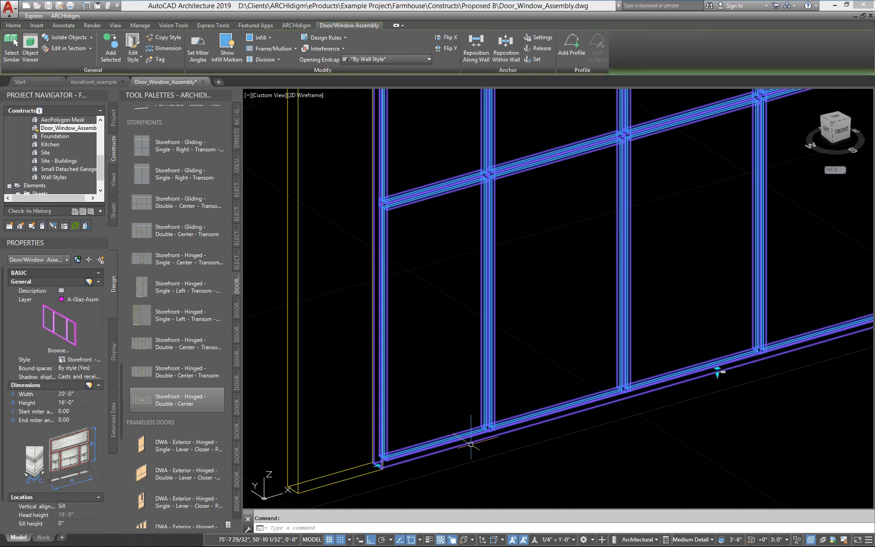
right_click(470, 444)
Step: Restrict the Primary Grid's default frame to Left, Right and Top edges, dropping Bottom
left_click(513, 381)
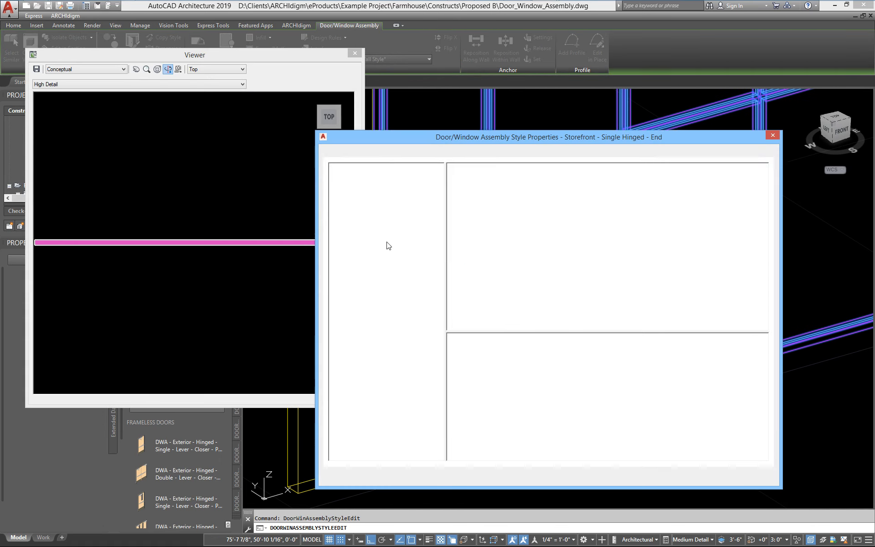
left_click_drag(245, 235, 241, 138)
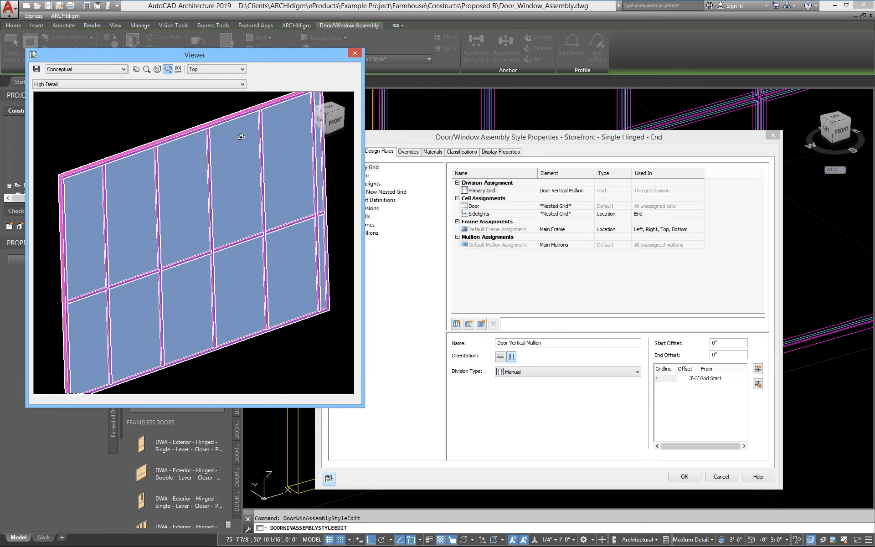
scroll(229, 153, "down", 2)
middle_click_drag(201, 201, 197, 196)
left_click(442, 140)
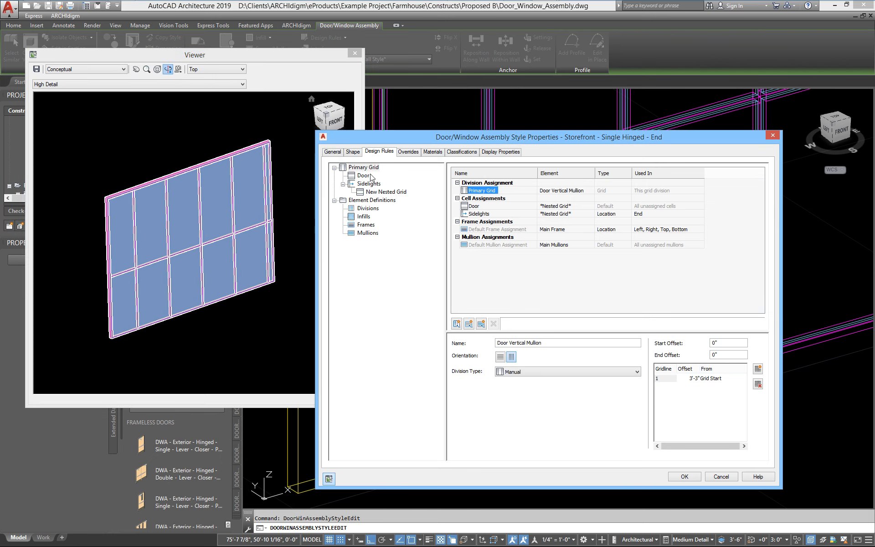
left_click(366, 168)
left_click(350, 168)
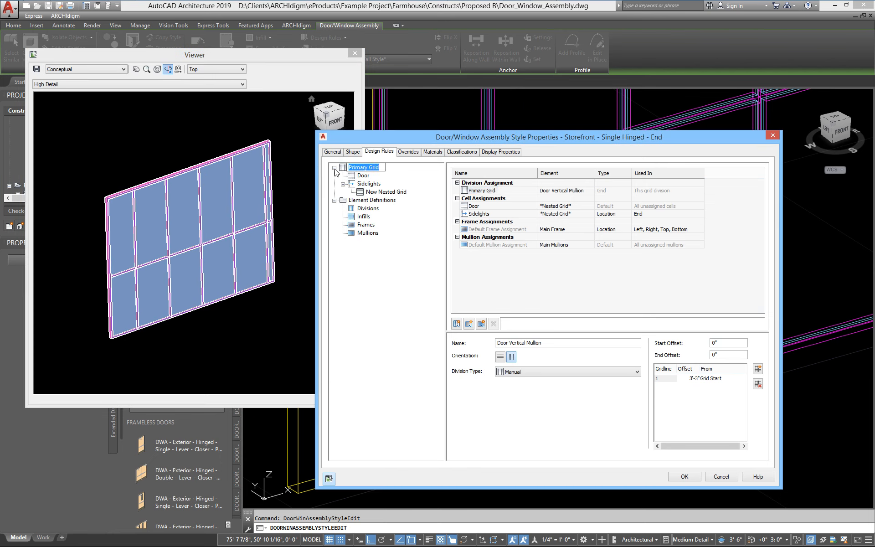
left_click(342, 169)
left_click(701, 231)
left_click(701, 229)
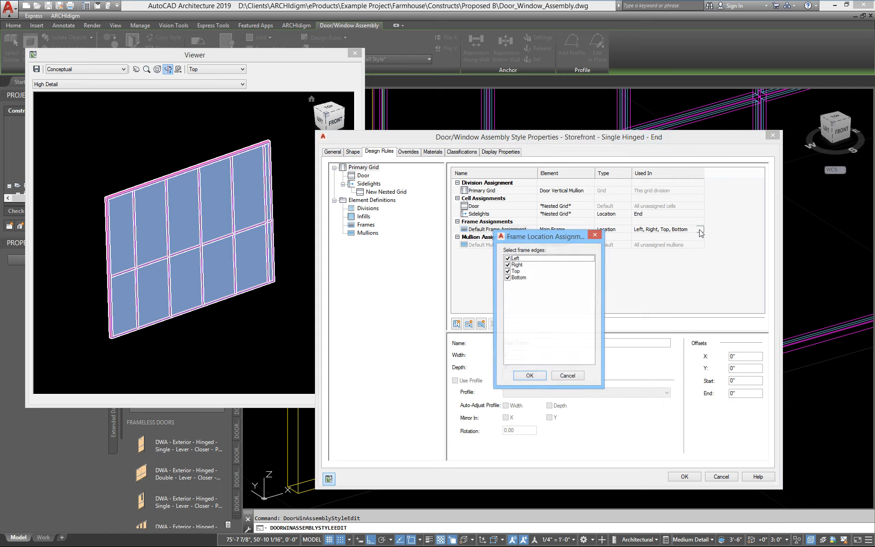
left_click(508, 278)
left_click(529, 376)
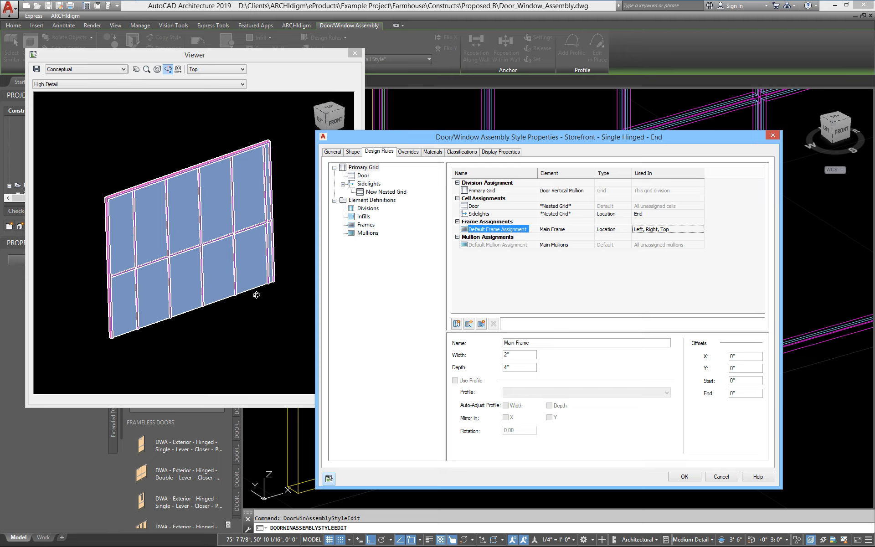
Step: Give the Sidelights a bottom-only frame and apply the style changes
left_click(534, 298)
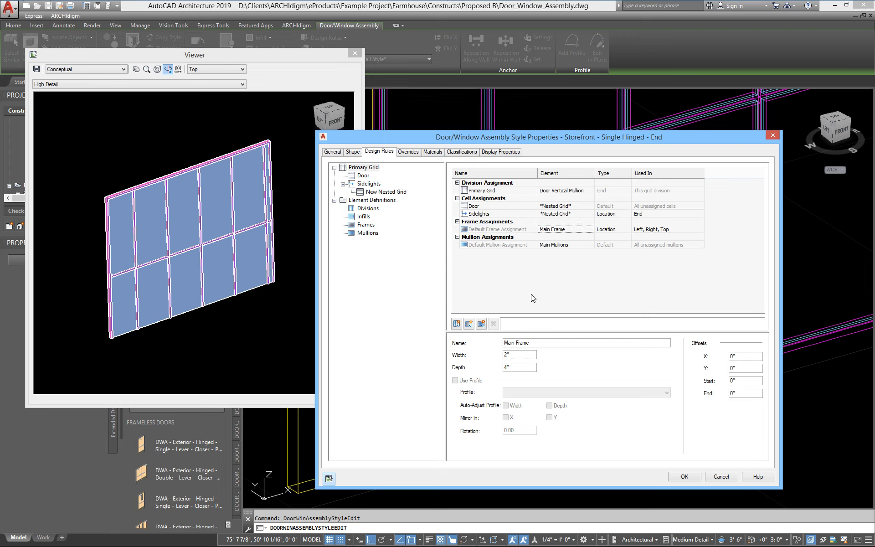
left_click(373, 183)
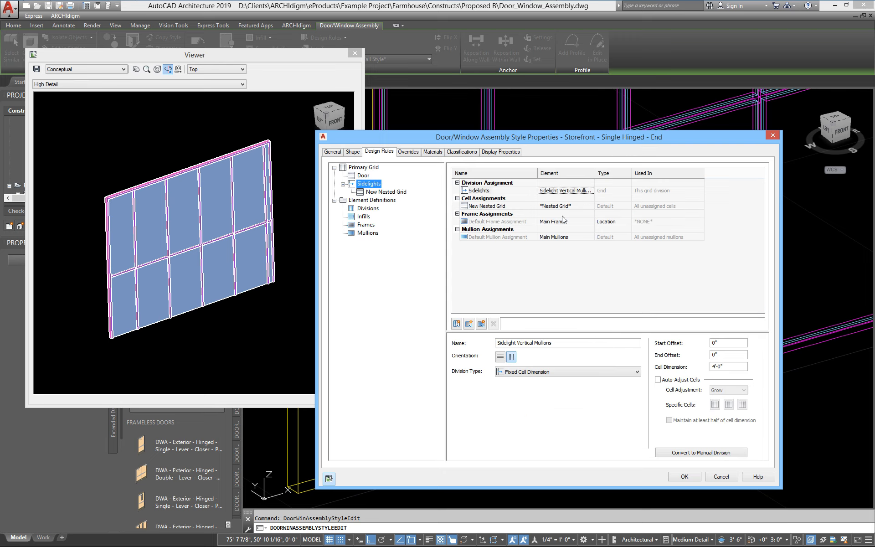
left_click(670, 222)
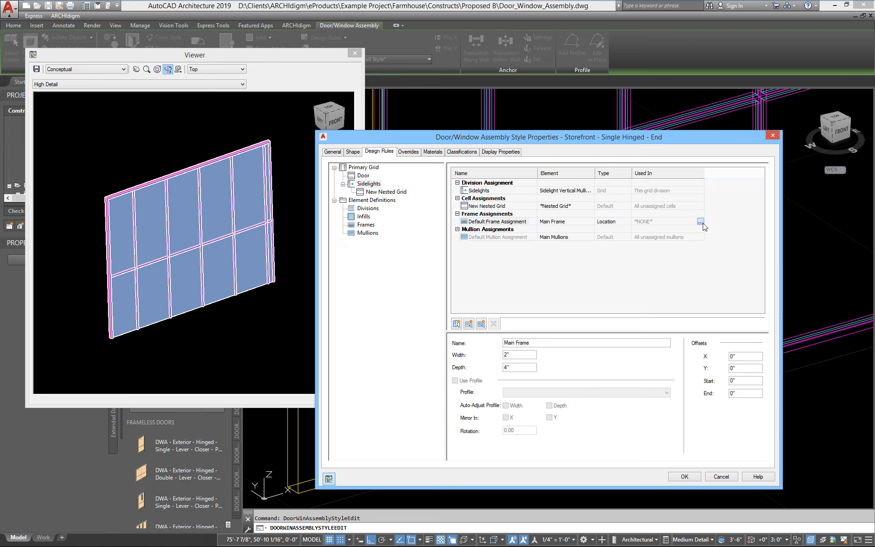
left_click(700, 221)
left_click(507, 278)
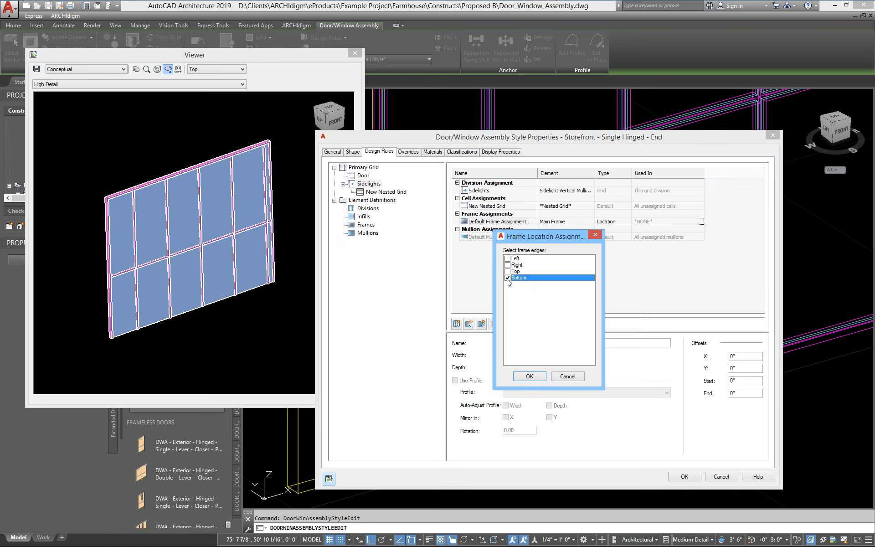
left_click(527, 377)
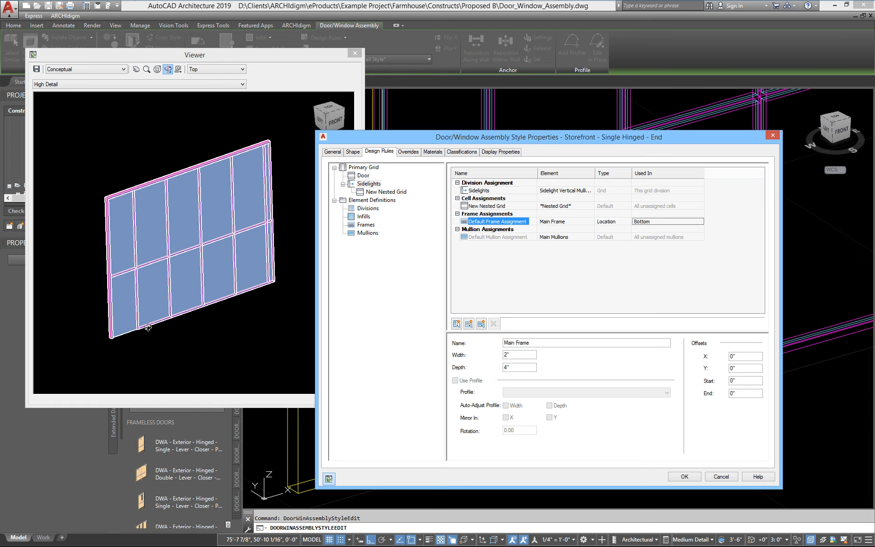
left_click(685, 477)
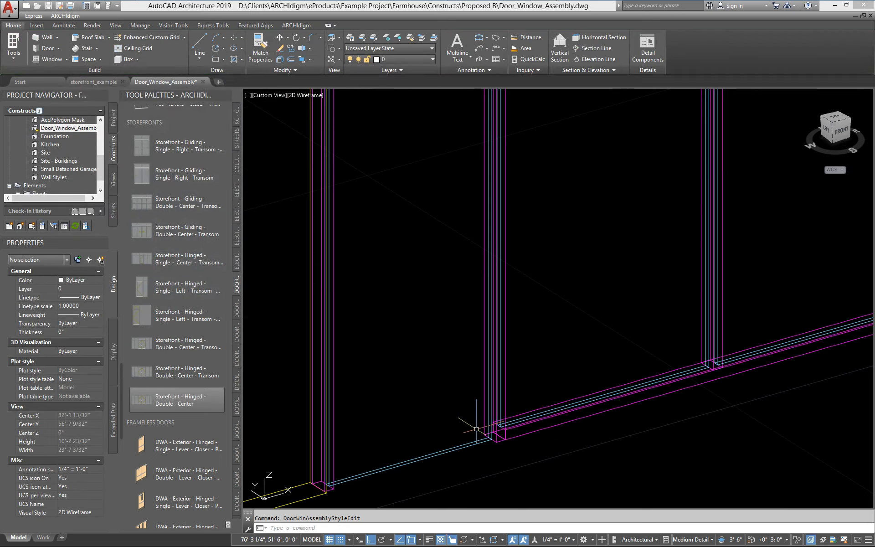
Step: Measure 6'-11" from the sill up to the transom intersection with DIST
type("d poi")
key("Return")
scroll(476, 429, "up", 4)
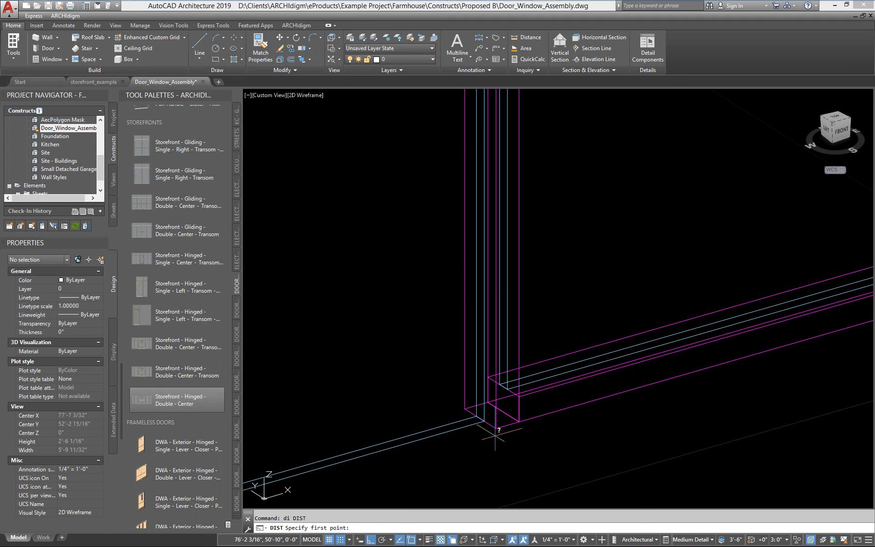
left_click(506, 432)
scroll(547, 234, "down", 3)
scroll(474, 187, "up", 6)
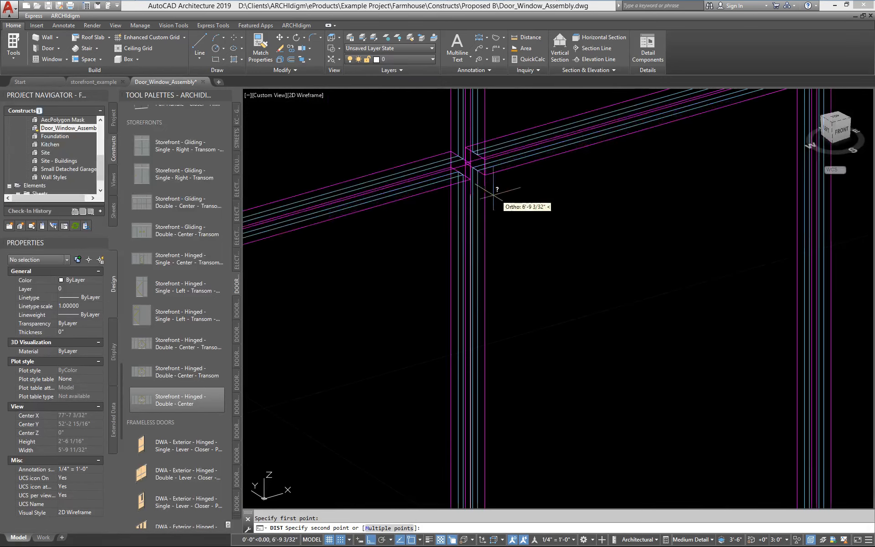
left_click(449, 154)
Step: Pan back to the storefront base and select the assembly for editing
scroll(449, 214, "down", 2)
middle_click_drag(449, 234, 465, 249)
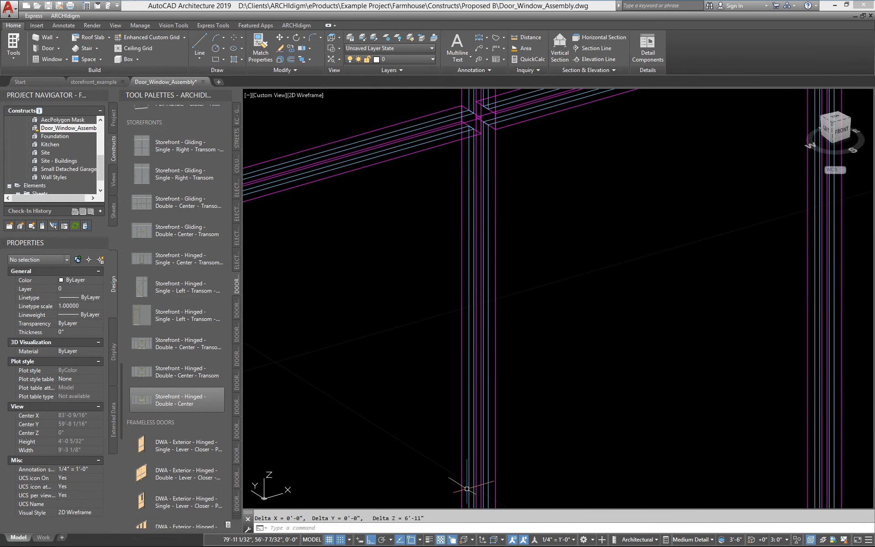
scroll(437, 487, "down", 2)
middle_click_drag(437, 485, 444, 270)
scroll(462, 130, "up", 4)
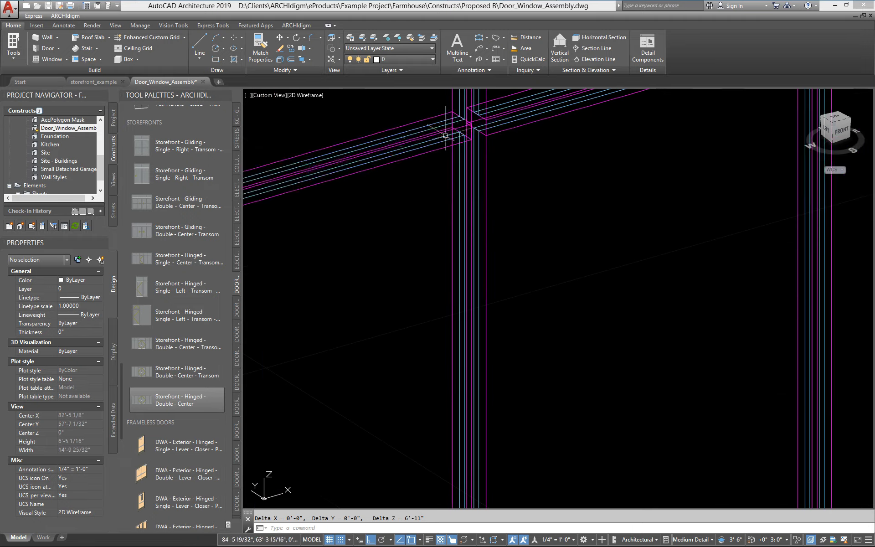
middle_click_drag(318, 180, 449, 189)
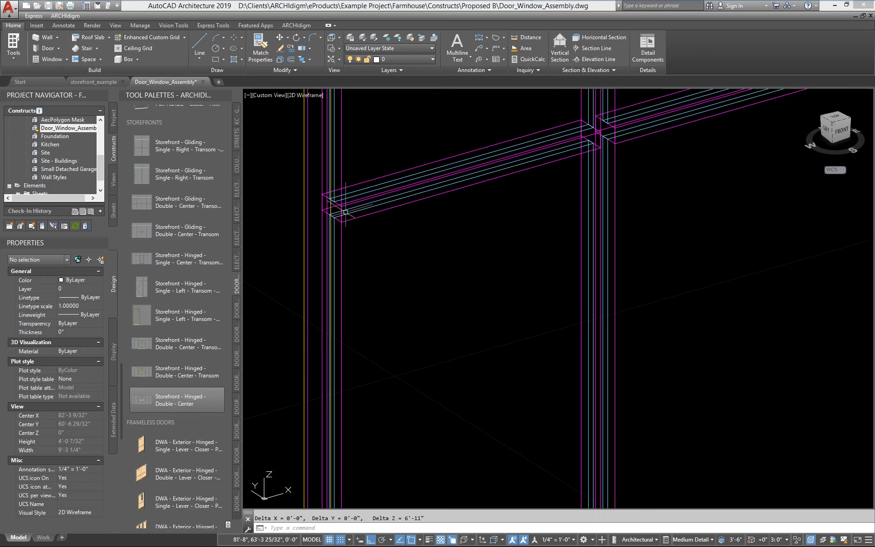
scroll(352, 230, "down", 4)
middle_click_drag(408, 336, 410, 302)
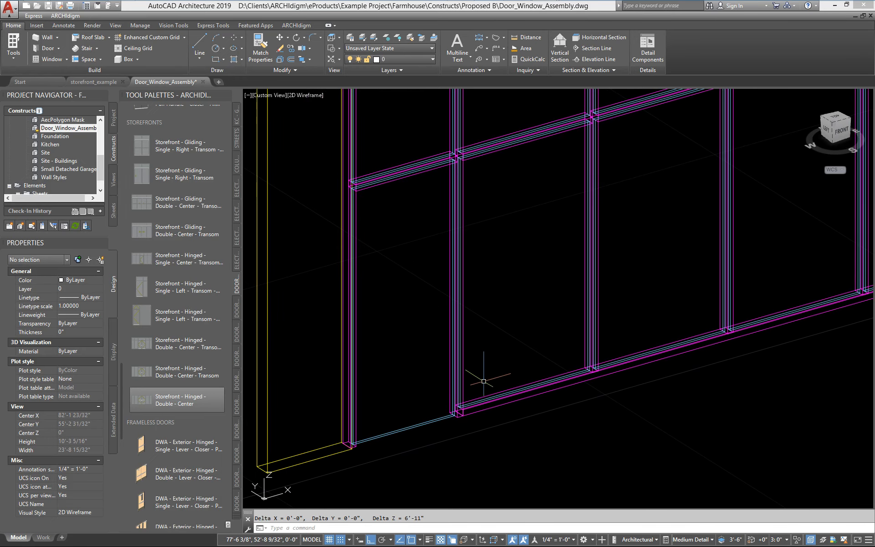
left_click(486, 407)
right_click(486, 407)
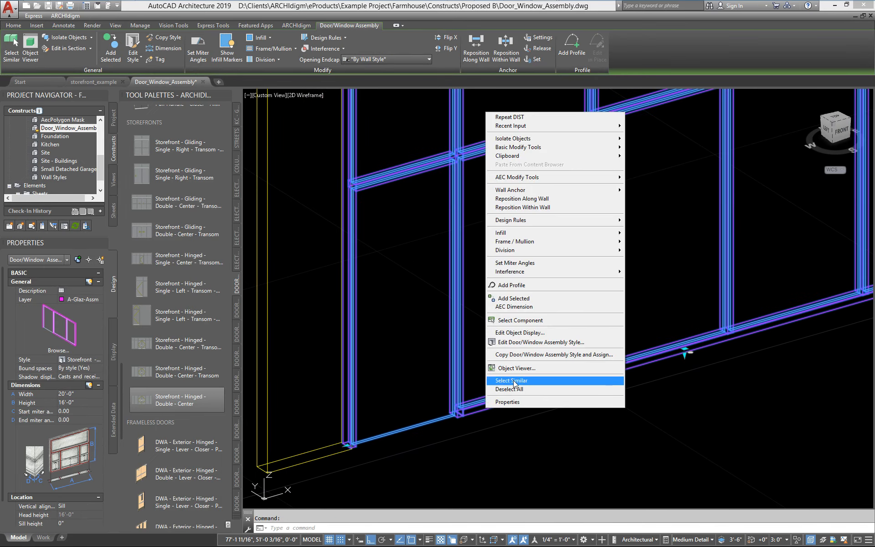
Step: In the storefront style's Divisions, raise the Door Head Mullion gridline offset to 7'-1"
left_click(518, 342)
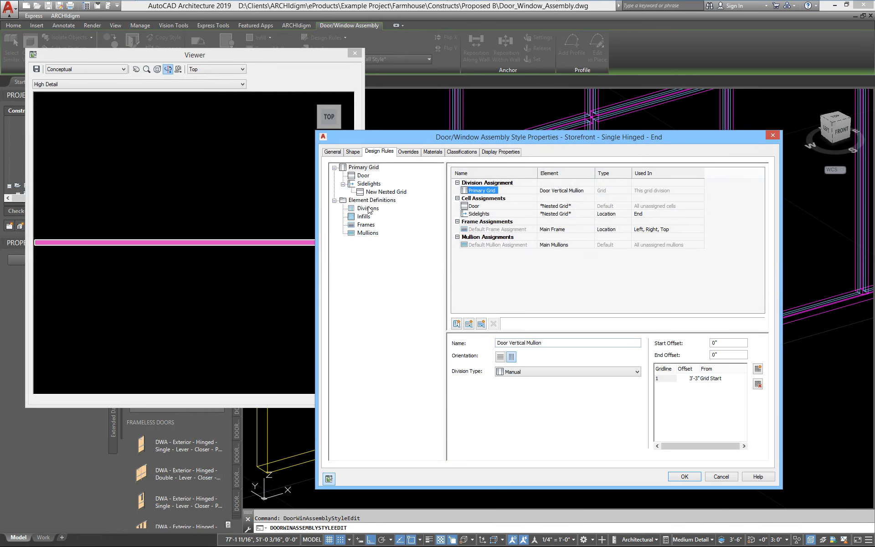
left_click(368, 208)
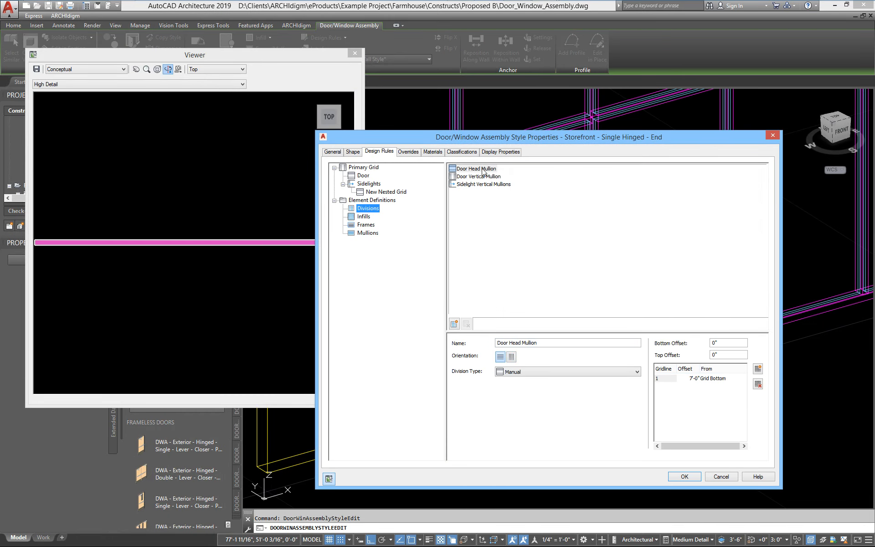
left_click(684, 378)
left_click(692, 377)
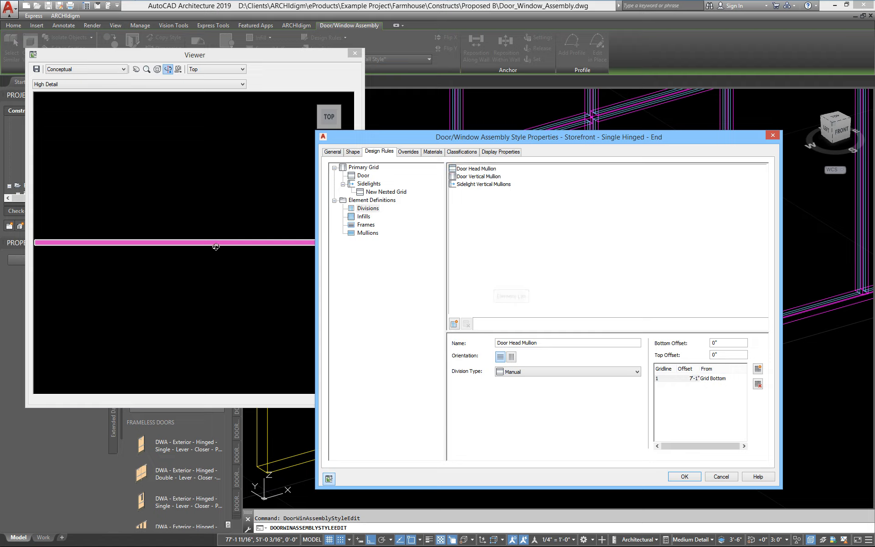
left_click_drag(216, 246, 65, 277)
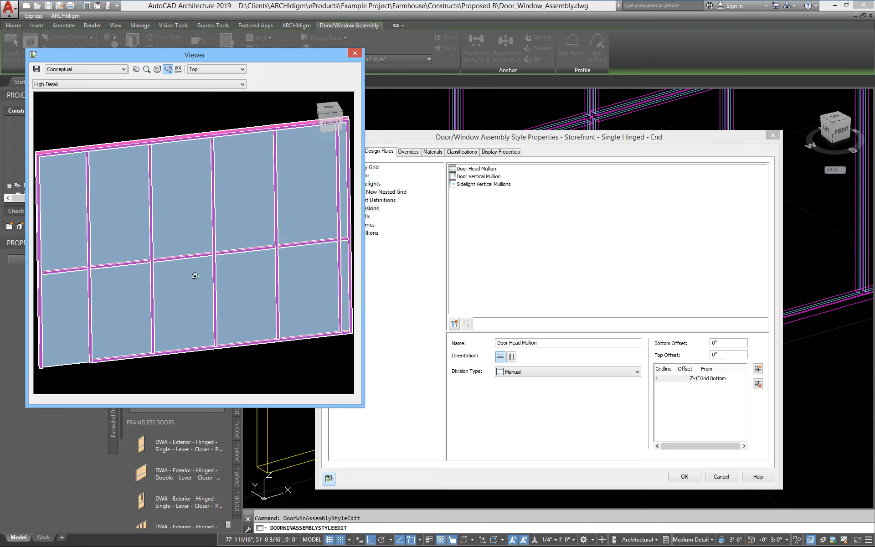
left_click_drag(200, 333, 196, 245)
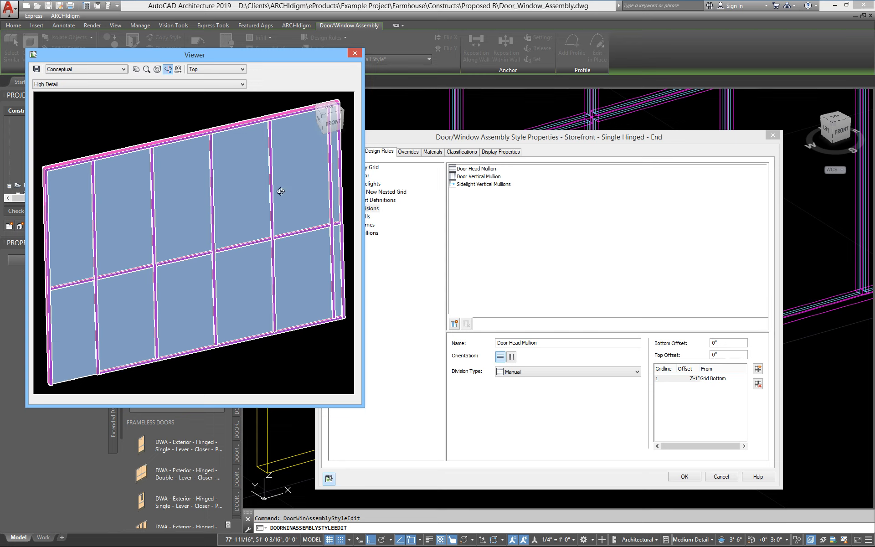
Step: In the Design Rules tree, rename the New Nested Grid under Sidelights to 'Head'
left_click(439, 139)
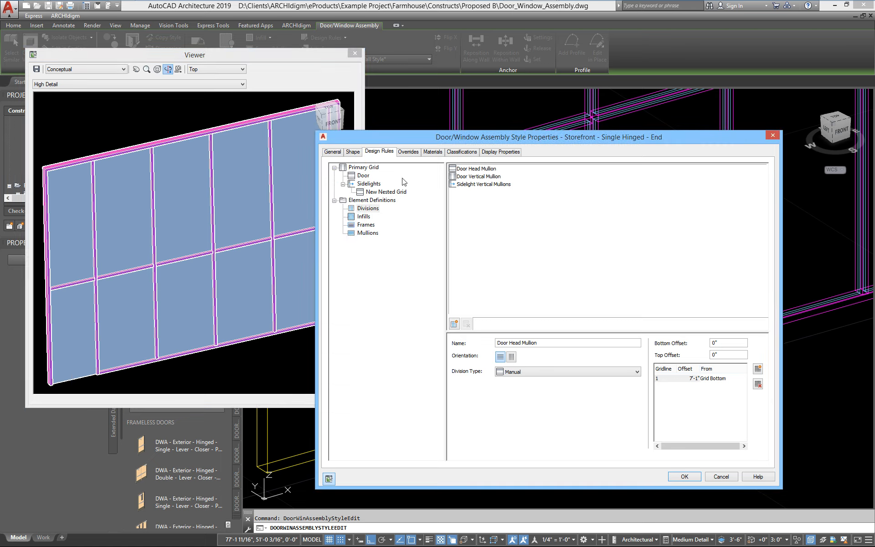
left_click(373, 193)
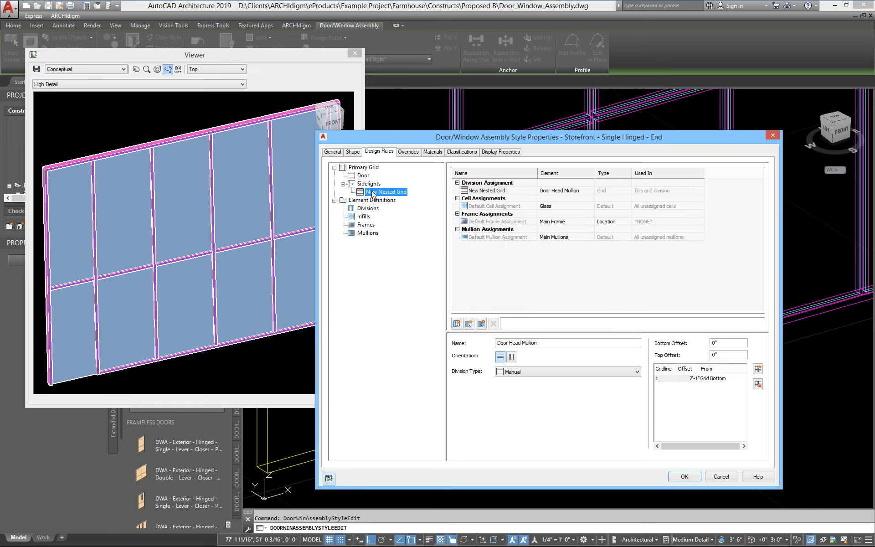
left_click(372, 184)
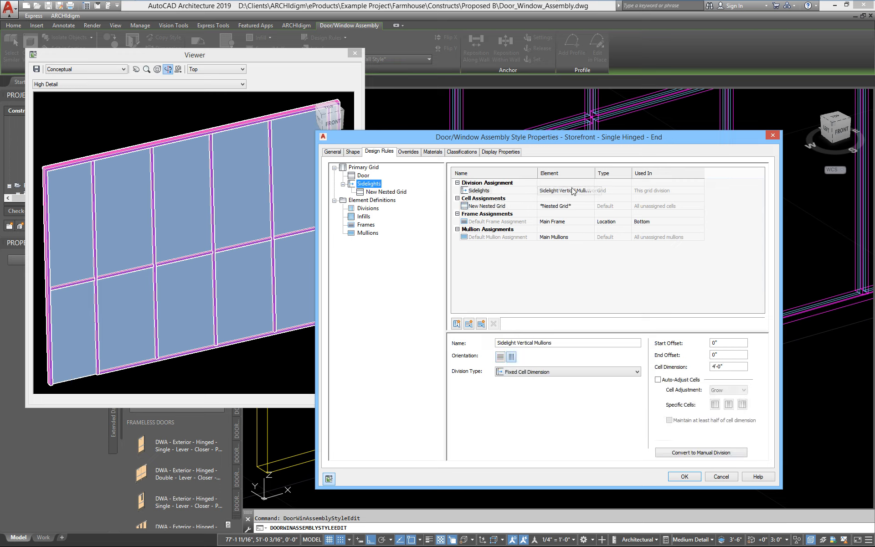
left_click(378, 193)
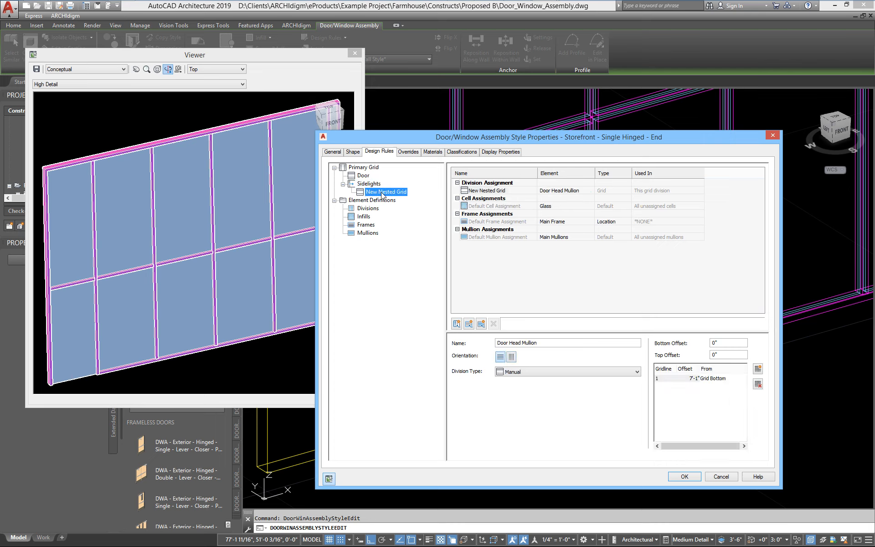
left_click(382, 193)
type("Head")
key("Return")
left_click(368, 208)
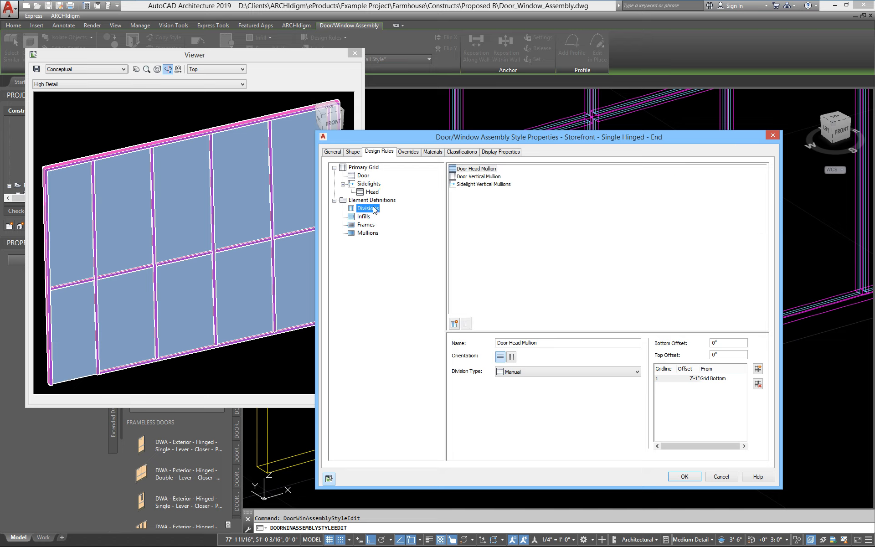
Step: Create the horizontal 'Upper Horizontal Mullions' division with a fixed 4'-0" cell dimension
right_click(482, 231)
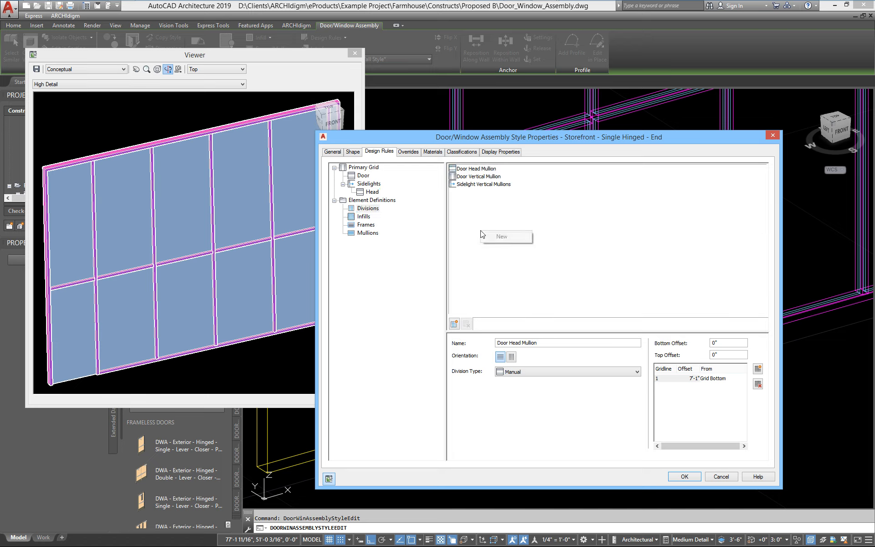
left_click(503, 236)
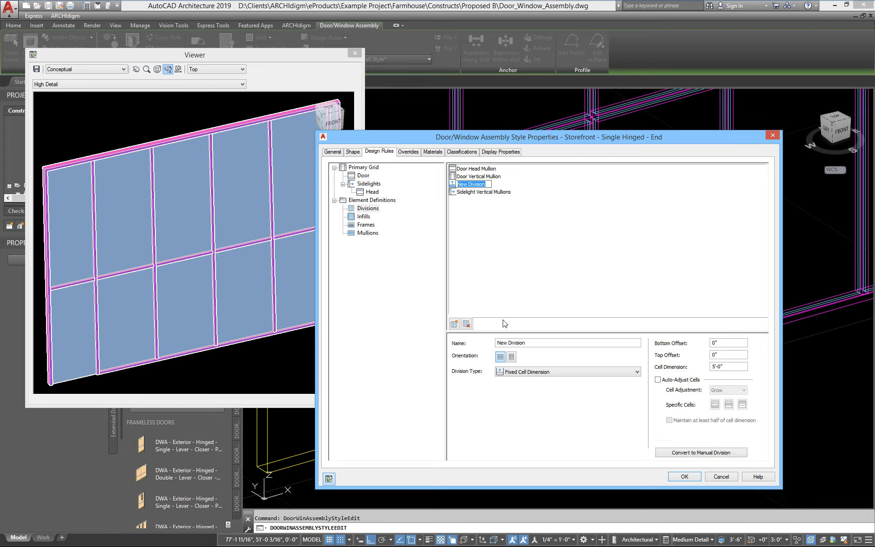
type("Upper Horizontal Mull")
key("Return")
left_click(500, 358)
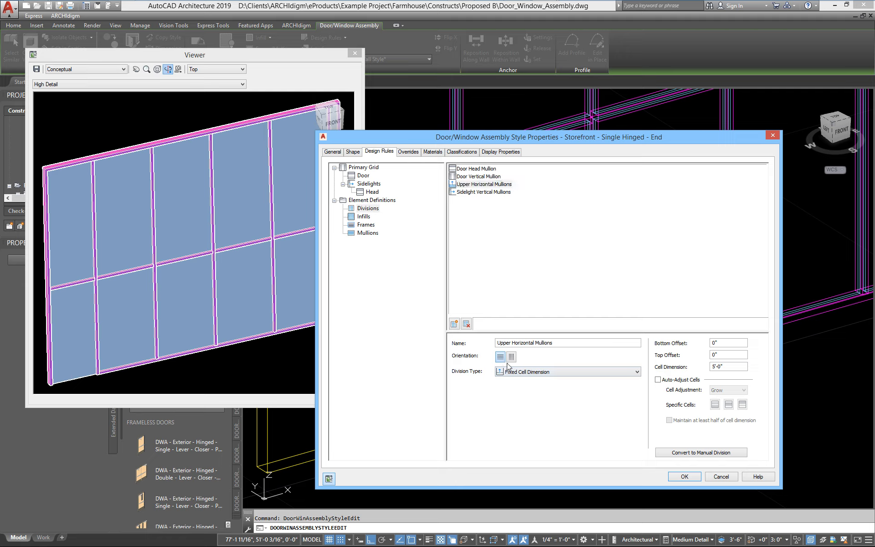
left_click(735, 366)
type("4")
key("Tab")
left_click(373, 184)
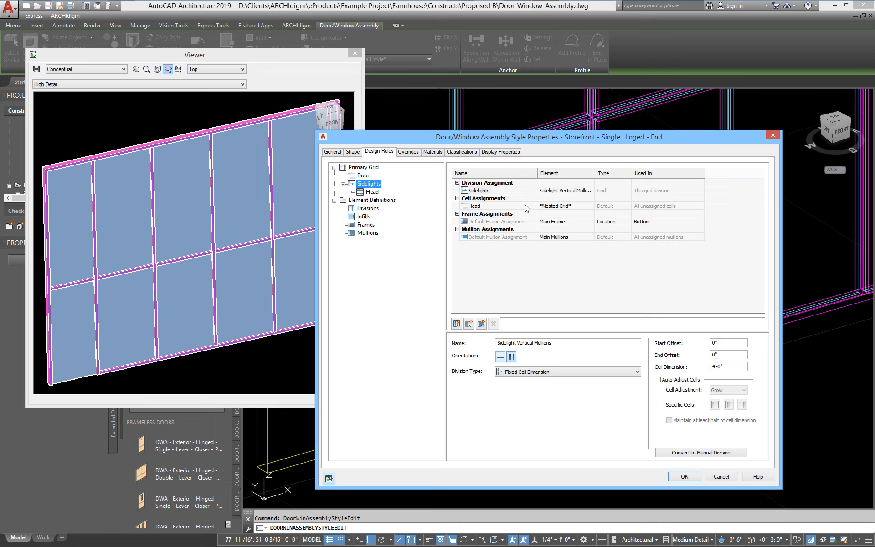
Step: Add a 'Top' cell assignment to the Head grid whose element is a nested grid
left_click(372, 192)
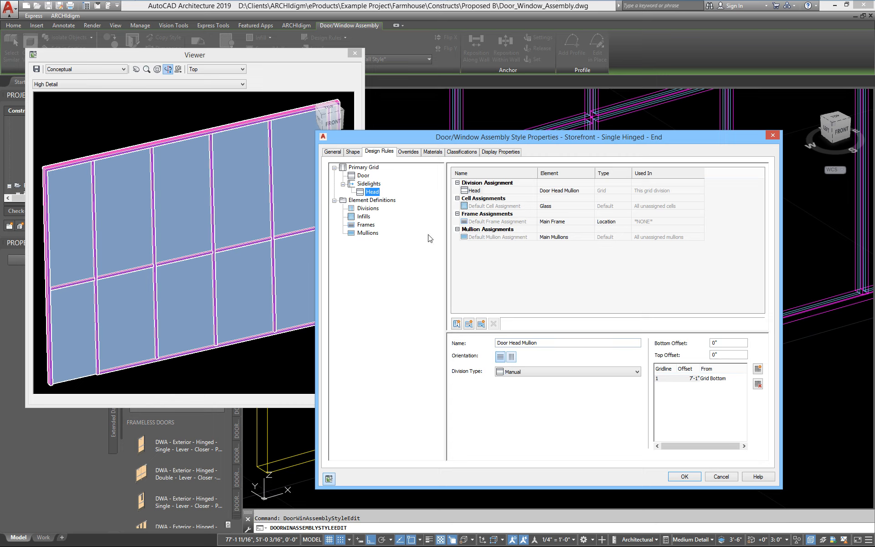
right_click(464, 206)
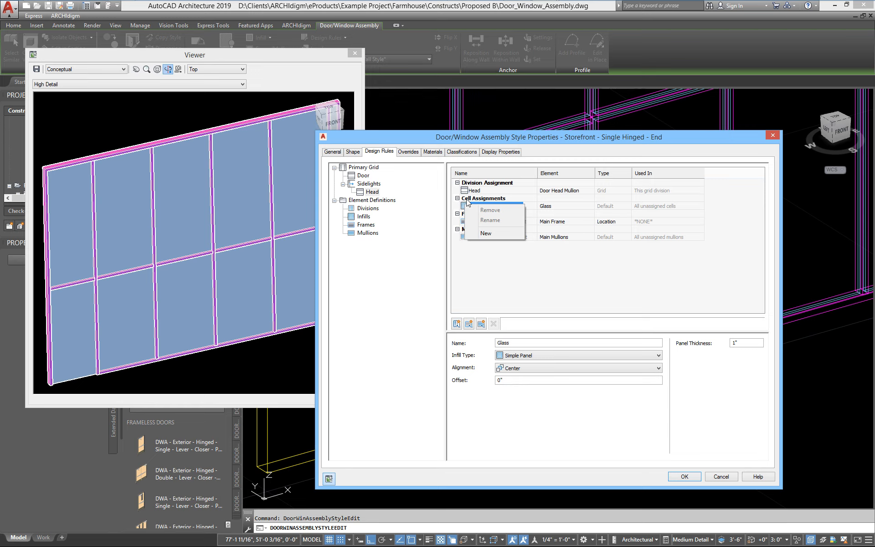
left_click(484, 234)
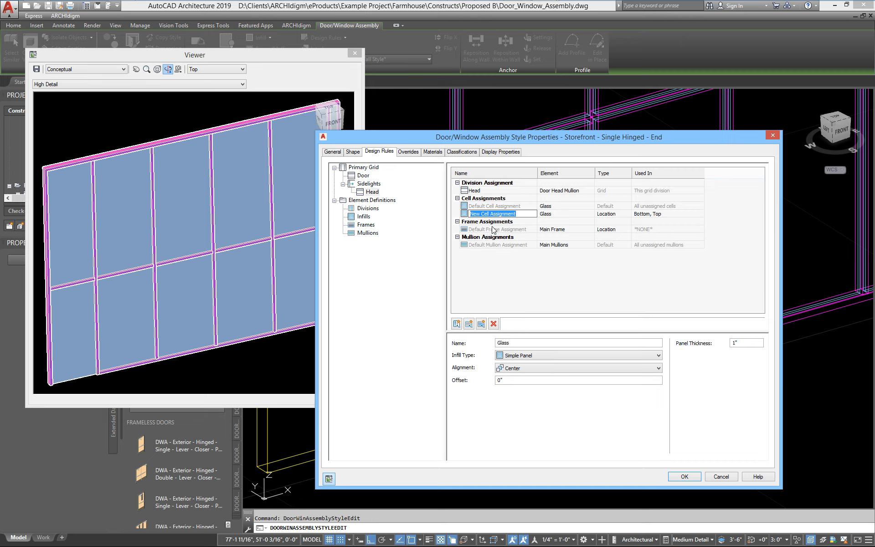
type("Top")
key("Return")
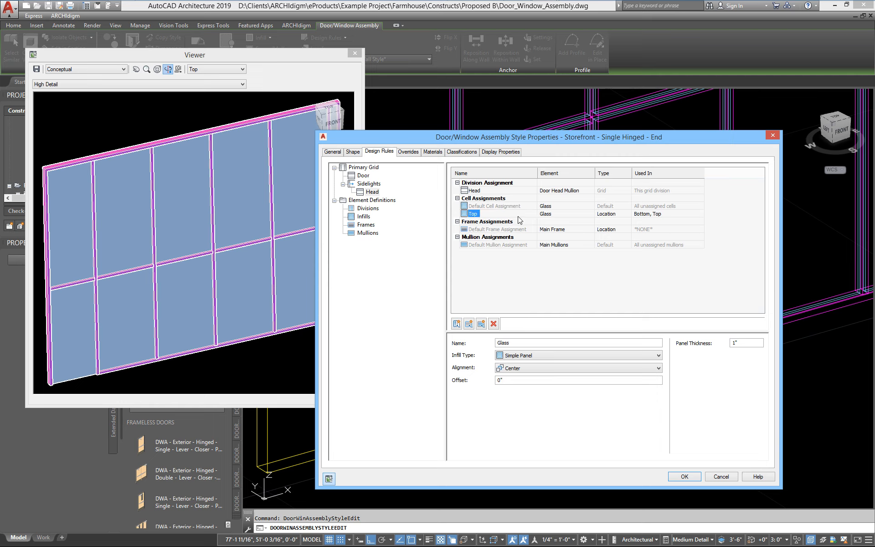
left_click(561, 213)
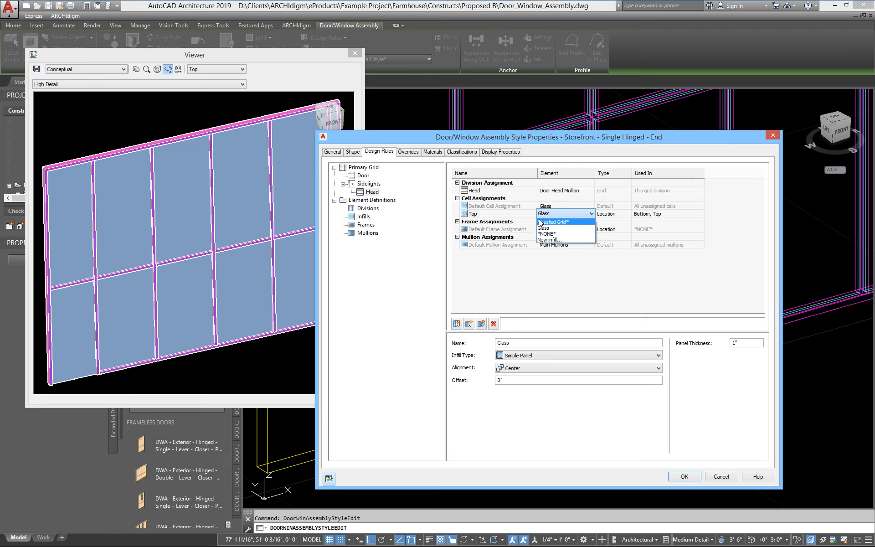
left_click(549, 222)
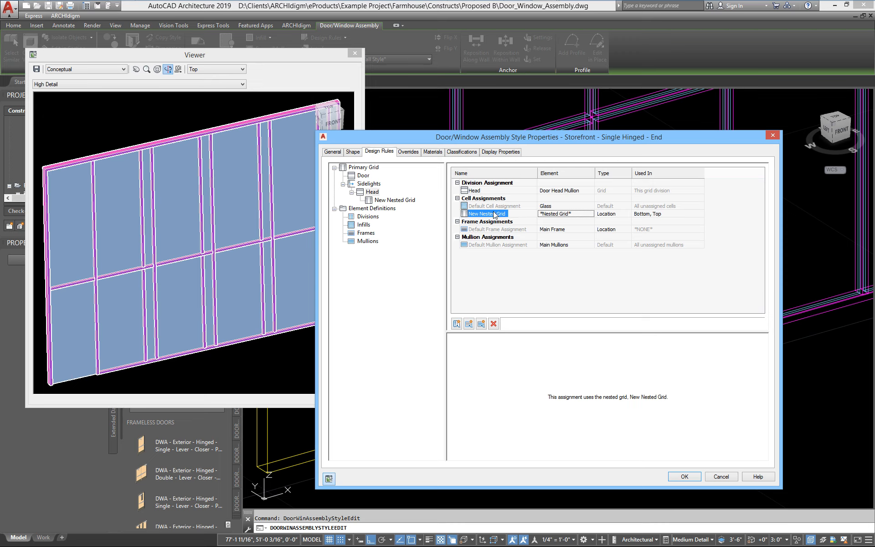
Step: Rename the new nested grid to 'Upper Lights'
left_click(395, 201)
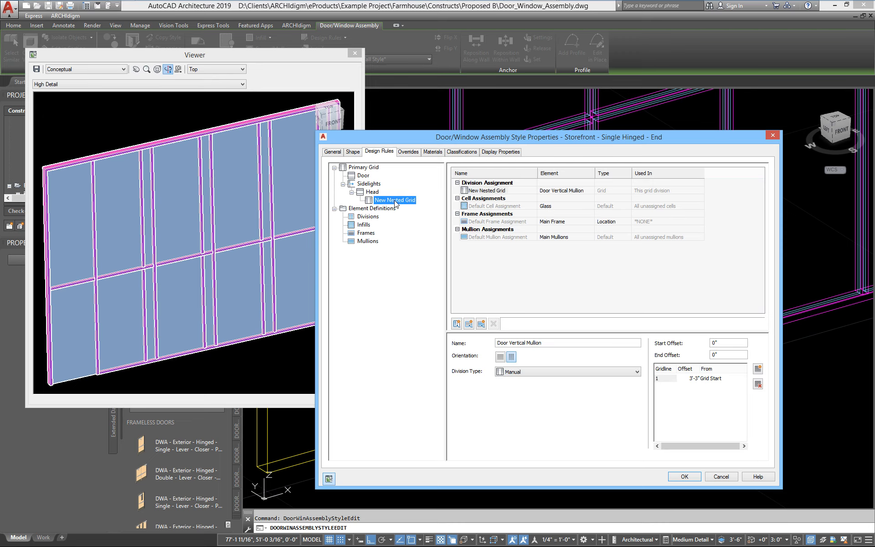
left_click(396, 201)
type("Upper Lights")
key("Return")
Step: Restrict the Upper Lights assignment in Head to the Top cell by unchecking Bottom
left_click(376, 192)
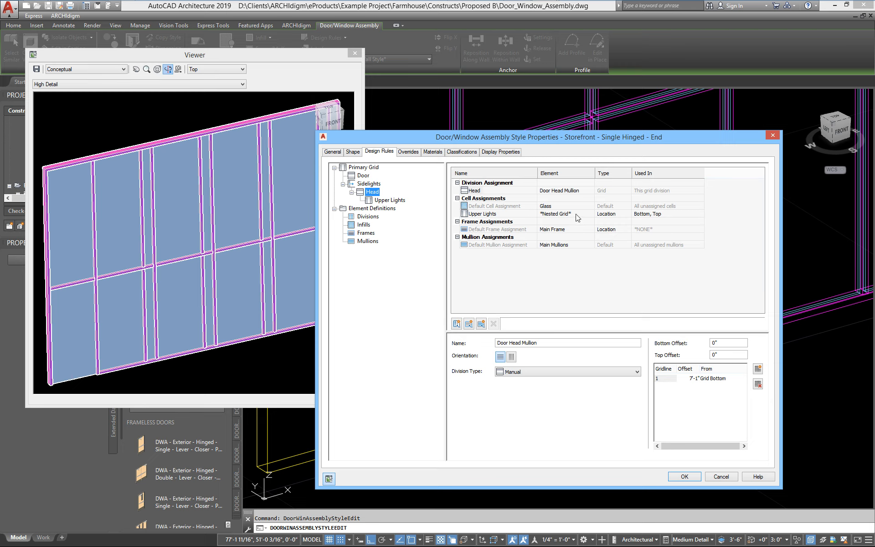
left_click(655, 214)
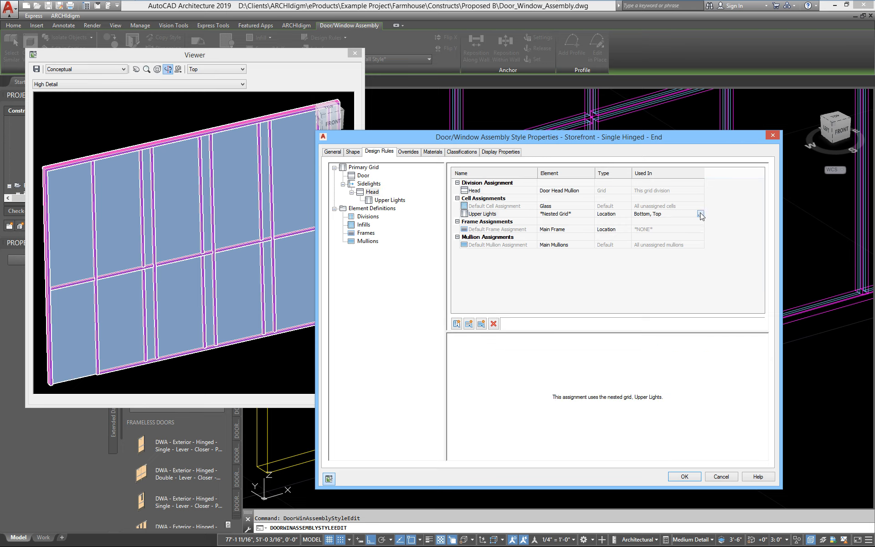
left_click(700, 215)
left_click(509, 259)
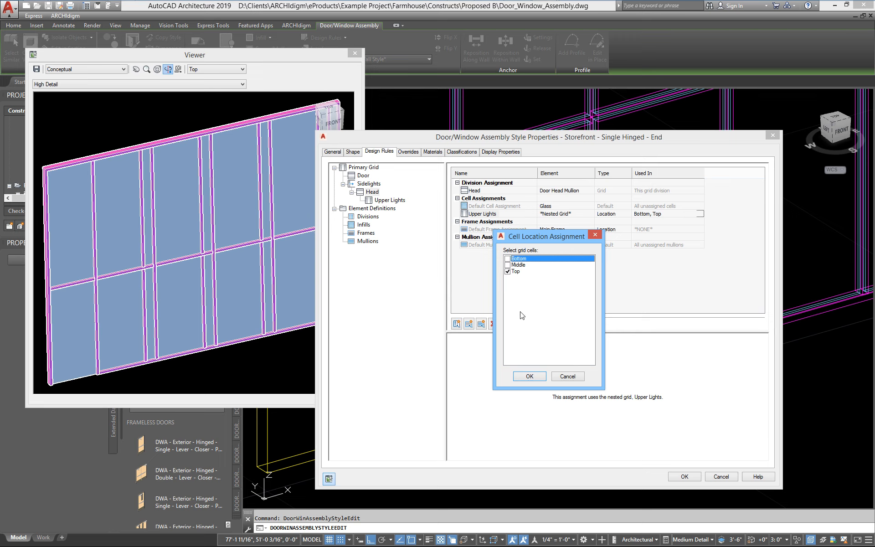
Step: Confirm Upper Lights for the Top cell only and select it in the Design Rules tree
left_click(529, 374)
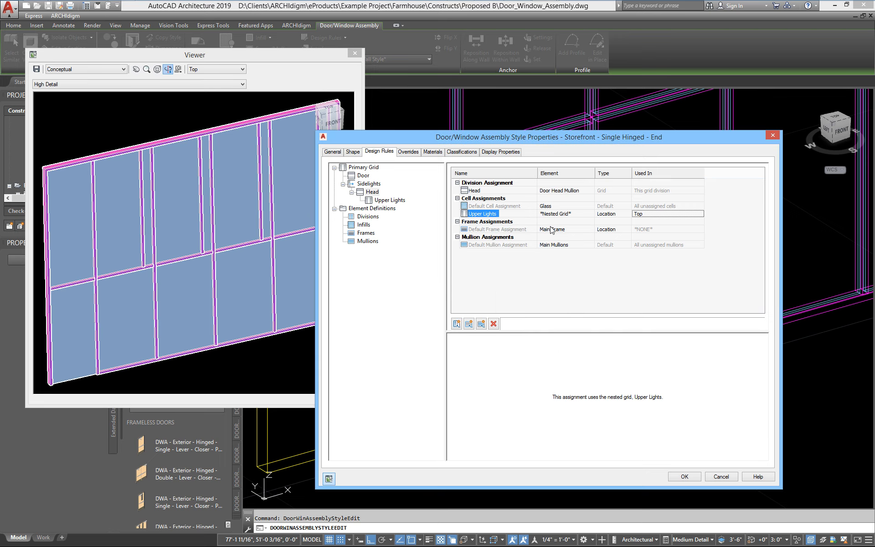
left_click(390, 201)
Step: Divide Upper Lights with Upper Horizontal Mullions instead of Door Vertical Mullion, then select the Door grid
left_click(569, 191)
left_click(569, 191)
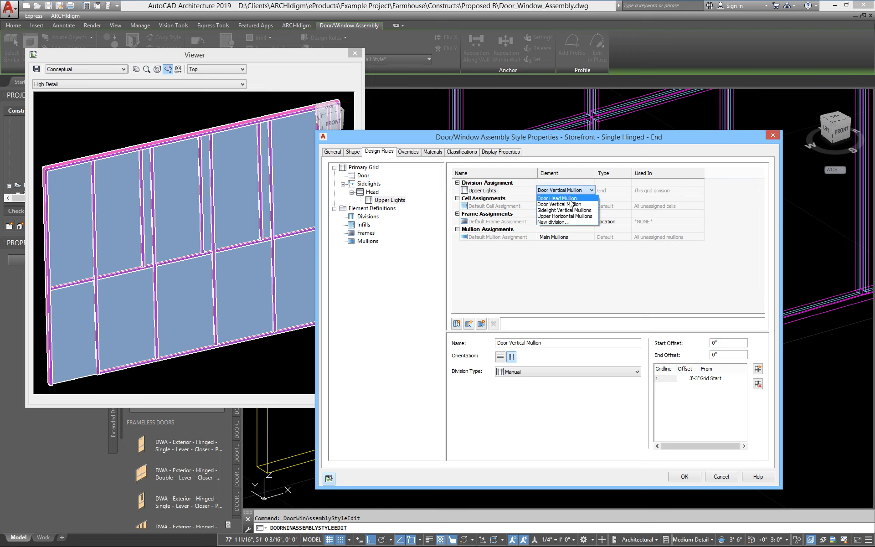
left_click(575, 217)
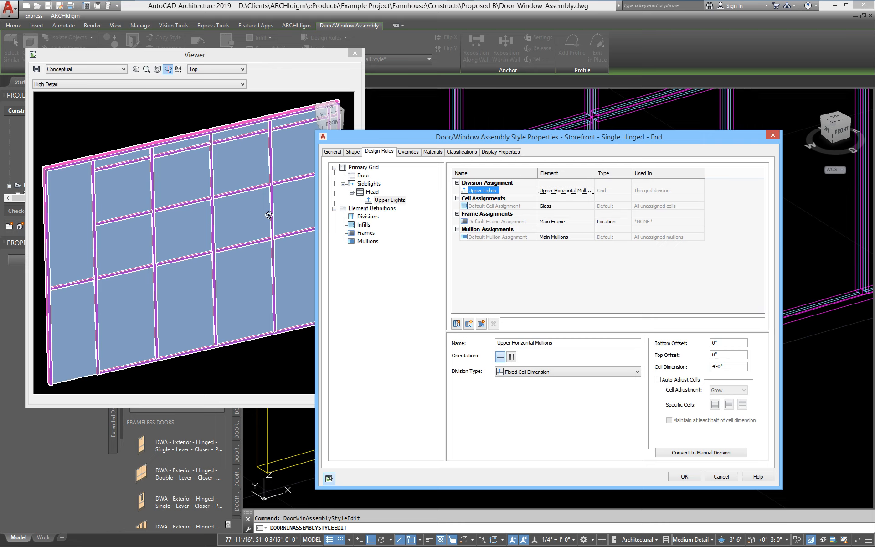
left_click(365, 175)
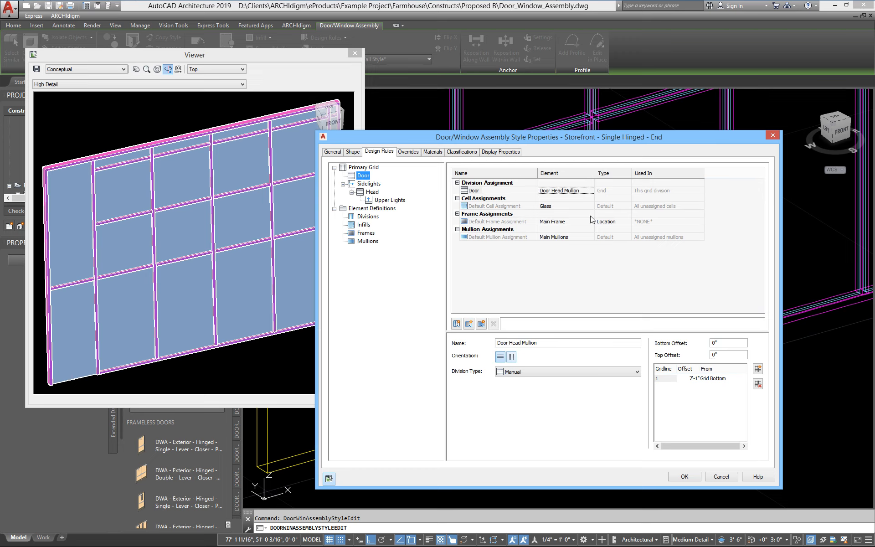
Step: Add an 'Above Door' cell assignment to the Door grid with a nested grid as its element
left_click(469, 206)
right_click(468, 206)
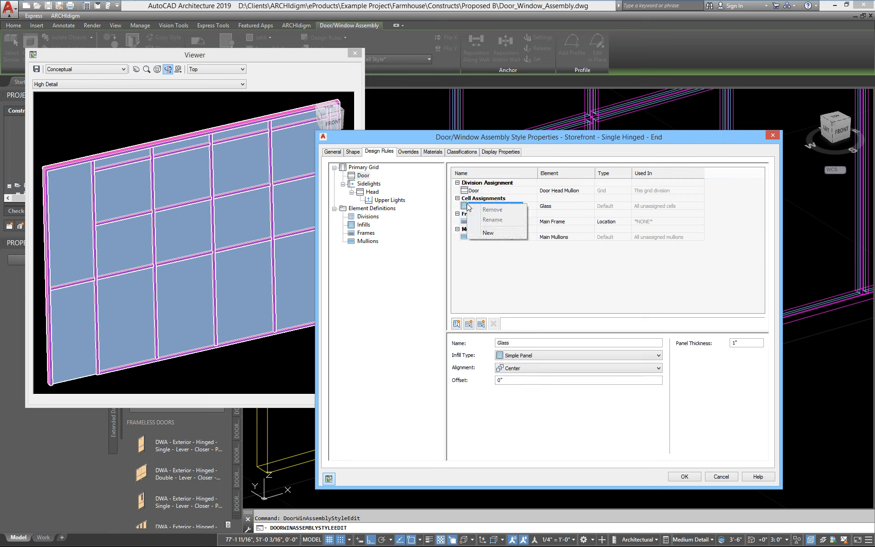
left_click(486, 233)
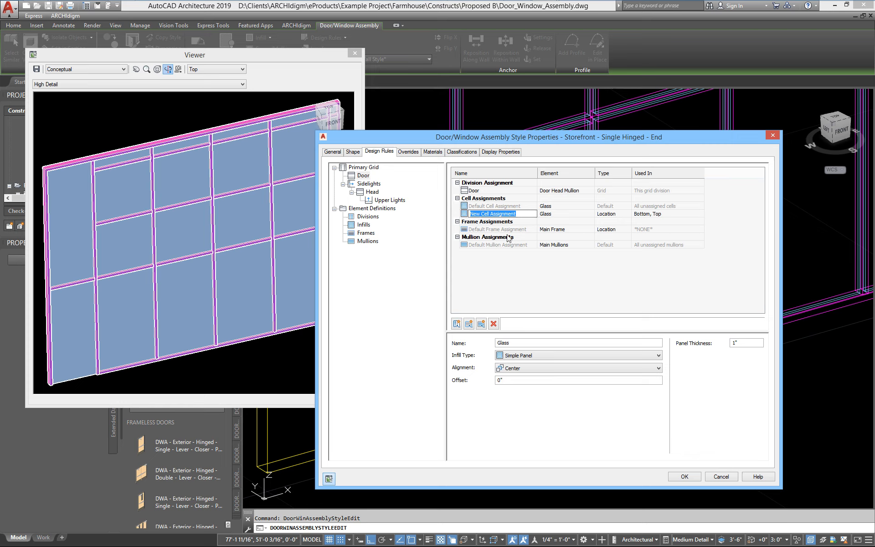
type("Above Door")
key("Return")
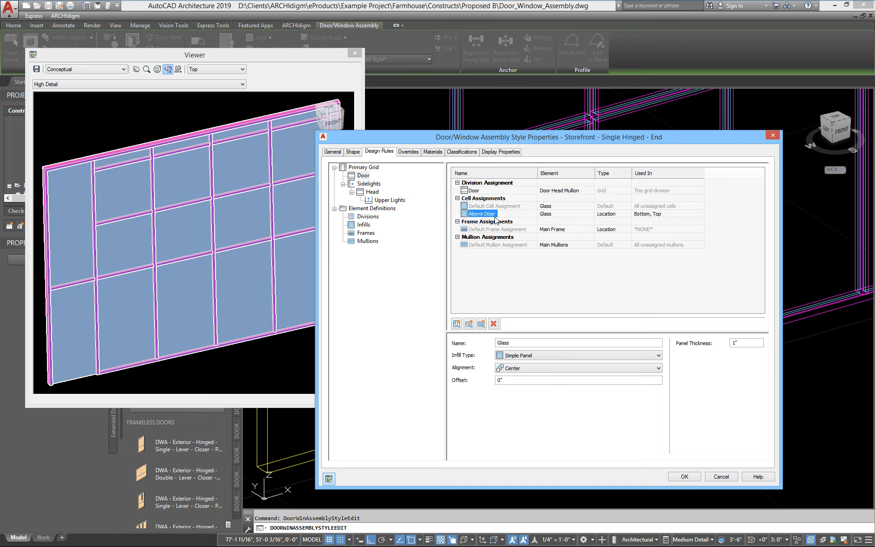
left_click(548, 214)
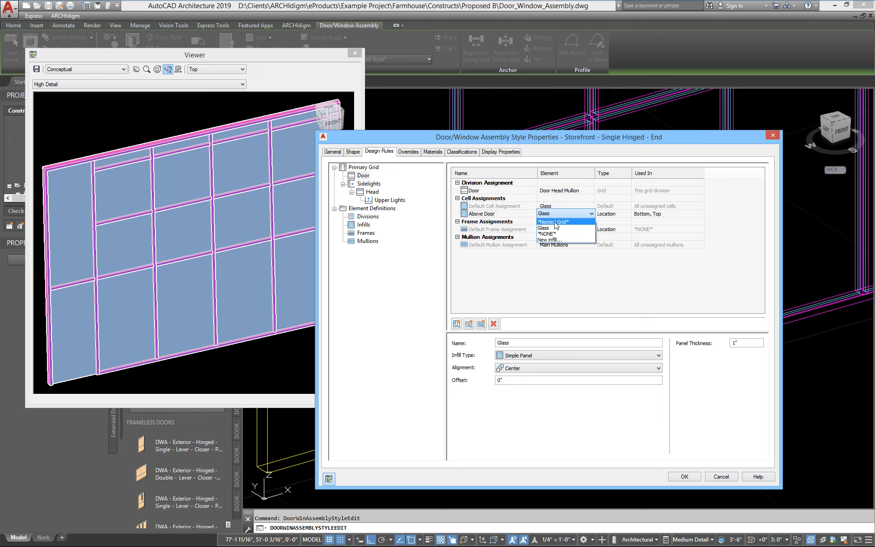
left_click(555, 224)
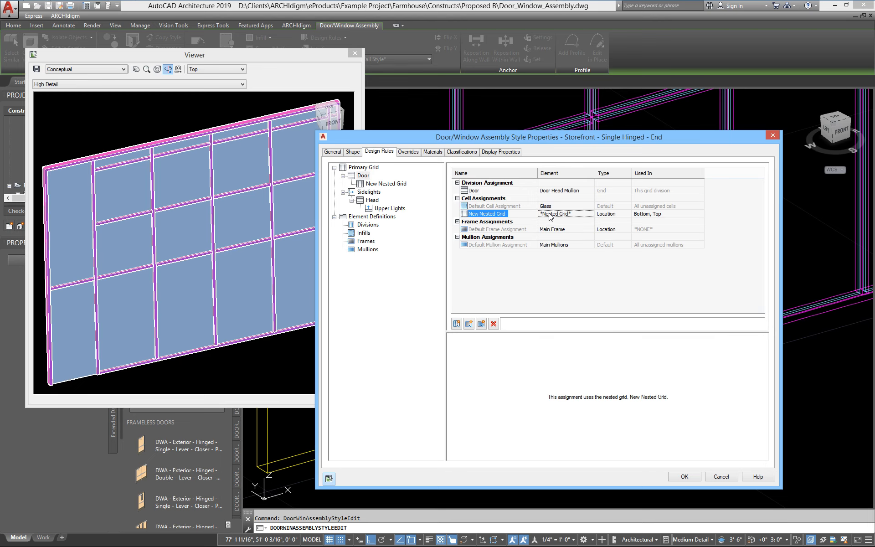
Step: Rename the new nested grid 'Above Door' and divide it with Upper Horizontal Mullions
left_click(398, 209)
left_click(392, 185)
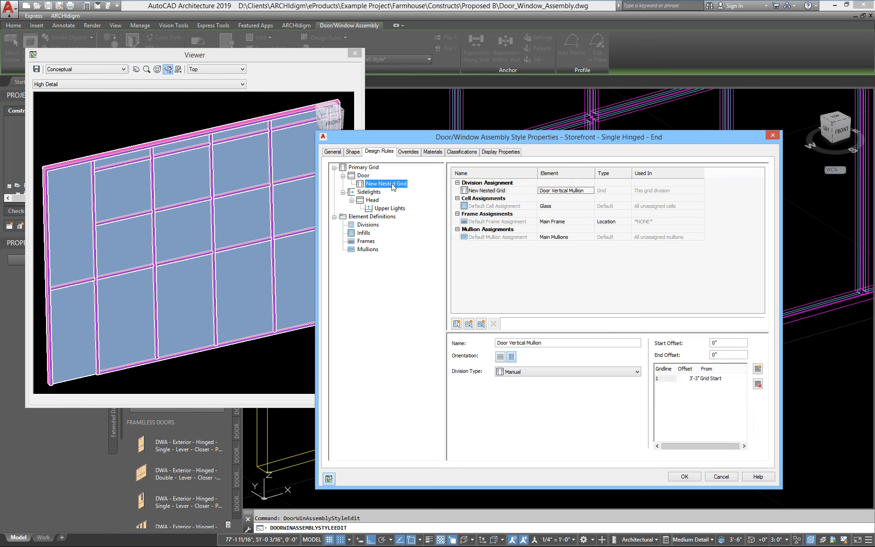
left_click(393, 185)
type("Above Door")
key("Return")
left_click(564, 191)
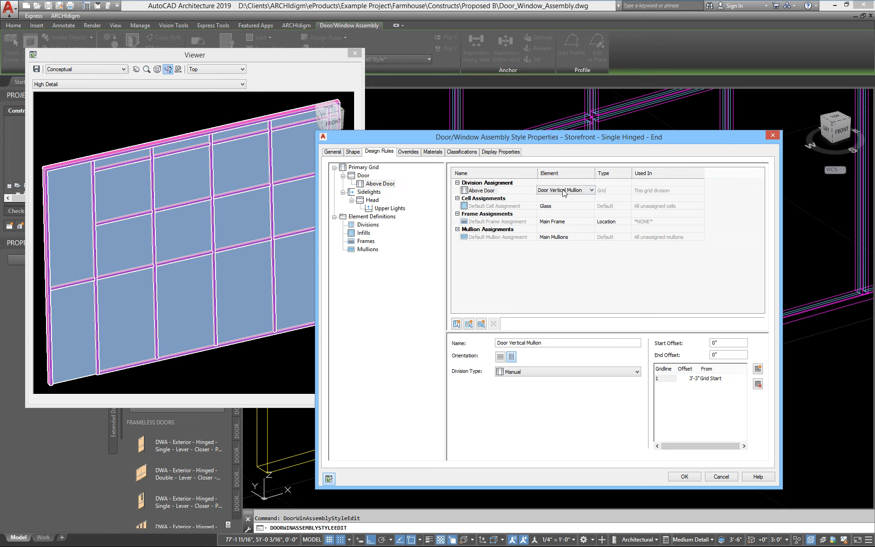
left_click(564, 191)
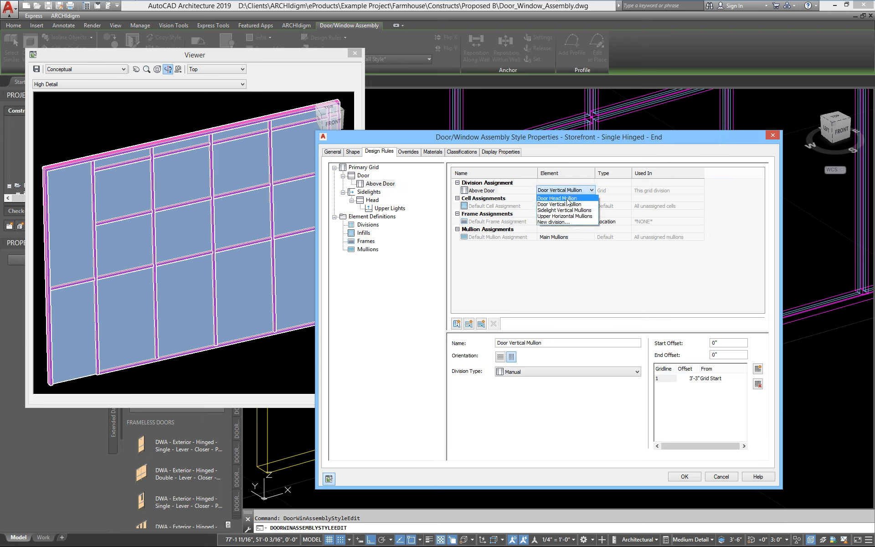
left_click(573, 216)
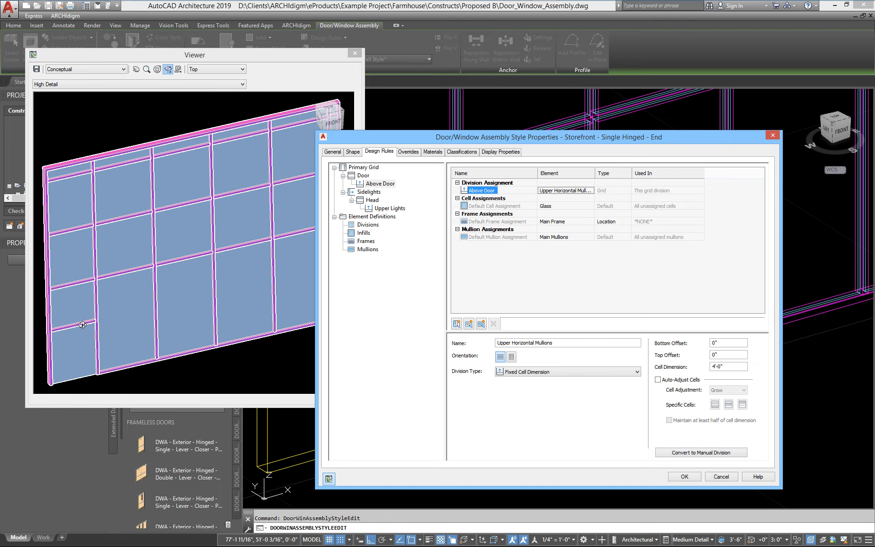
left_click(364, 176)
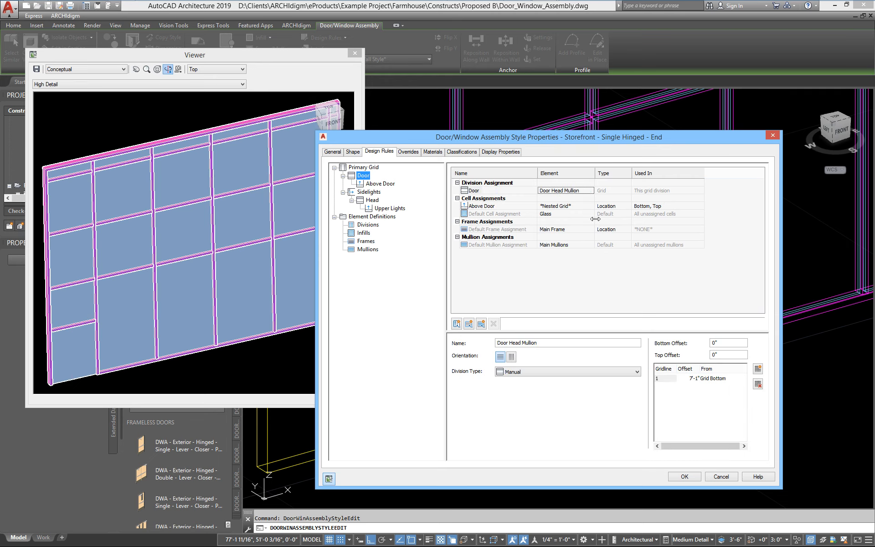
Step: Restrict Above Door to the Top door cell by unchecking Bottom
left_click(655, 208)
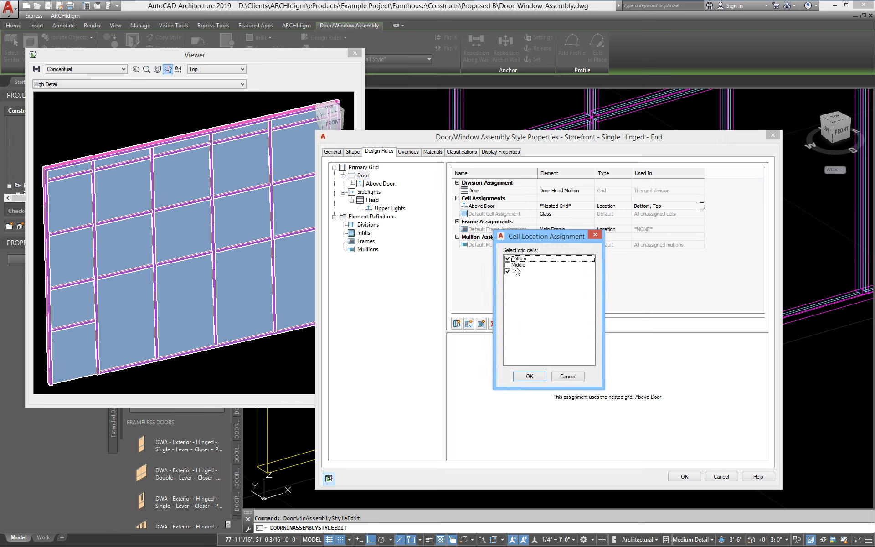
left_click(508, 259)
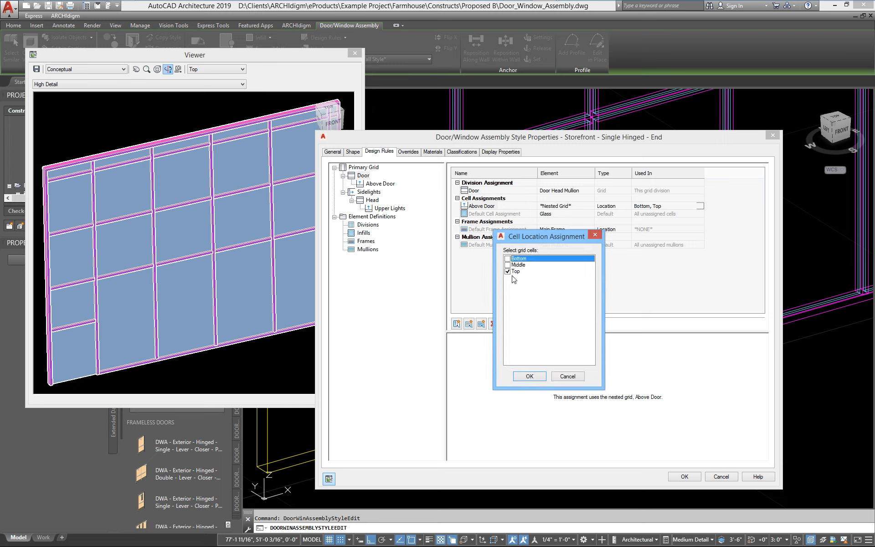
left_click(529, 376)
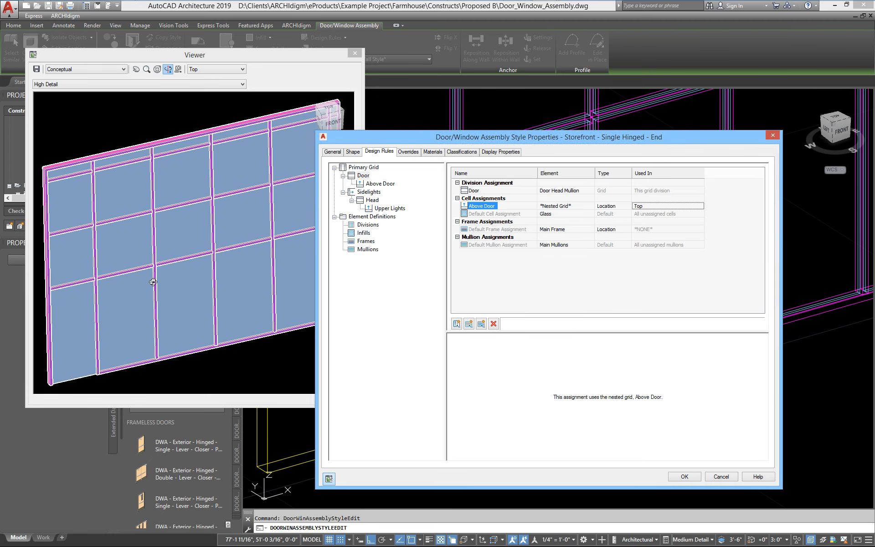
Step: Accept the Storefront style changes and frame the updated assembly in the drawing
left_click_drag(155, 280, 161, 280)
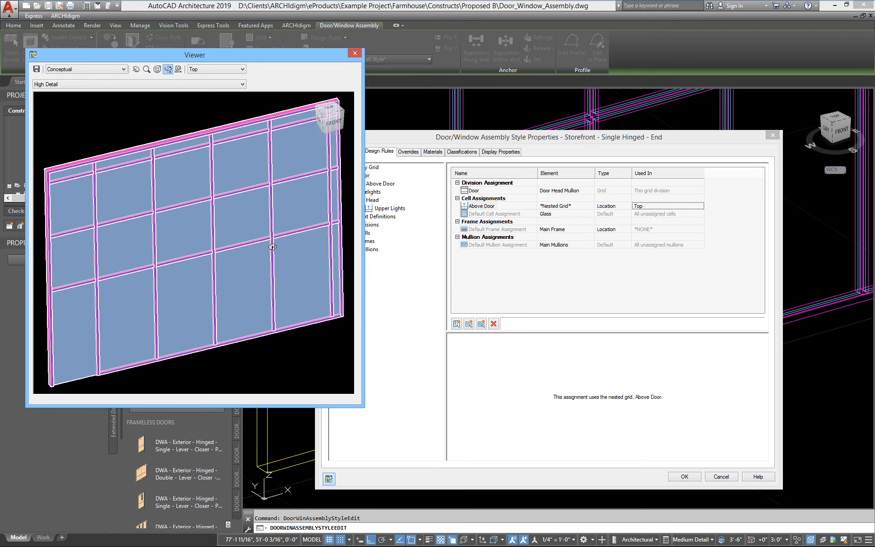
left_click(682, 479)
scroll(604, 431, "down", 3)
middle_click_drag(576, 419, 504, 434)
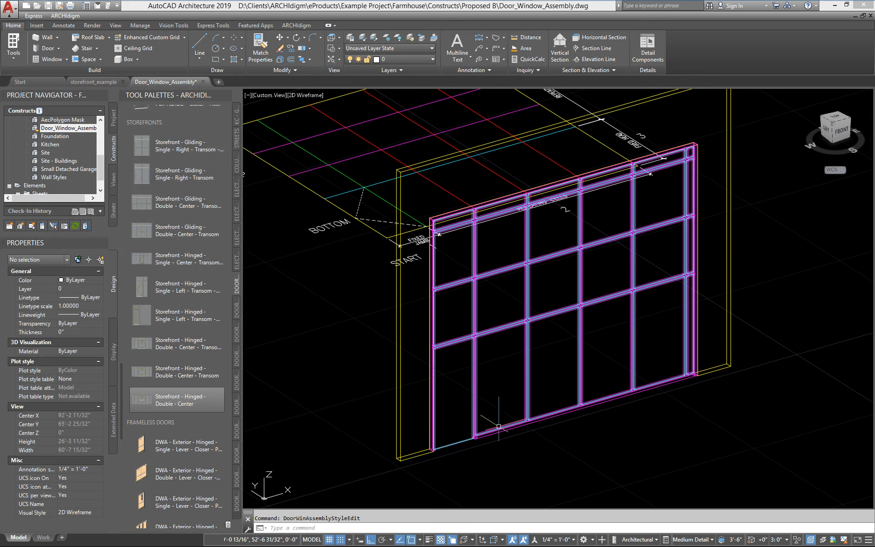
Step: Stretch the storefront assembly's corner grip out to the right
left_click(497, 429)
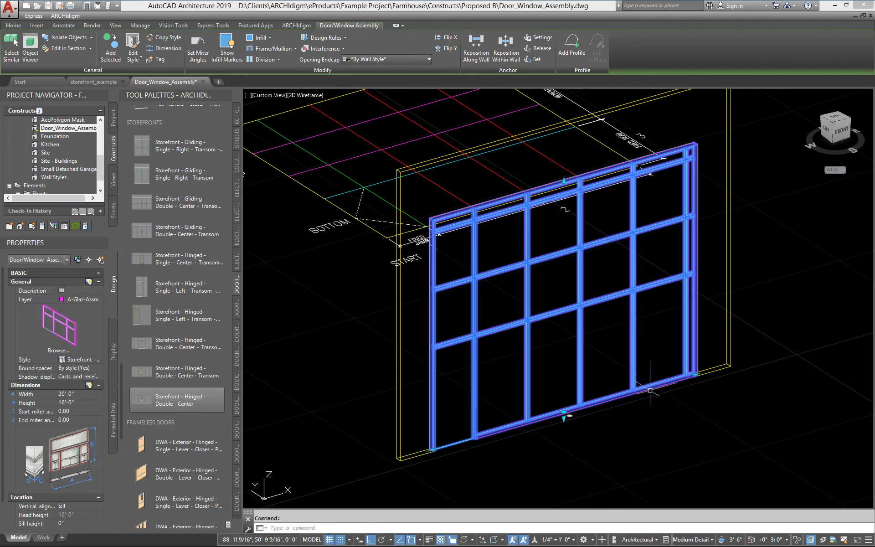
left_click(694, 376)
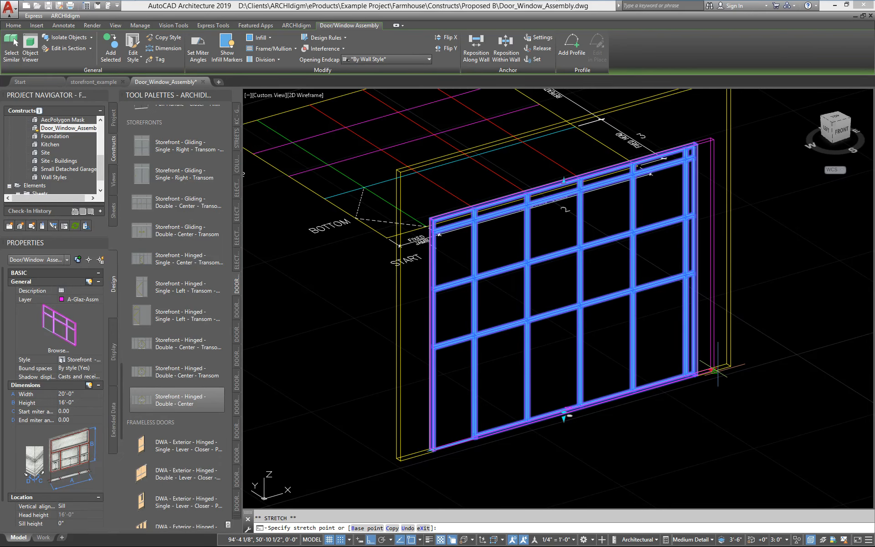
left_click(718, 371)
middle_click_drag(709, 379, 590, 425)
key("Escape")
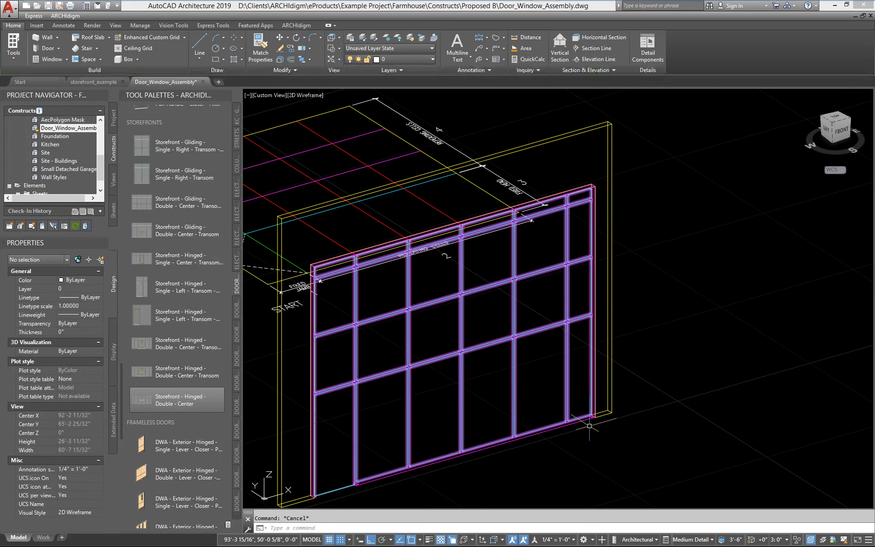
Step: Extend the wall behind the storefront further to the right
left_click(617, 411)
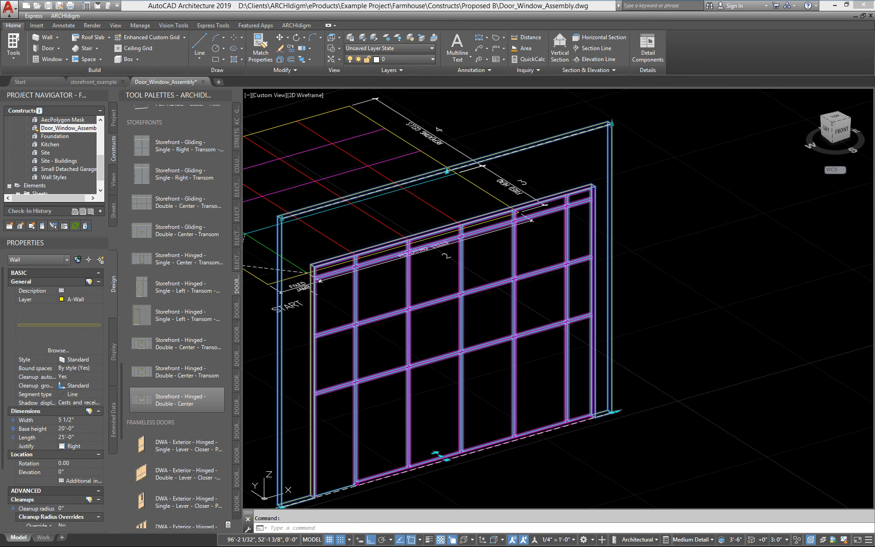
left_click(618, 411)
left_click(732, 361)
key("Escape")
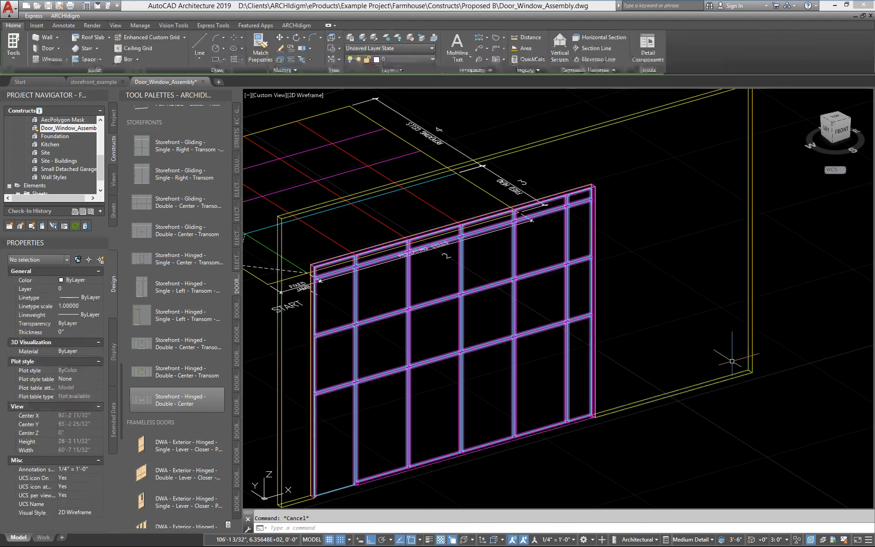
Step: Stretch the storefront assembly to 24'-2" wide
left_click(581, 420)
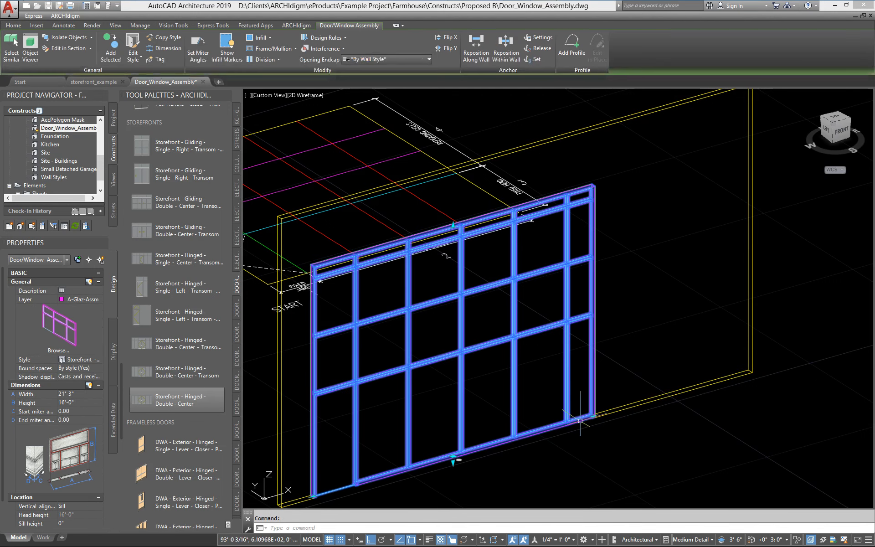
left_click(593, 416)
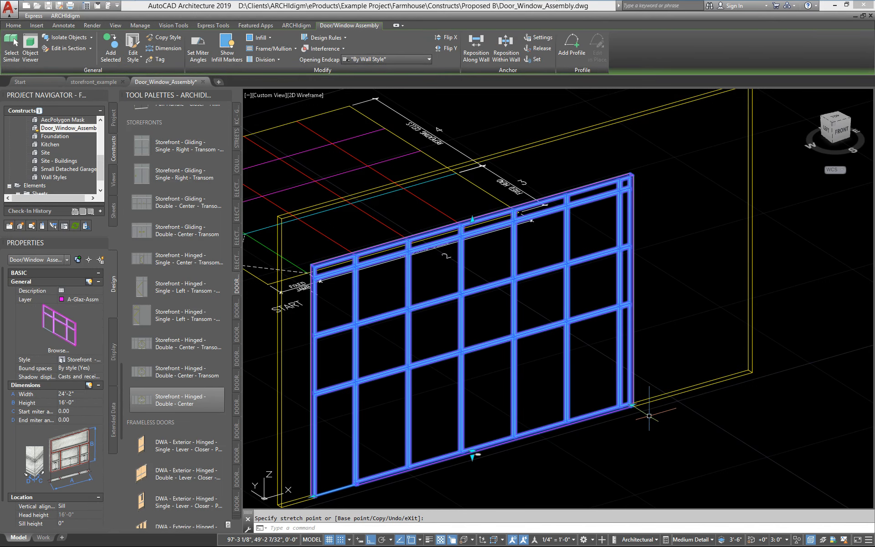
left_click(649, 415)
Step: Try setting the assembly height to 17'-9 7/16" with its top grip, then cancel the stretch
left_click(472, 219)
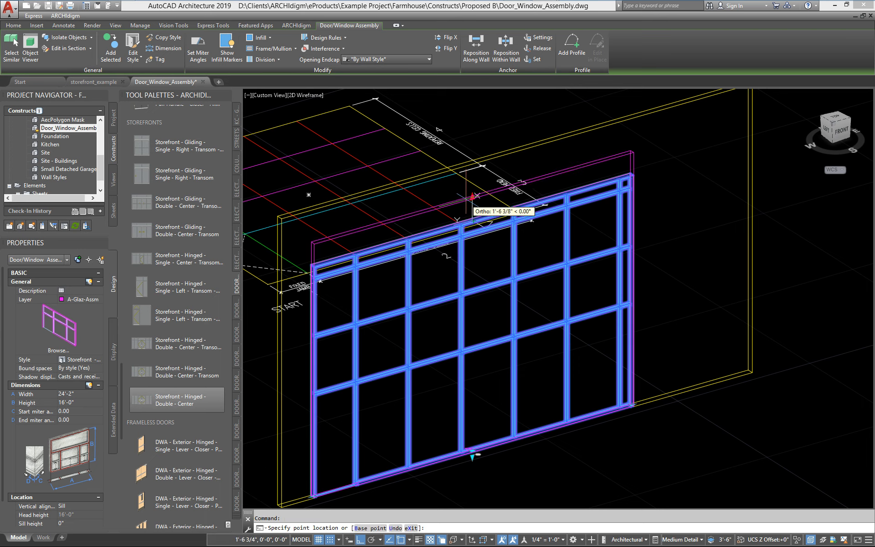
left_click(473, 190)
left_click(473, 190)
left_click(473, 261)
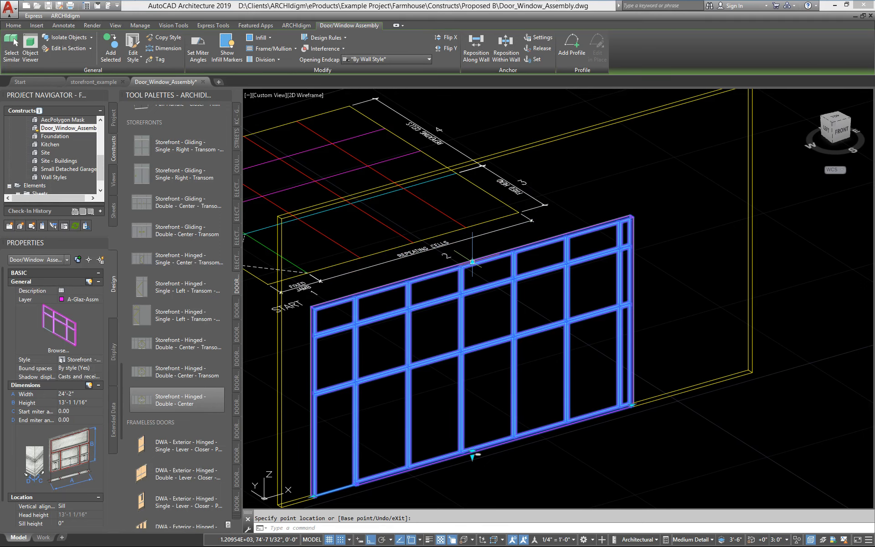
left_click(472, 261)
left_click(473, 193)
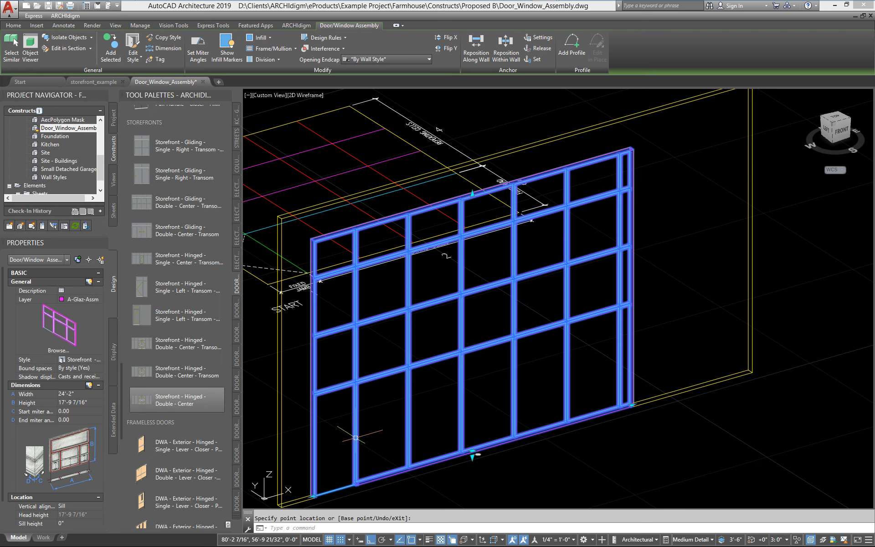
key("Escape")
middle_click_drag(351, 420, 414, 392)
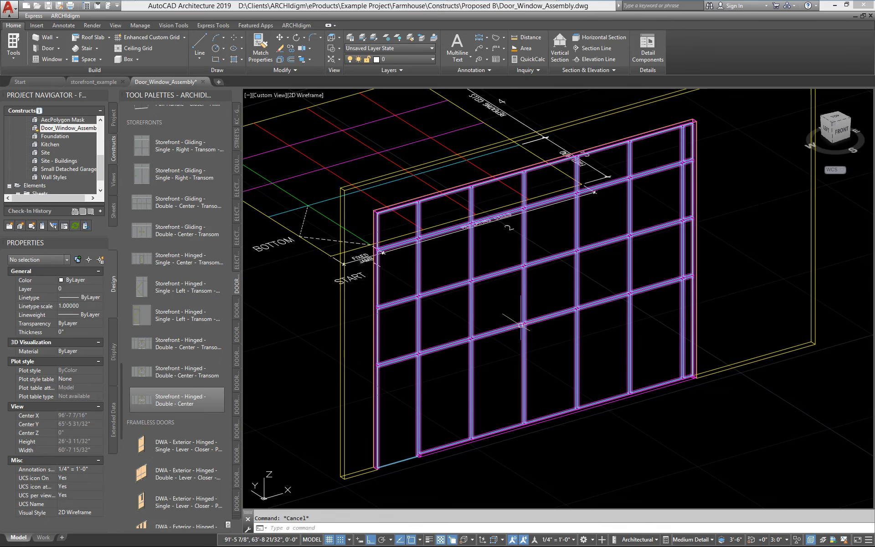
mouse_move(411, 357)
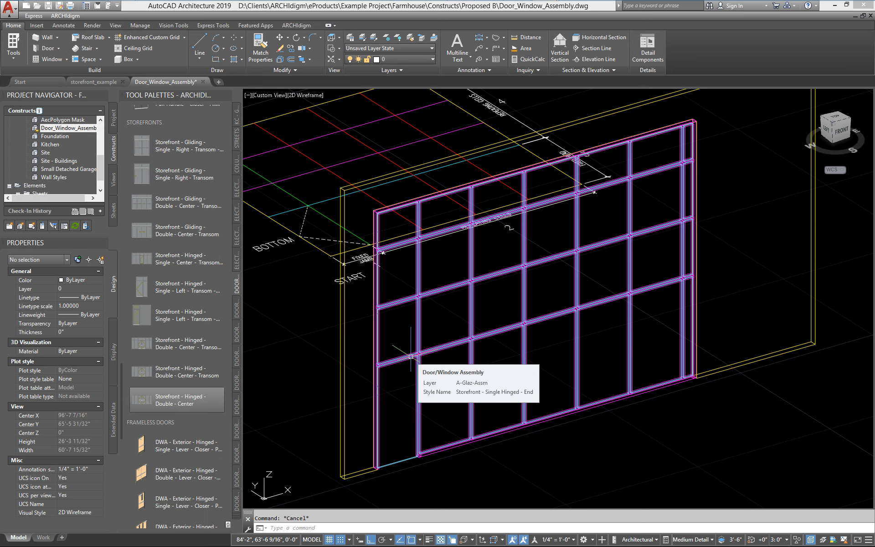
left_click(456, 446)
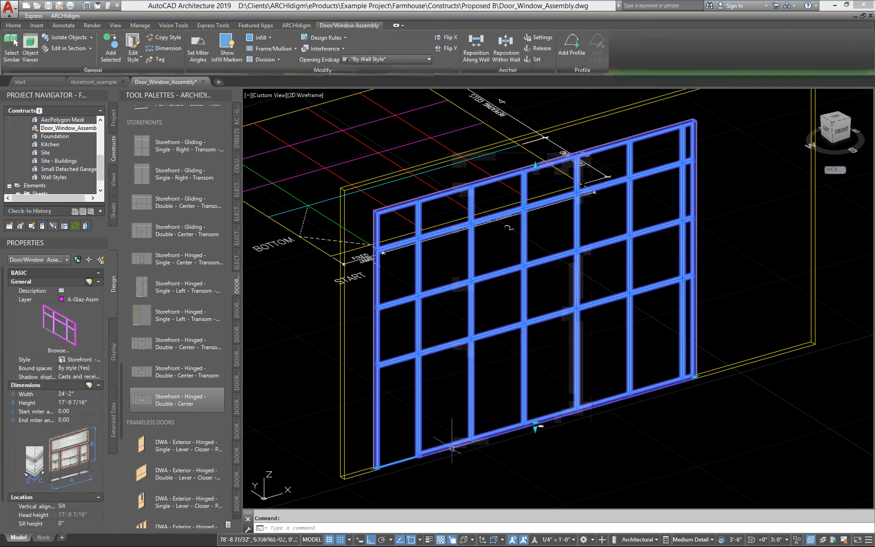
right_click(458, 445)
left_click(458, 443)
key("Escape")
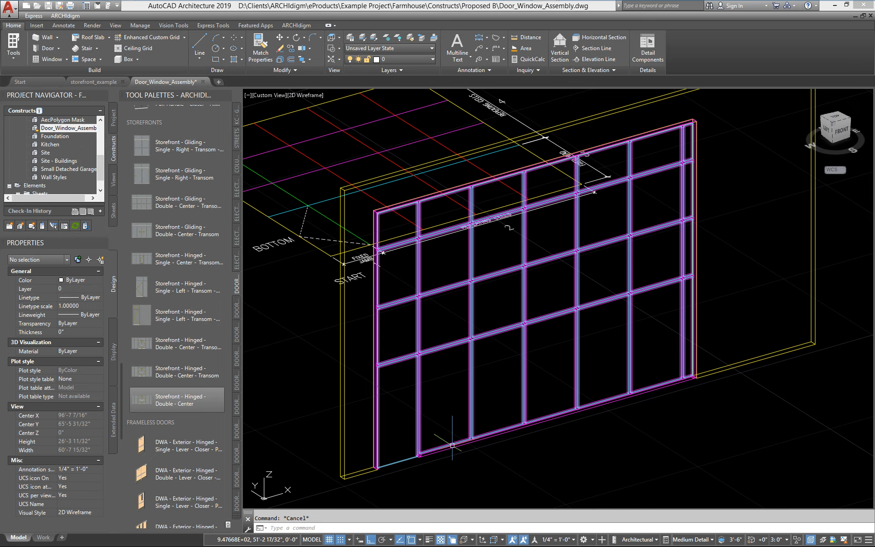
scroll(350, 439, "down", 2)
mouse_move(402, 418)
middle_mouse_down()
mouse_move(401, 364)
mouse_move(439, 346)
middle_mouse_up()
scroll(430, 359, "up", 2)
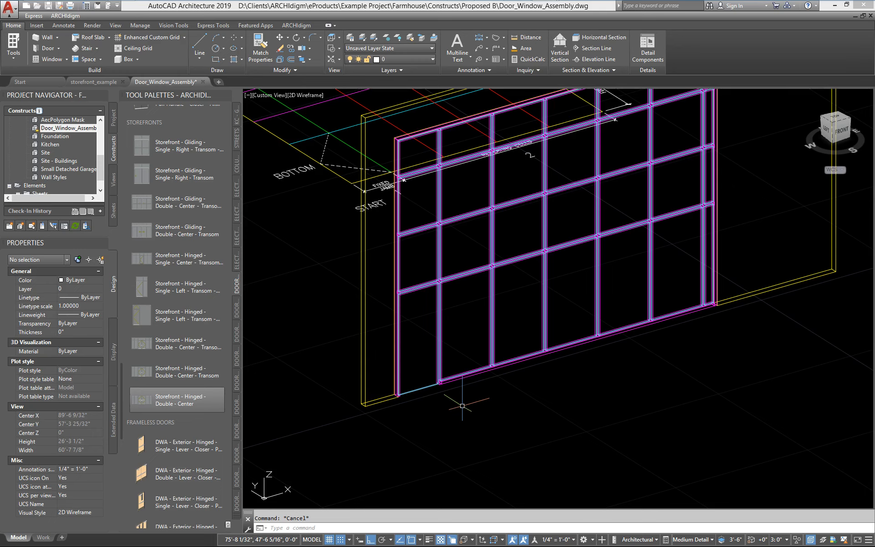
type("doorst")
Step: Open the door style manager with the DOORSTYLE command
key("space")
type("yl")
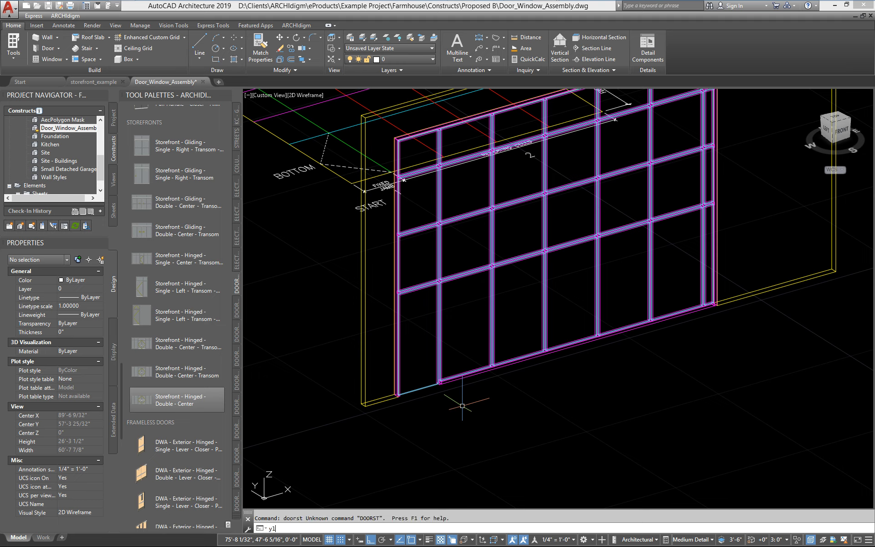
type("e")
key("Escape")
type("door")
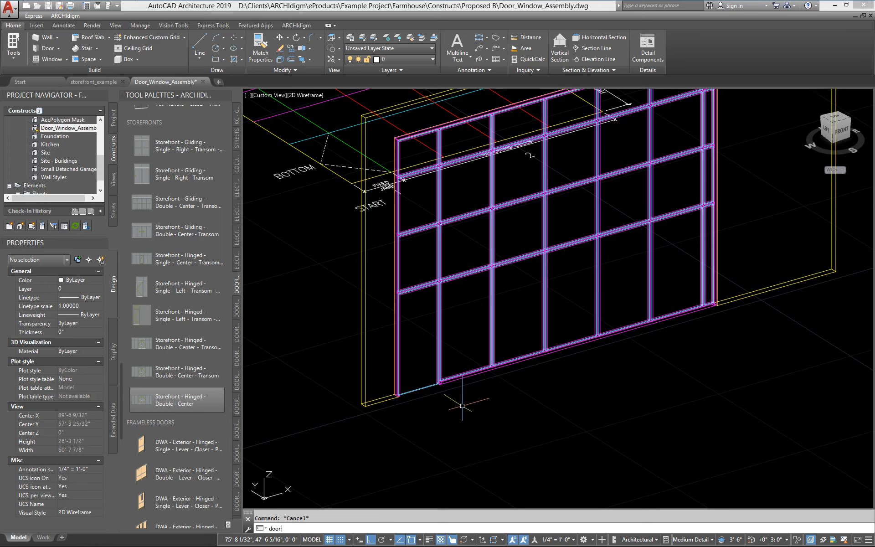
type("style")
key("Return")
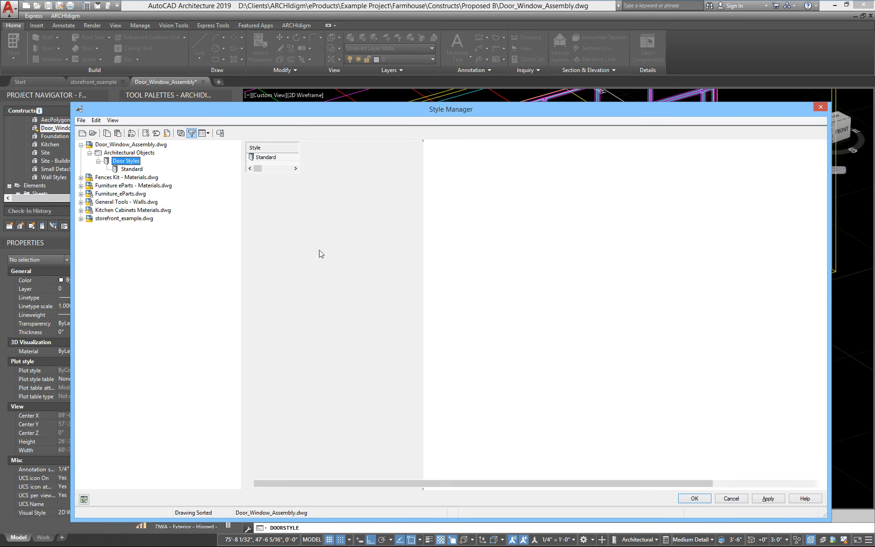
Step: Create a door style named 'DWA - Single Hinged Glass' and open its properties
right_click(389, 237)
left_click(409, 252)
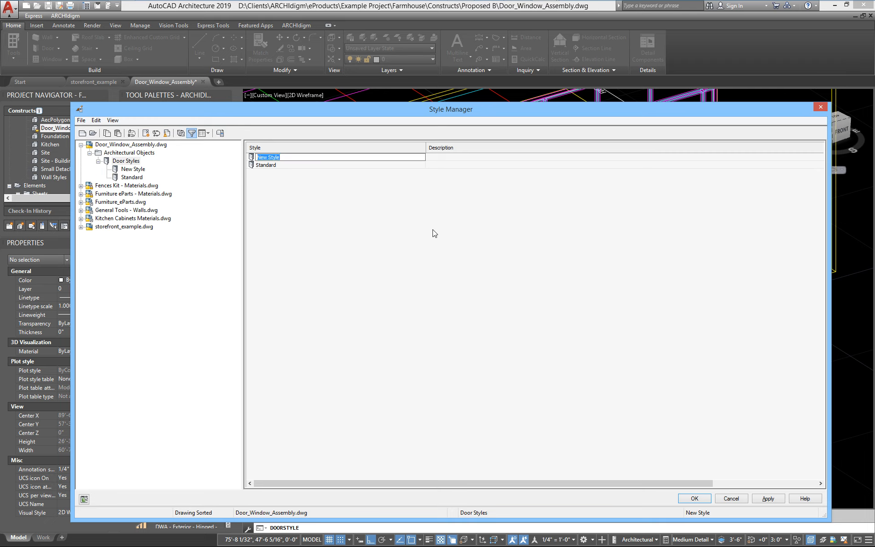
type("DWA - S")
type("ingle Hing")
type("ed Glass")
key("Return")
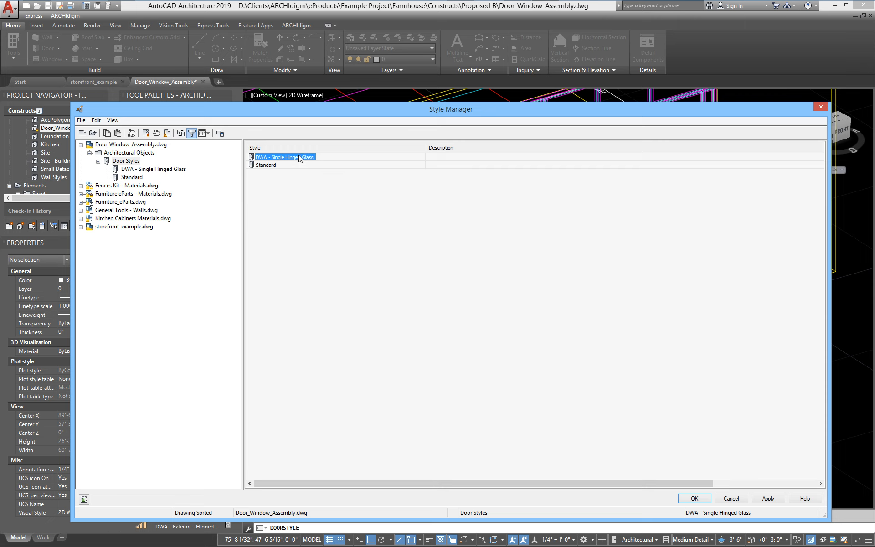
double_click(297, 156)
Step: Set the door style's frame A-Width and B-Depth to 0"
left_click(284, 149)
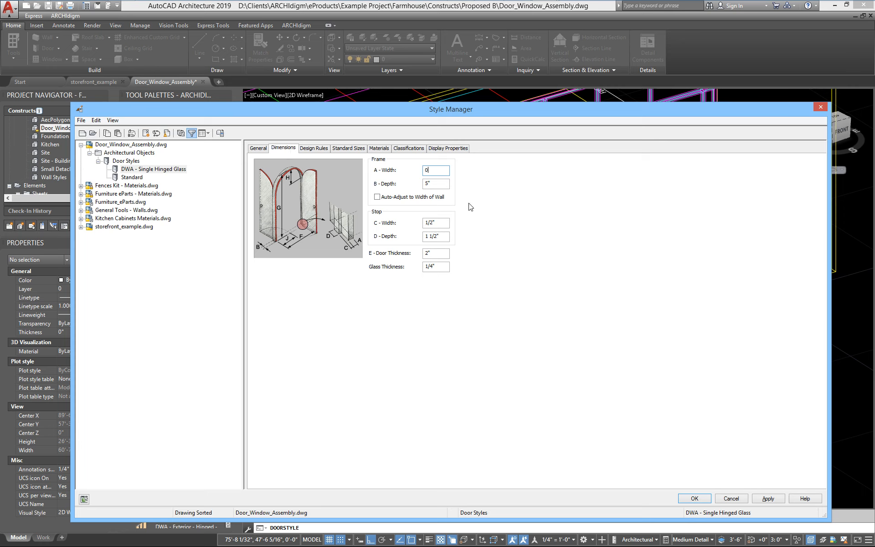
type("0")
key("Tab")
type("0")
Step: Set door thickness and glass thickness to 1"
double_click(438, 253)
type("1")
key("Tab")
type("1")
key("shift+Tab")
key("Tab")
Step: Assign Openings.Hardware.Aluminum.Black.Matte to Stop and Muntins and Openings.Glass.Clear to Panel, then apply
left_click(380, 149)
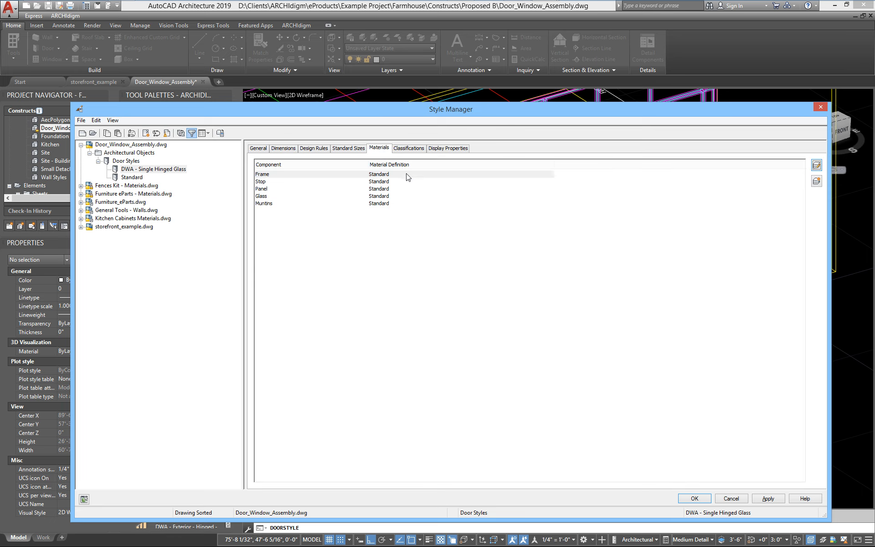
left_click(265, 183)
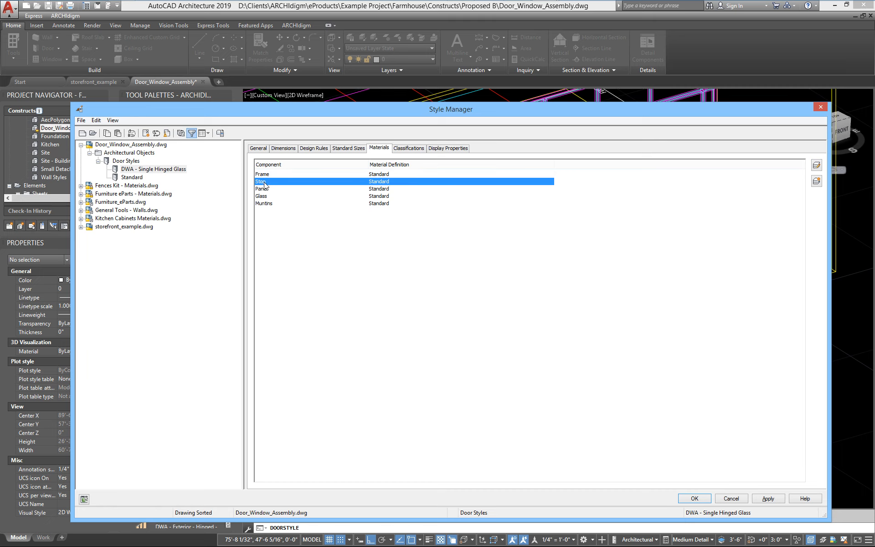
left_click(412, 182)
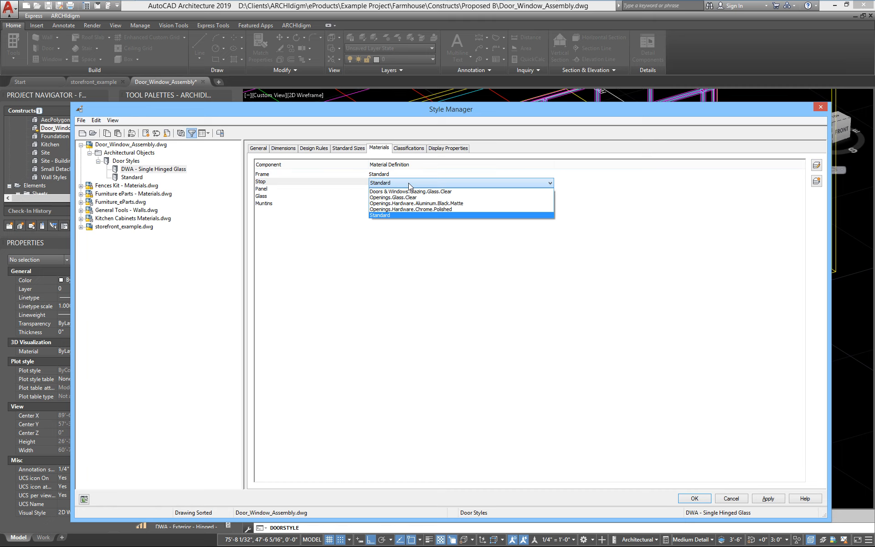
left_click(441, 205)
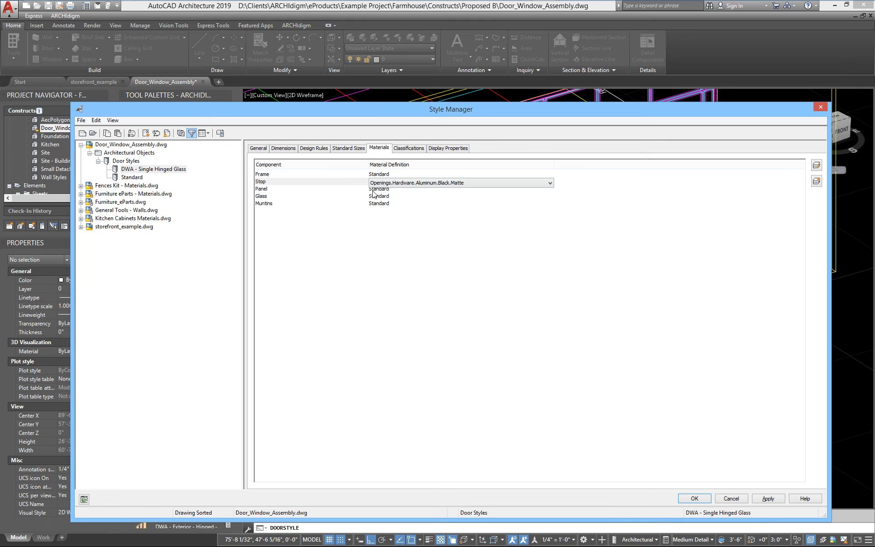
left_click(263, 190)
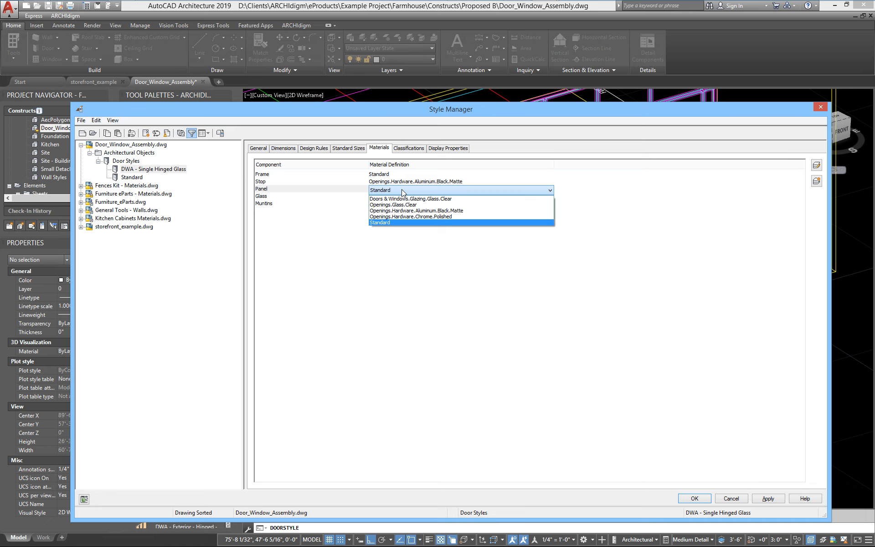
left_click(401, 204)
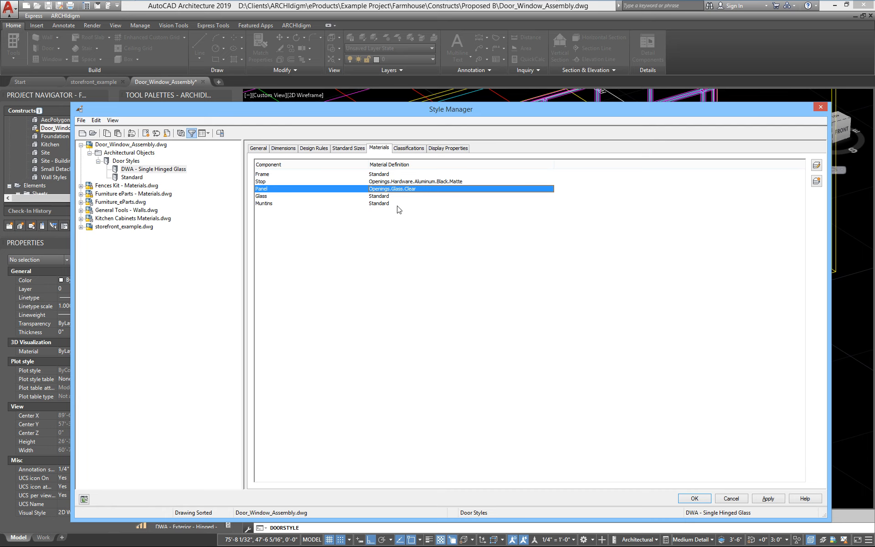
left_click(399, 209)
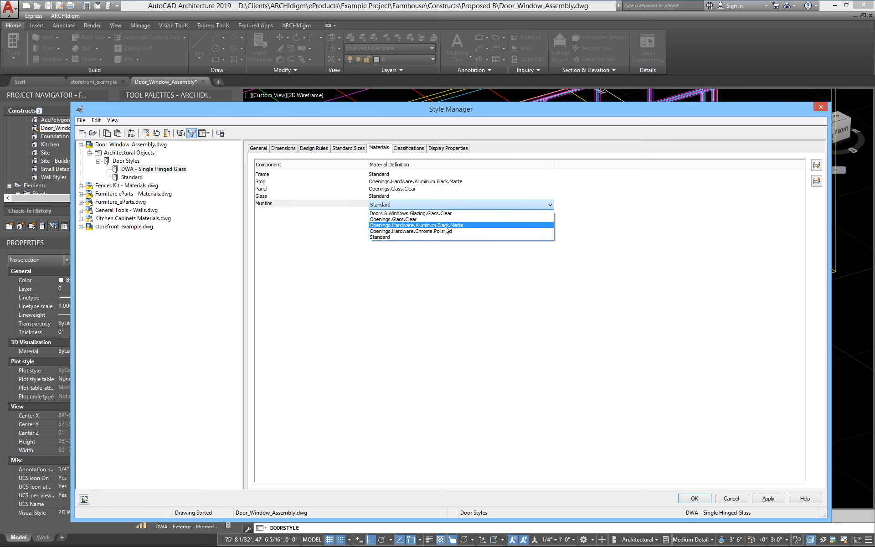
left_click(428, 225)
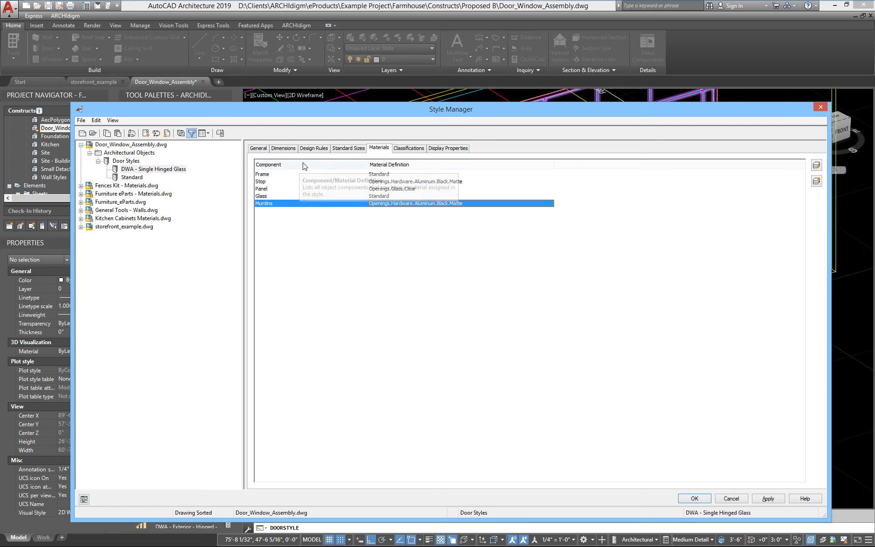
left_click(768, 498)
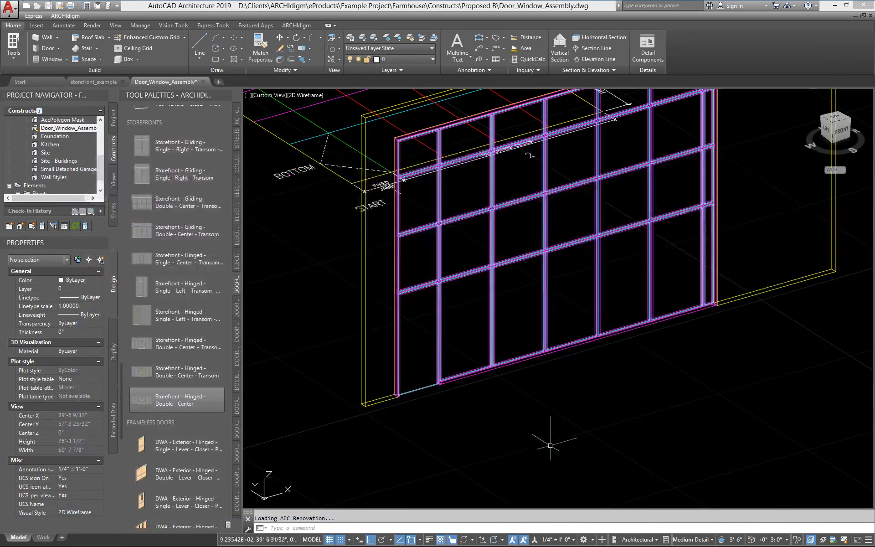
Step: Place a freestanding 2'-4" × 7'-0" DWA door in front of the storefront's lower edge with DOORADD
type("doora")
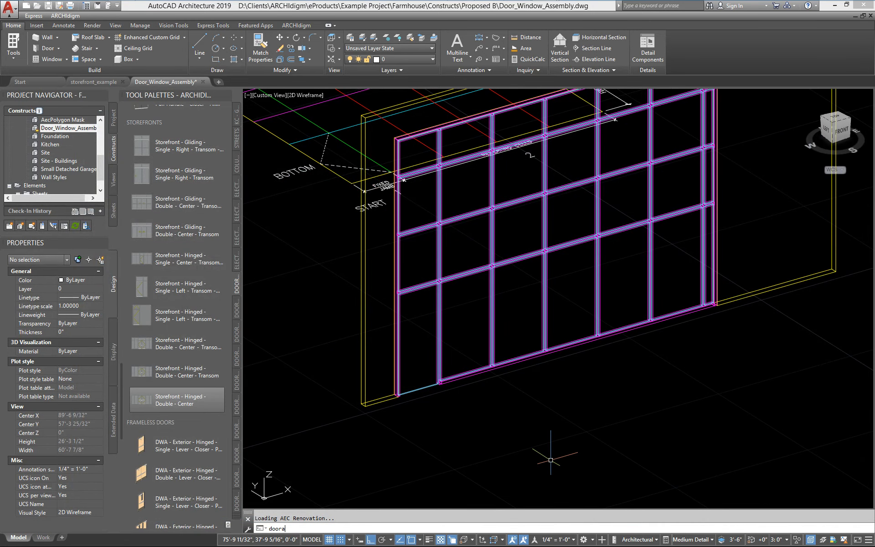
type("dd")
key("Return")
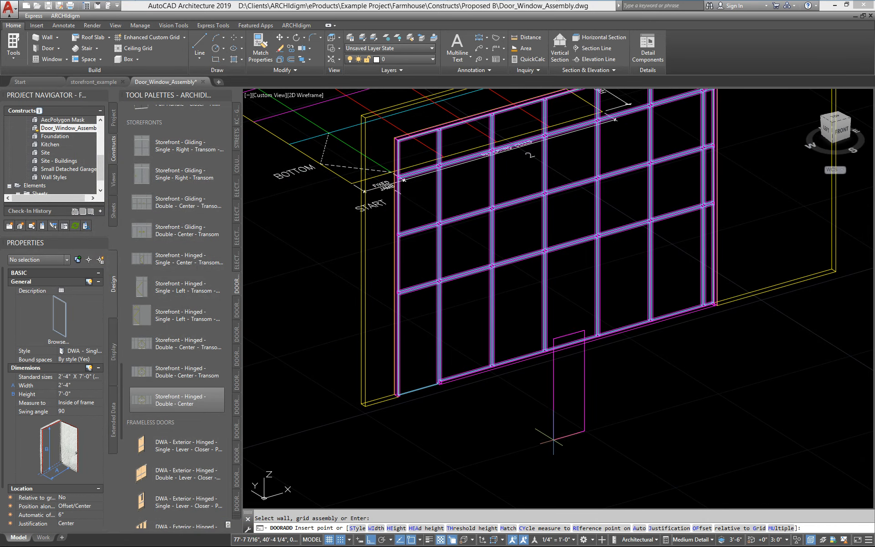
left_click(546, 460)
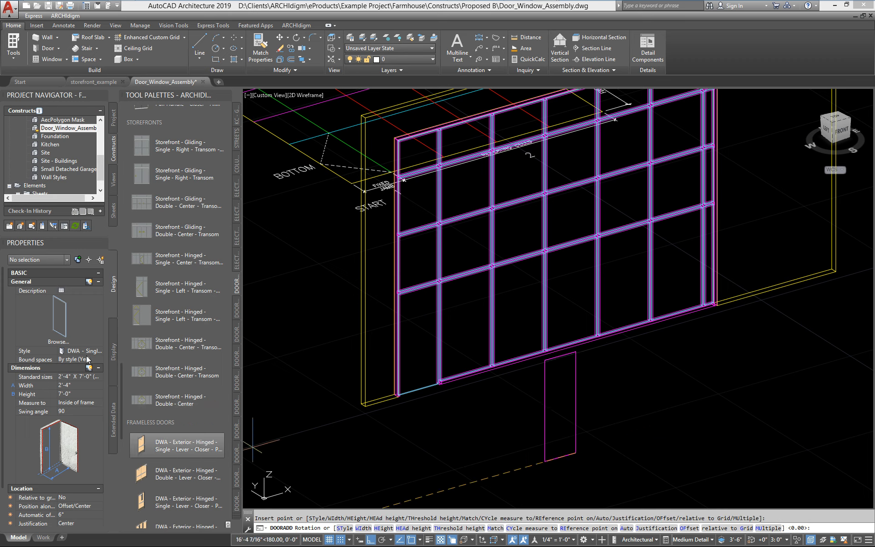
left_click(635, 421)
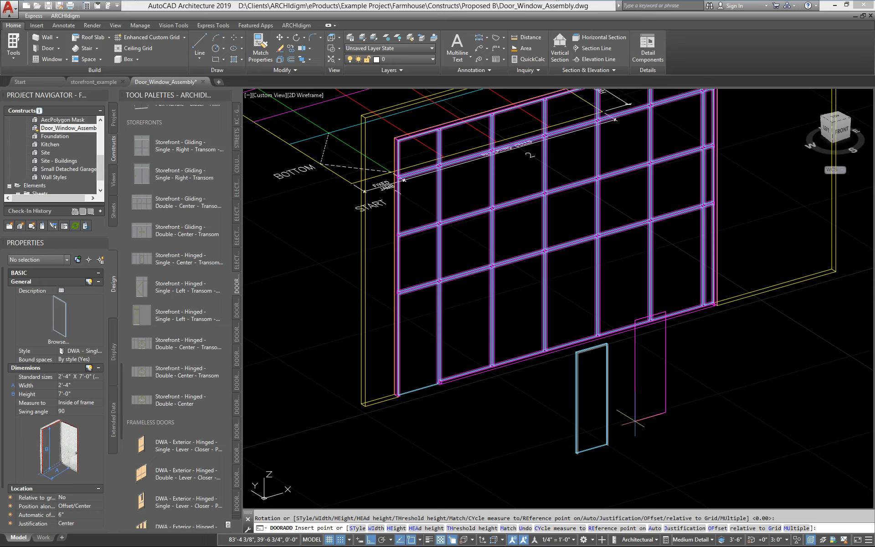
key("Escape")
scroll(586, 465, "up", 5)
scroll(494, 401, "down", 1)
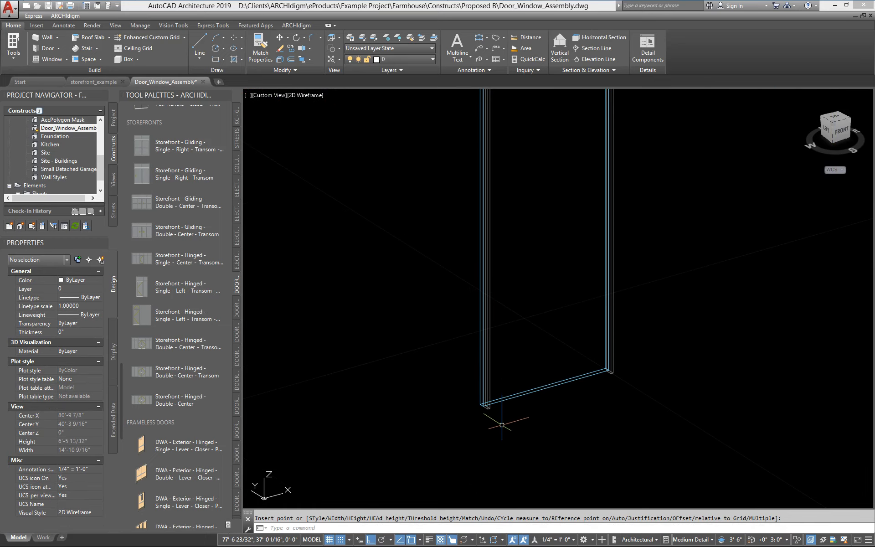
scroll(504, 289, "down", 3)
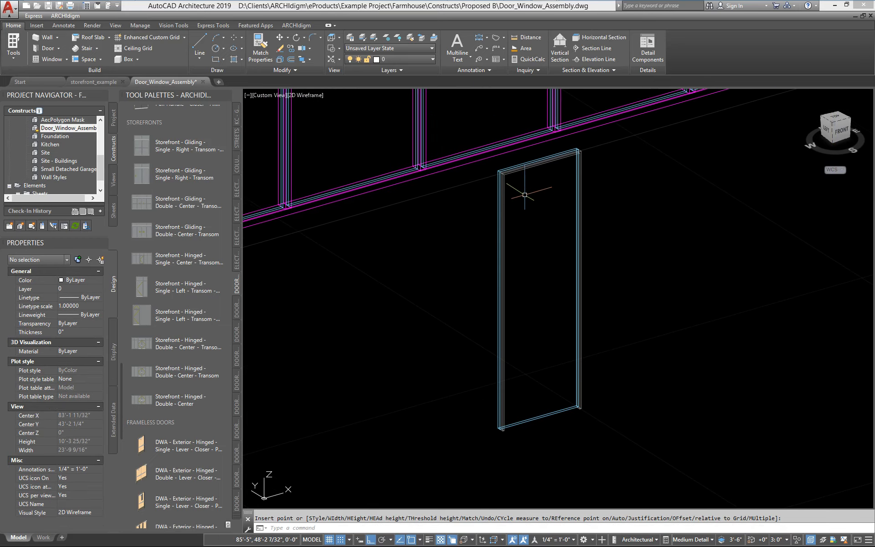
scroll(389, 271, "down", 4)
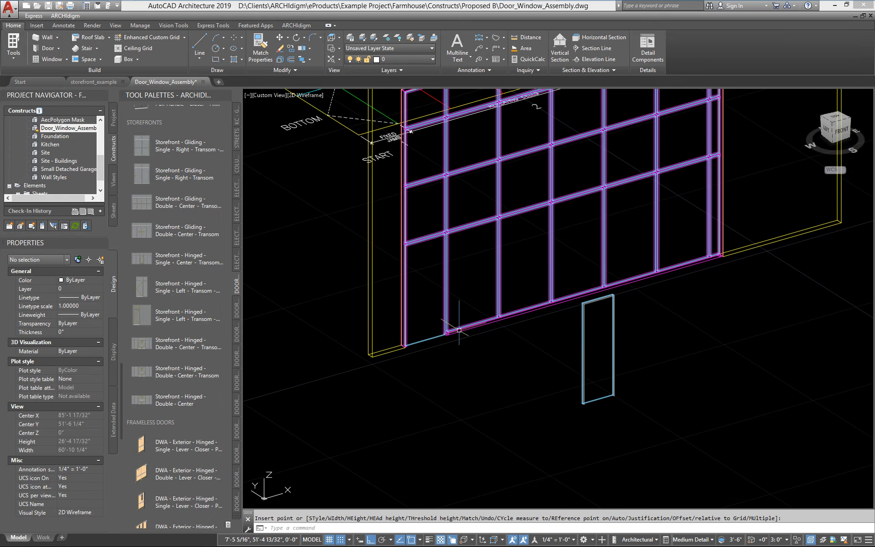
scroll(474, 371, "up", 4)
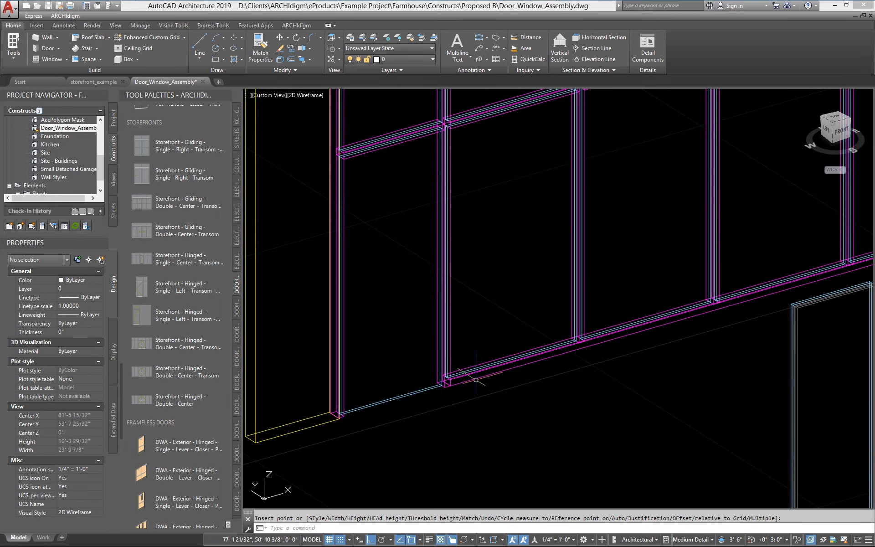
Step: Open the Edit Door/Window Assembly Style properties for the selected storefront
key("Escape")
left_click(476, 379)
right_click(476, 319)
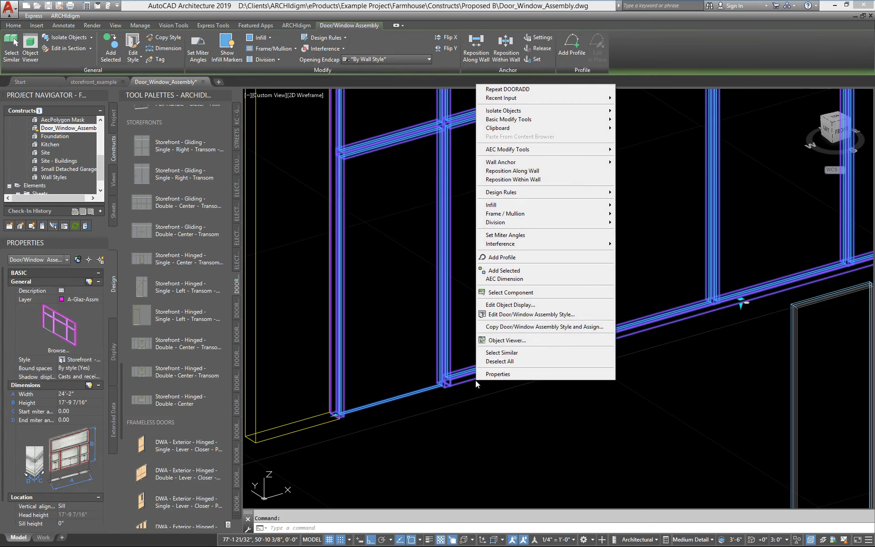
left_click(506, 314)
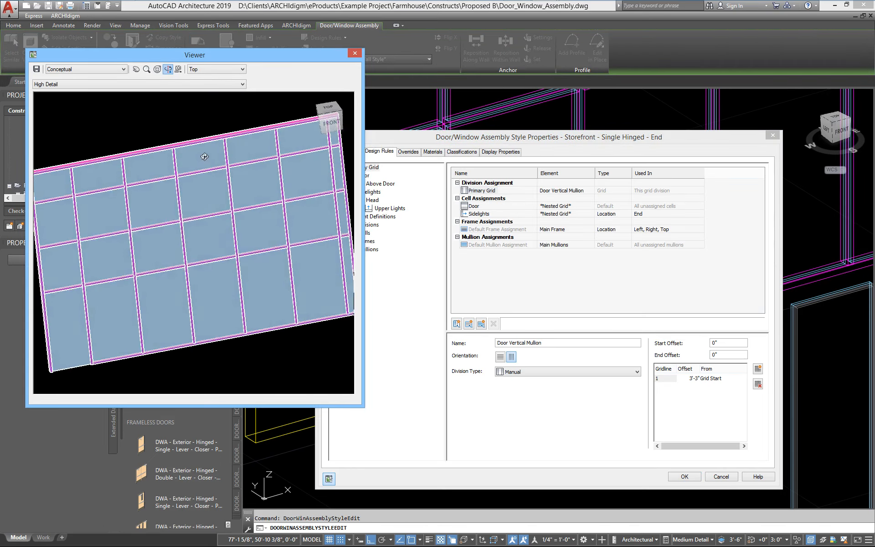
left_click_drag(204, 156, 218, 148)
left_click(412, 141)
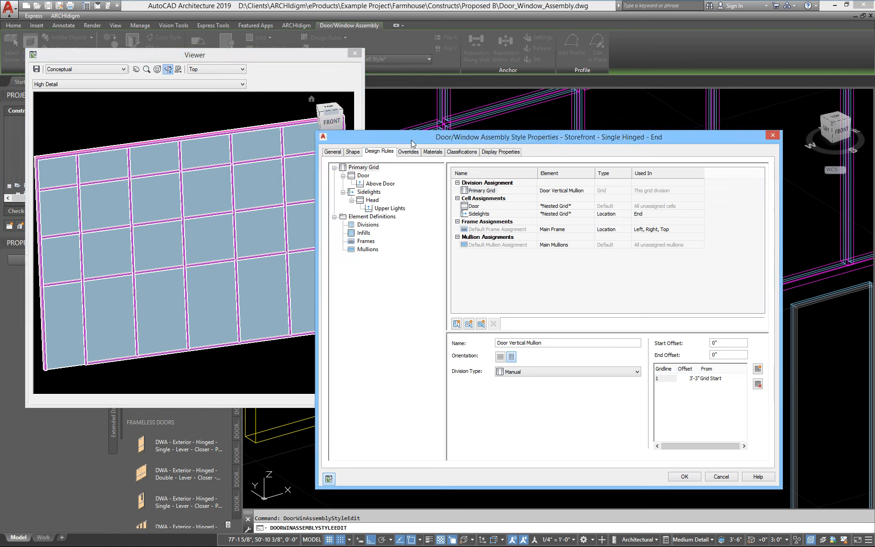
Step: Add a new infill definition named 'Door' beside Glass under Design Rules
left_click(369, 234)
right_click(501, 237)
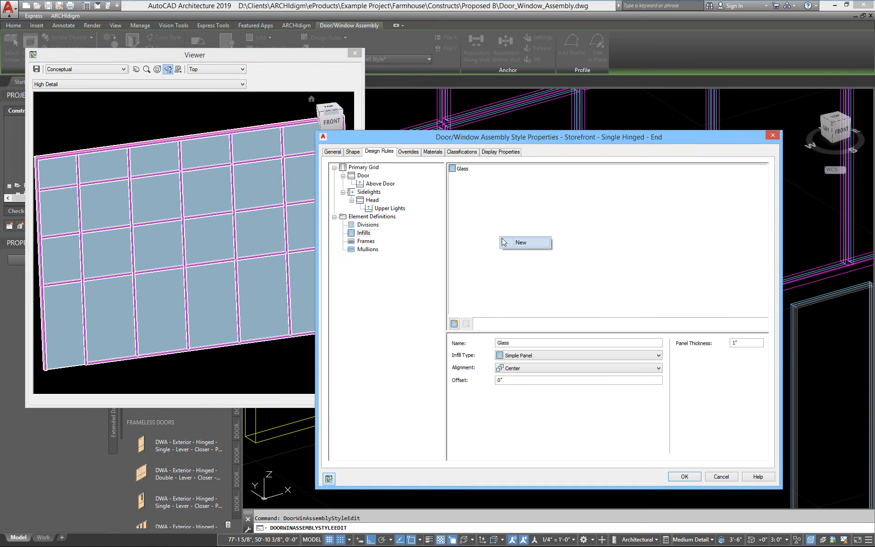
left_click(527, 246)
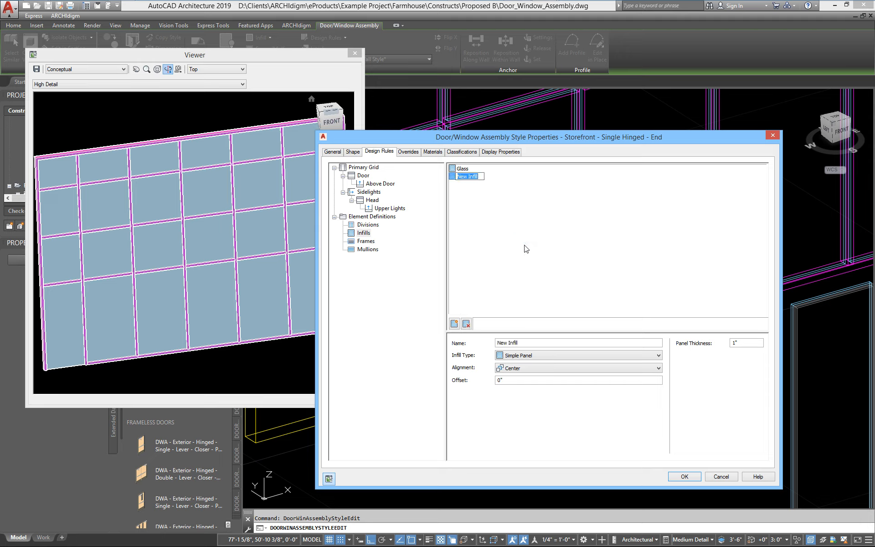
type("Doo")
Step: Make the Door infill a Style type using the DWA - Single Hinged Glass door style
left_click(493, 245)
left_click(537, 358)
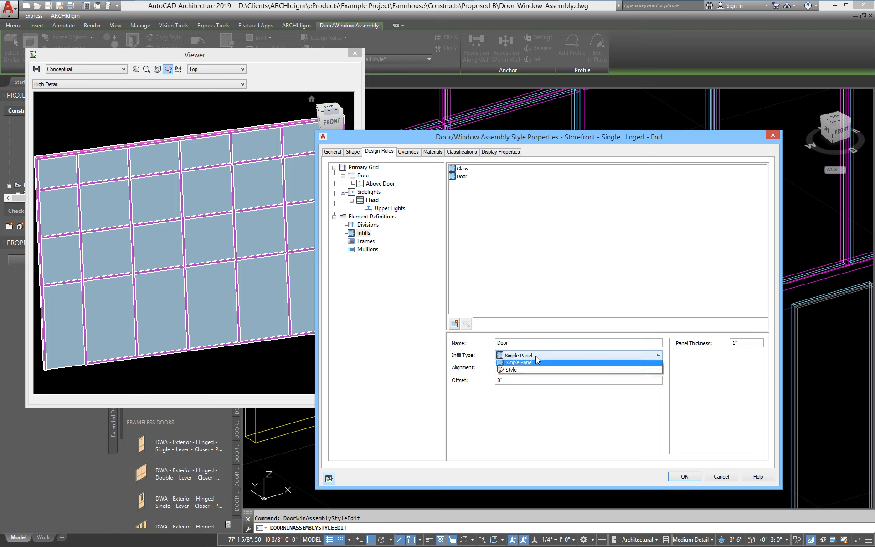
left_click(510, 373)
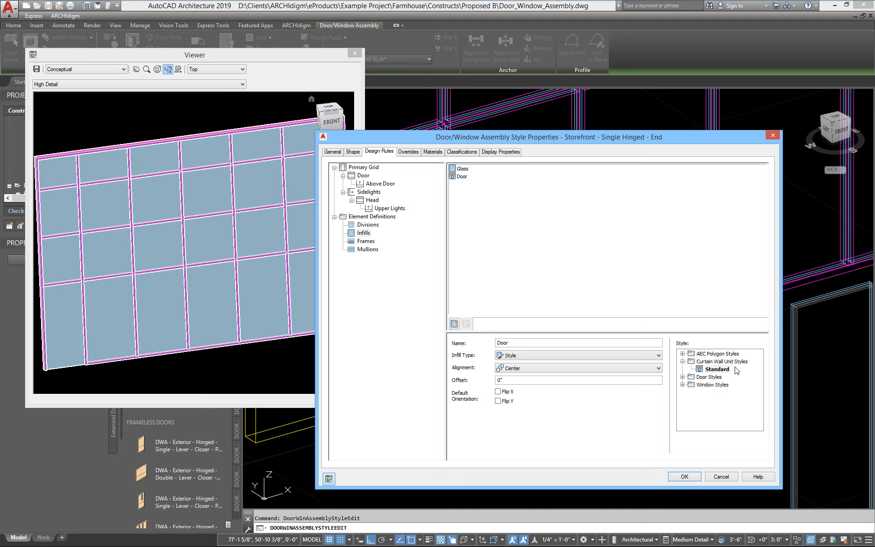
left_click(683, 377)
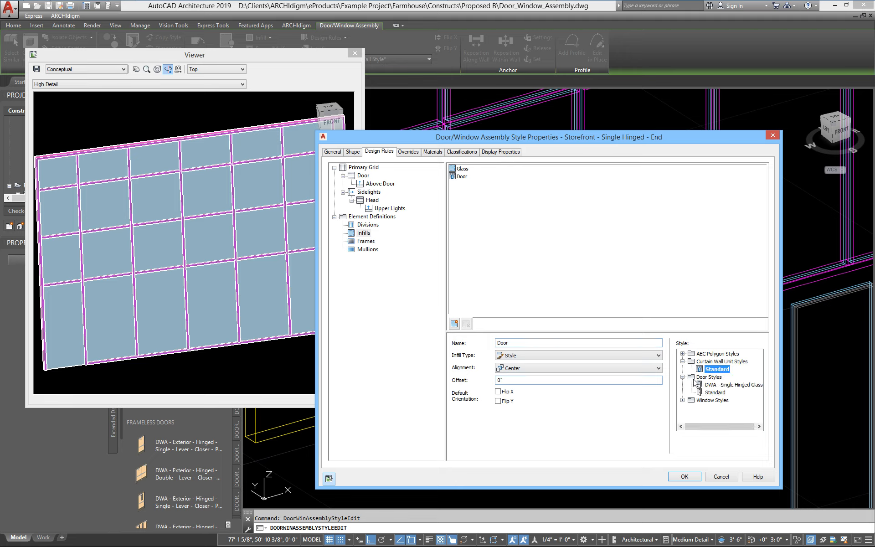
left_click(717, 384)
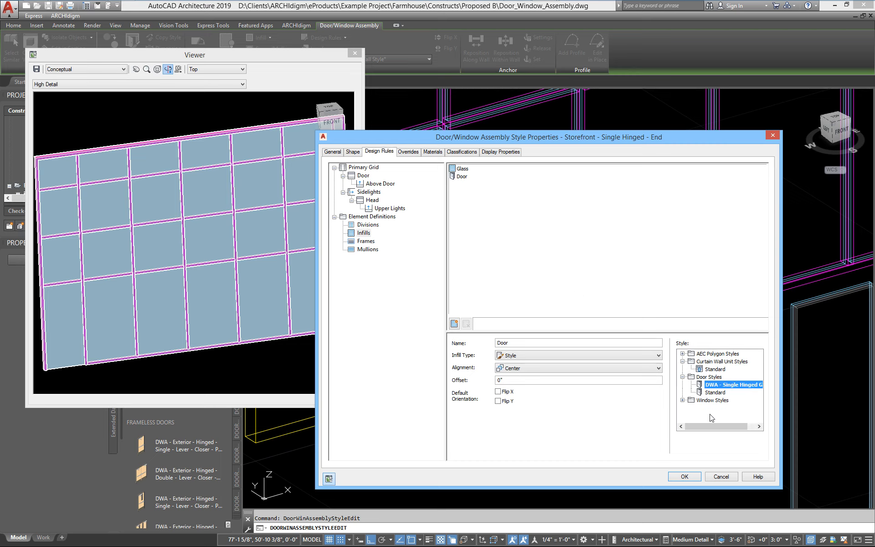
Step: Set the Door cell's Default Cell Assignment to the Door infill
left_click(363, 176)
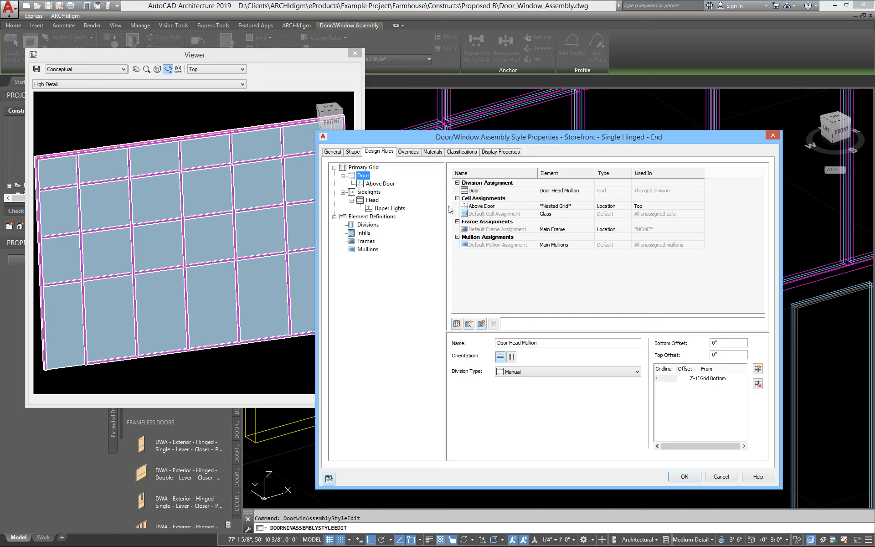
left_click(556, 215)
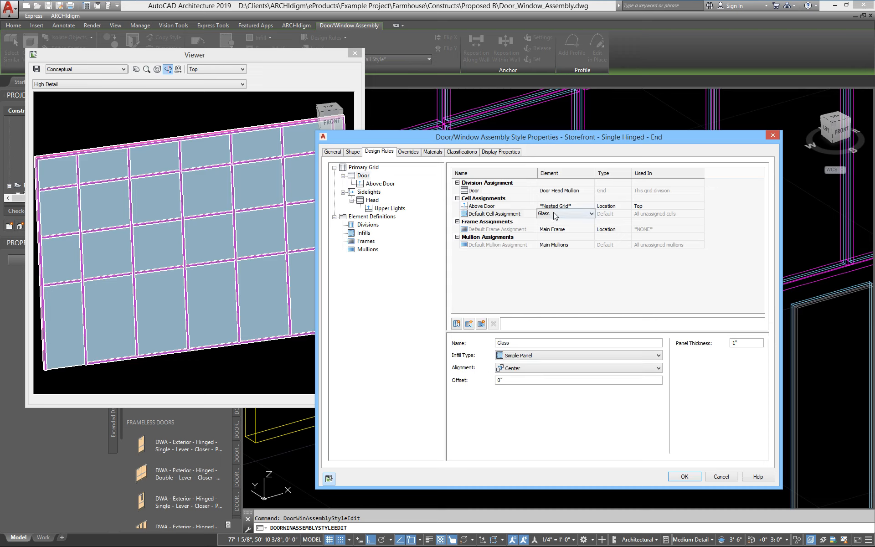
left_click(555, 214)
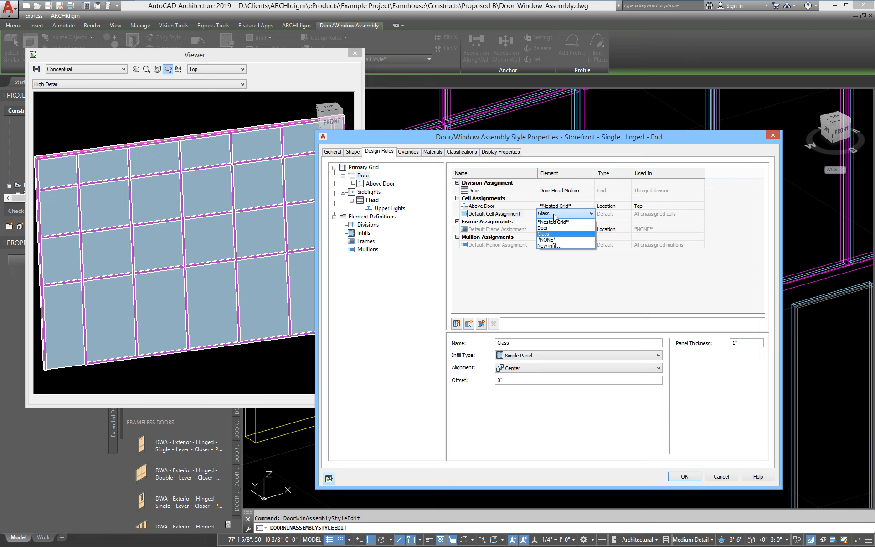
left_click(547, 228)
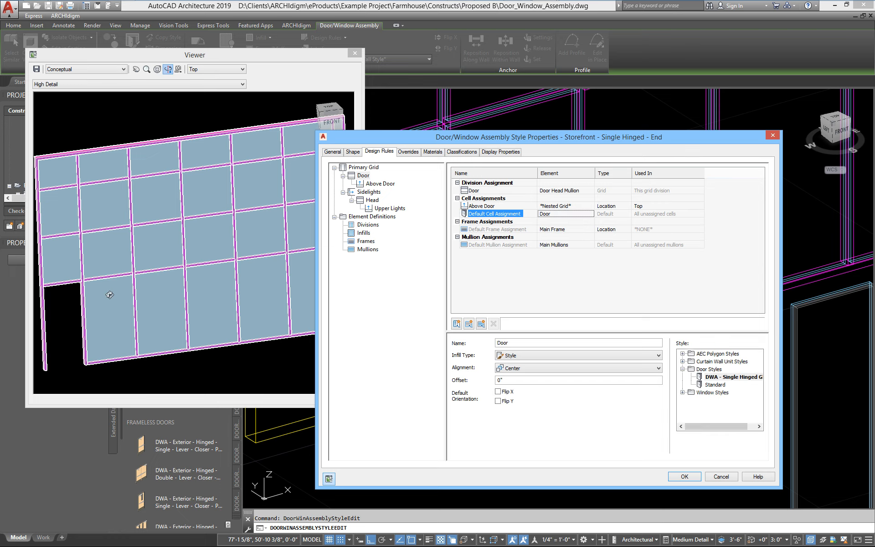
Step: Check the door opening in the preview and apply the storefront style changes
left_click_drag(109, 295, 145, 275)
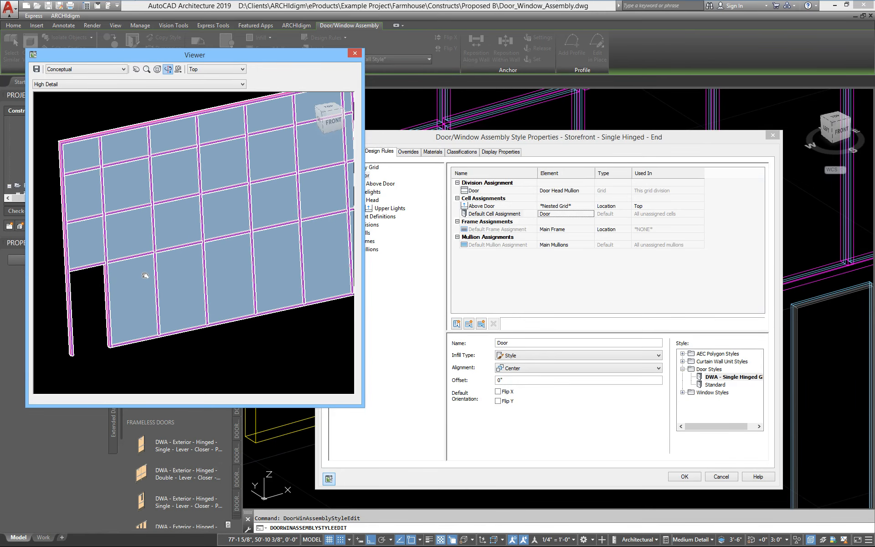
left_click(685, 476)
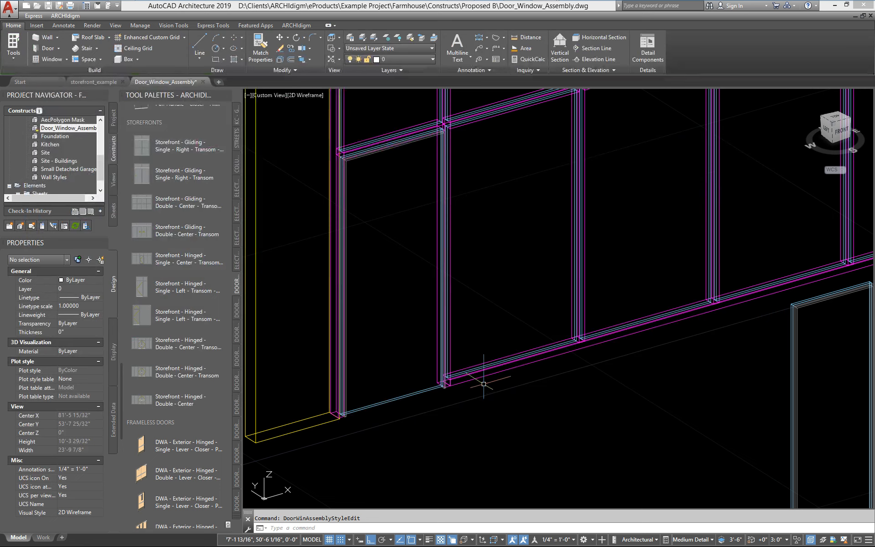
scroll(451, 387, "up", 5)
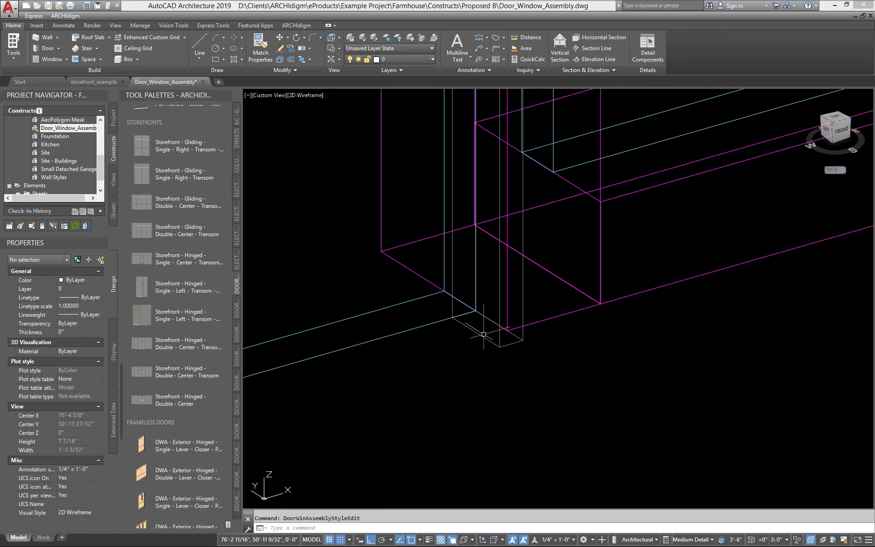
scroll(506, 333, "down", 4)
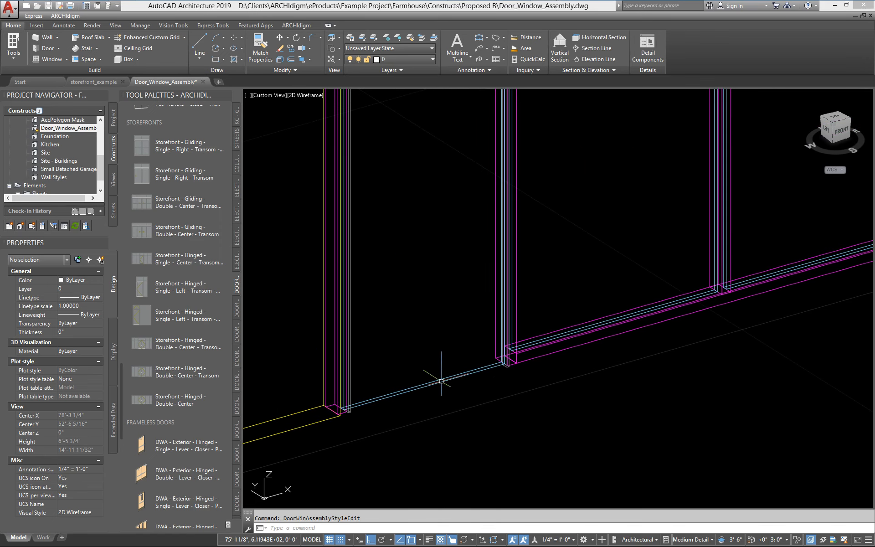
Step: Inspect the new hinged glass door, then bring up the assembly's actions at its frame corner
left_click(429, 385)
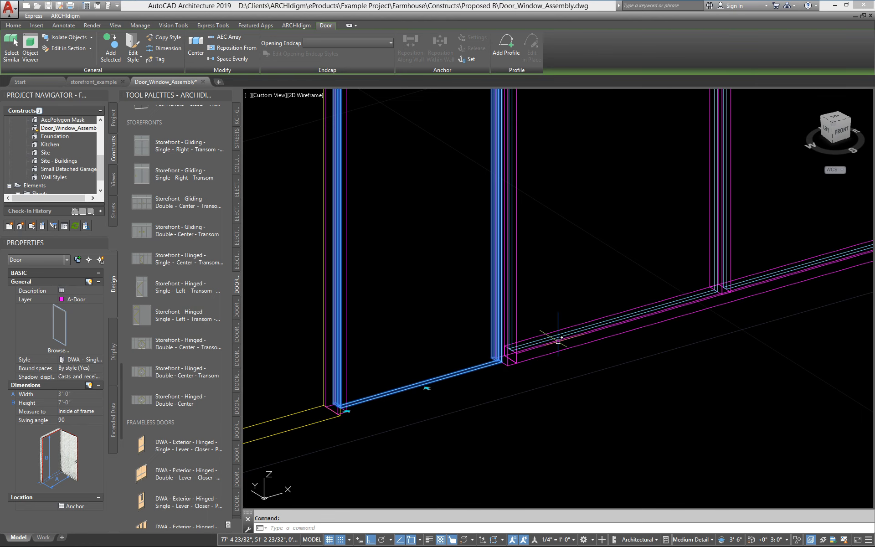
key("Escape")
scroll(526, 355, "up", 4)
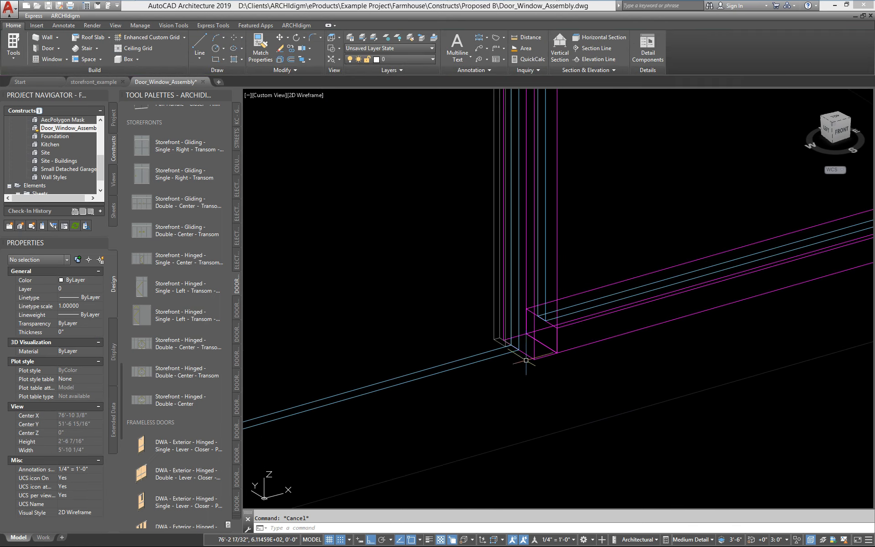
scroll(538, 358, "up", 2)
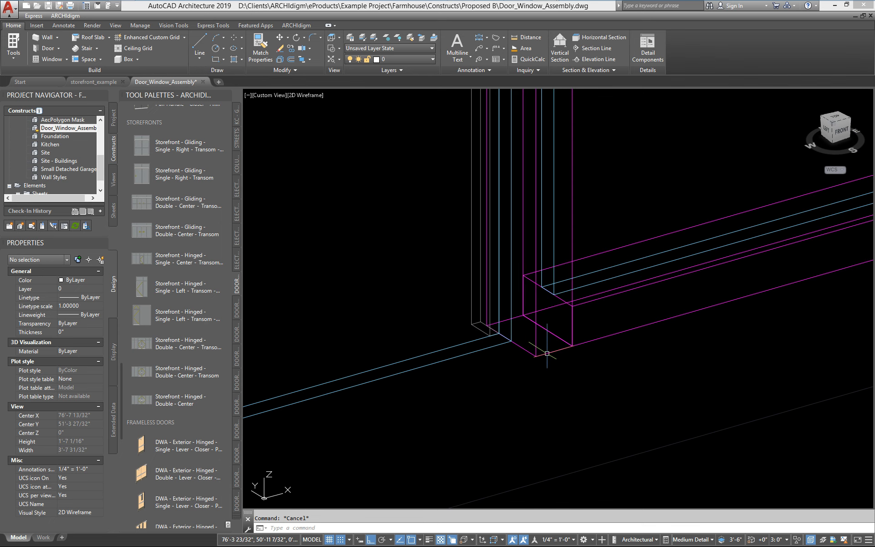
left_click(552, 353)
right_click(549, 353)
Step: Open the storefront style's Door infill and begin editing its offset
left_click(581, 289)
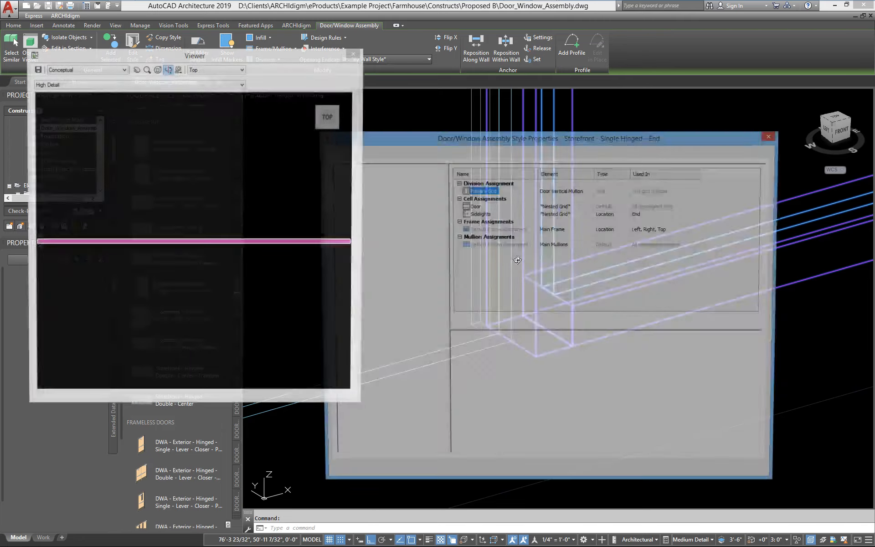
left_click(363, 233)
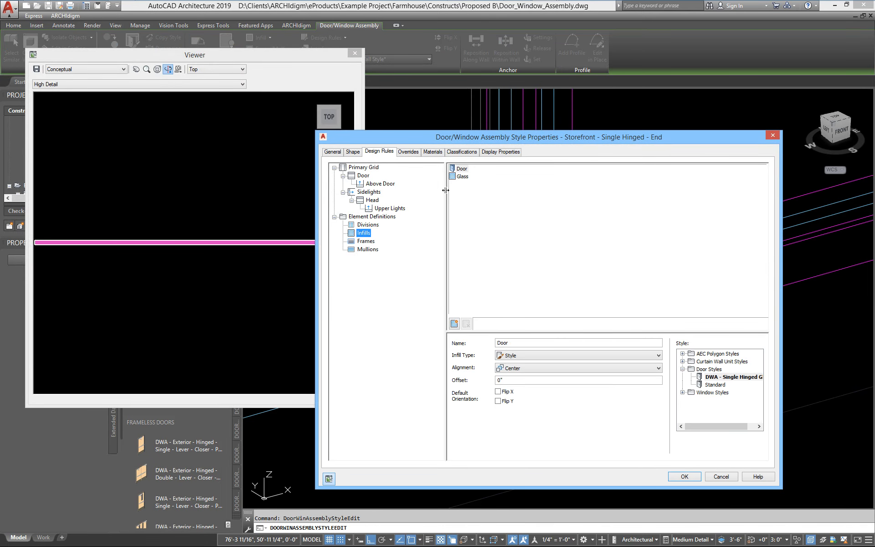
left_click(461, 168)
left_click(511, 380)
left_click(684, 476)
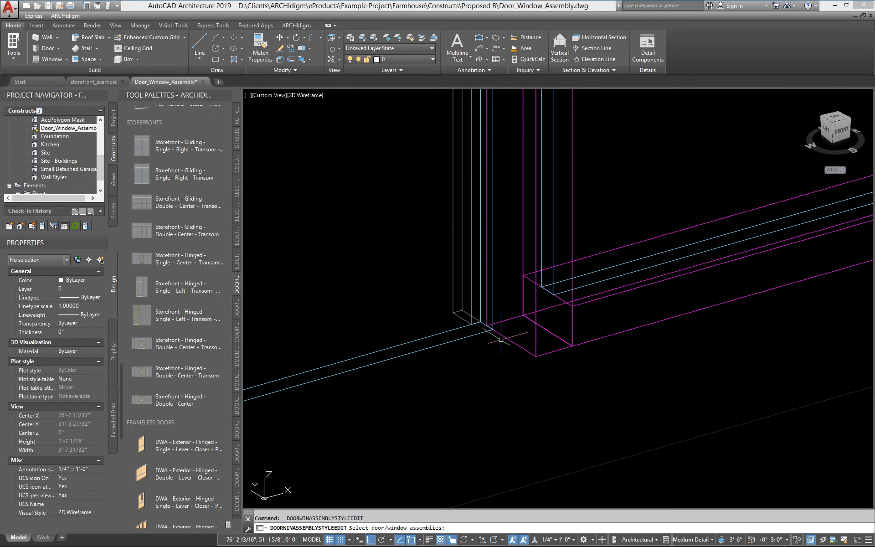
Step: Give the Door infill a -1 1/2" offset with Center alignment and apply the style
left_click(520, 348)
right_click(521, 350)
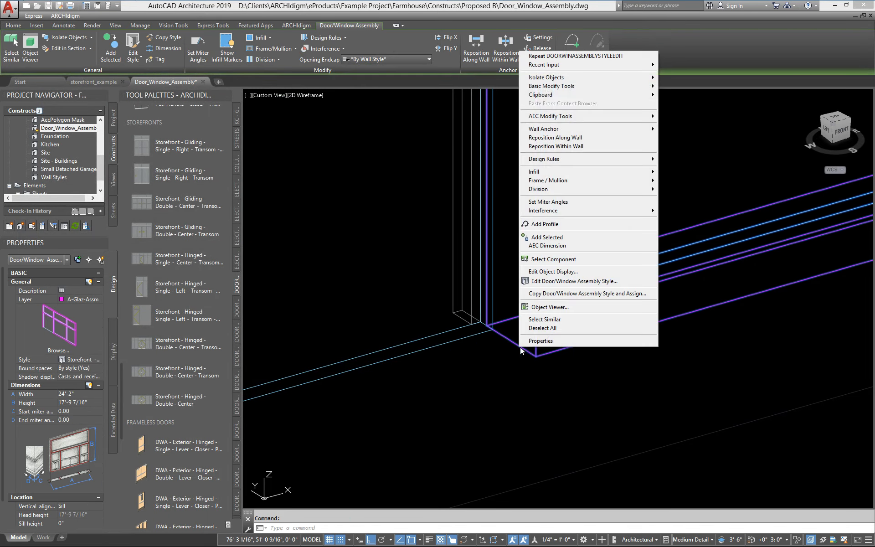
left_click(545, 282)
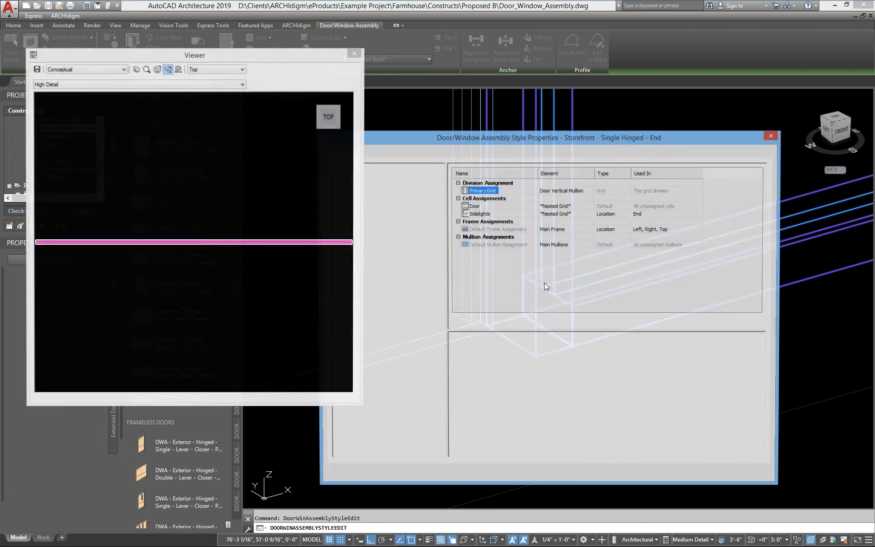
left_click(363, 233)
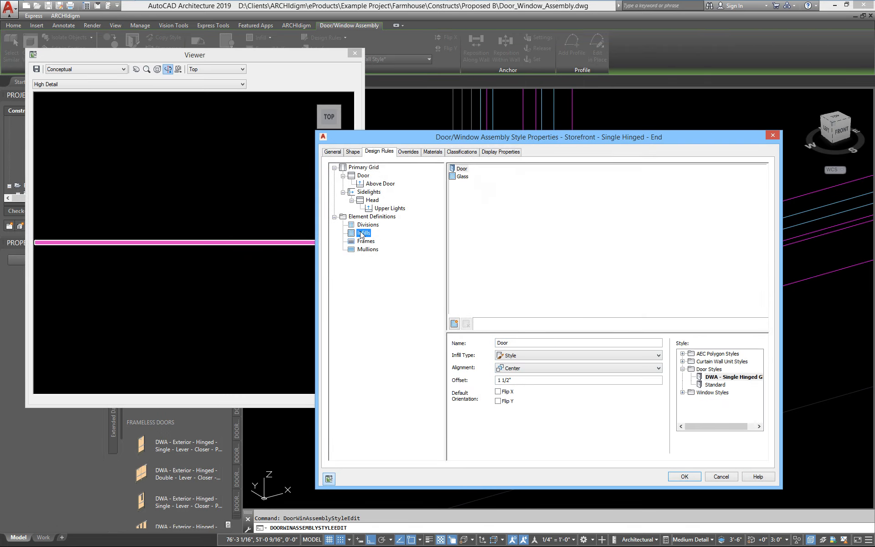
left_click(461, 169)
left_click(523, 370)
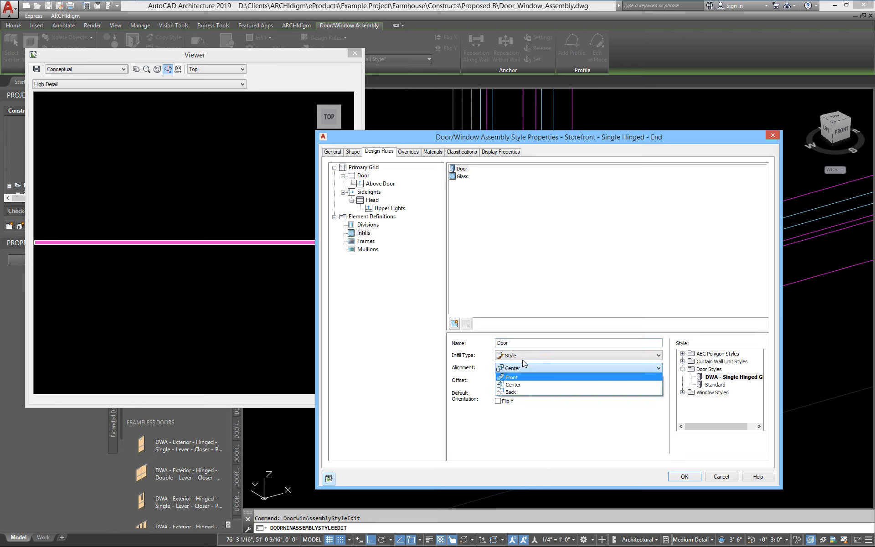
left_click(522, 409)
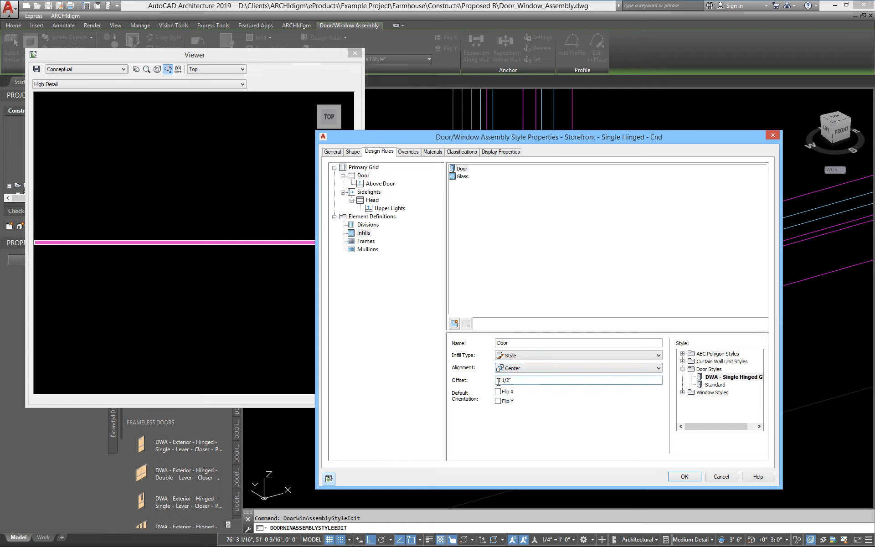
type("-")
left_click(684, 477)
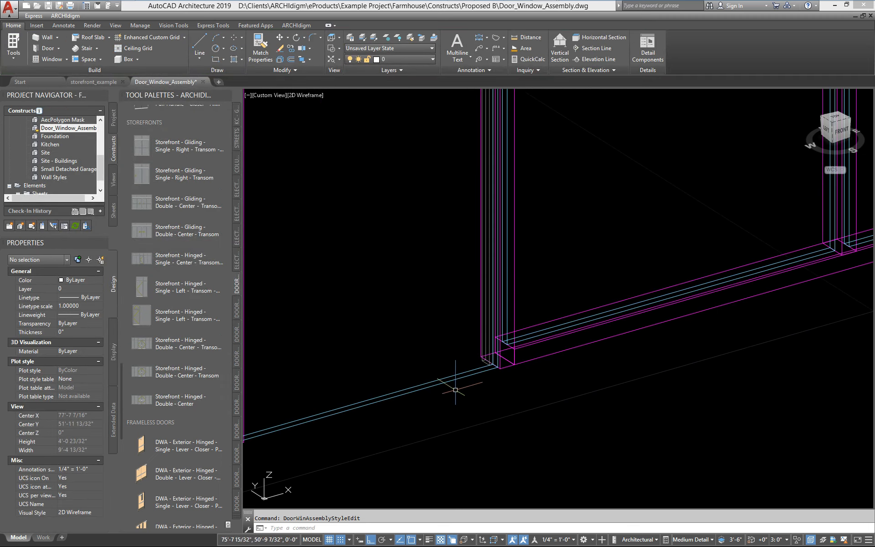
scroll(455, 390, "down", 5)
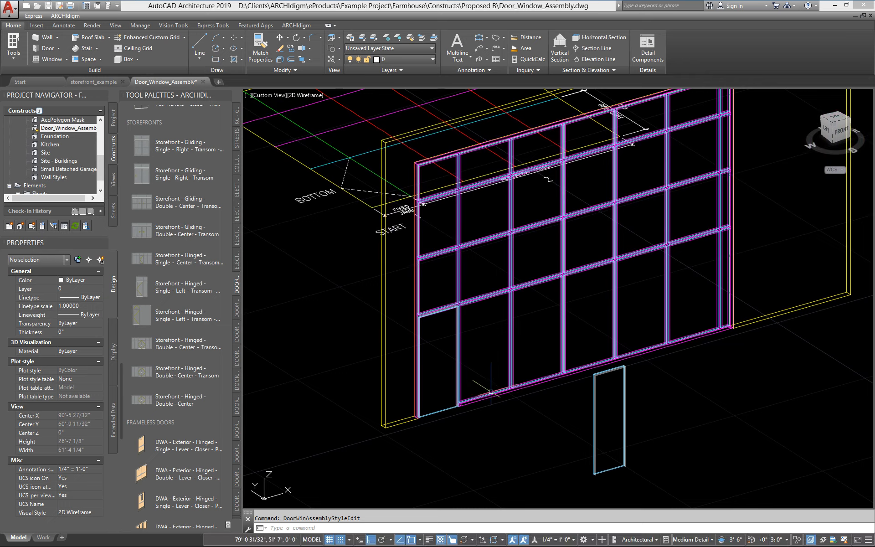
scroll(490, 391, "up", 5)
left_click(498, 400)
Step: Assign Openings.Glass.Clear as the storefront style's glass material
right_click(499, 400)
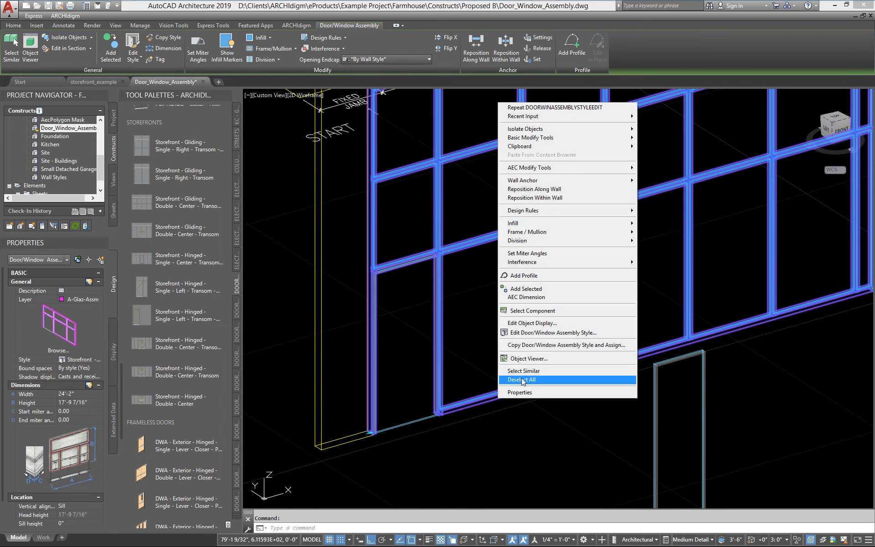
left_click(537, 335)
left_click(432, 152)
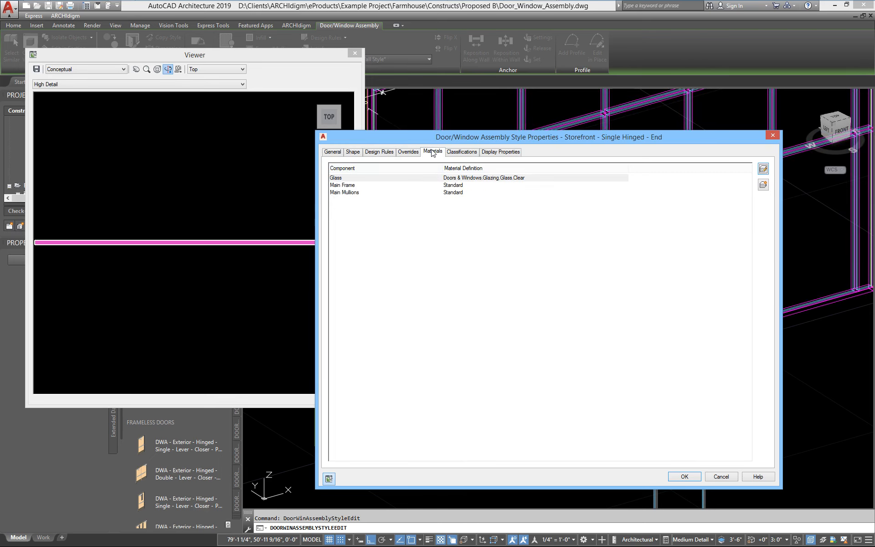
left_click(480, 180)
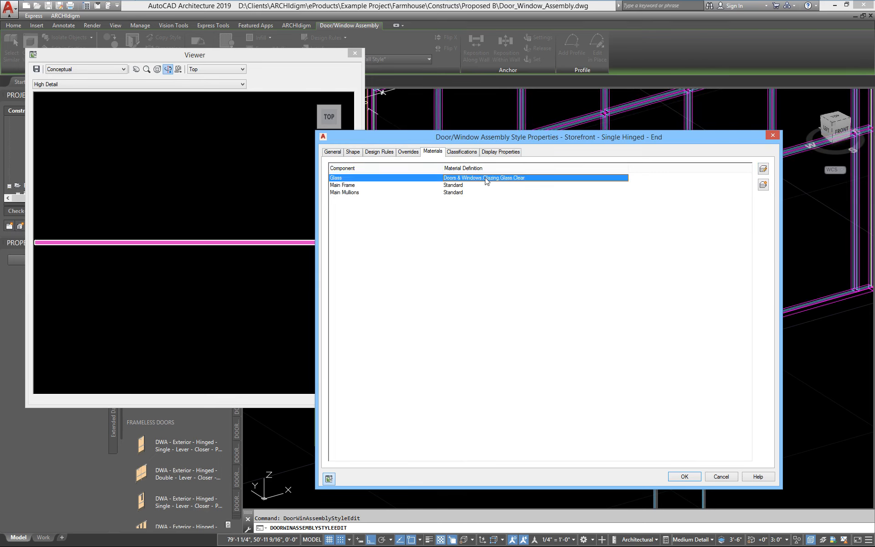
left_click(486, 181)
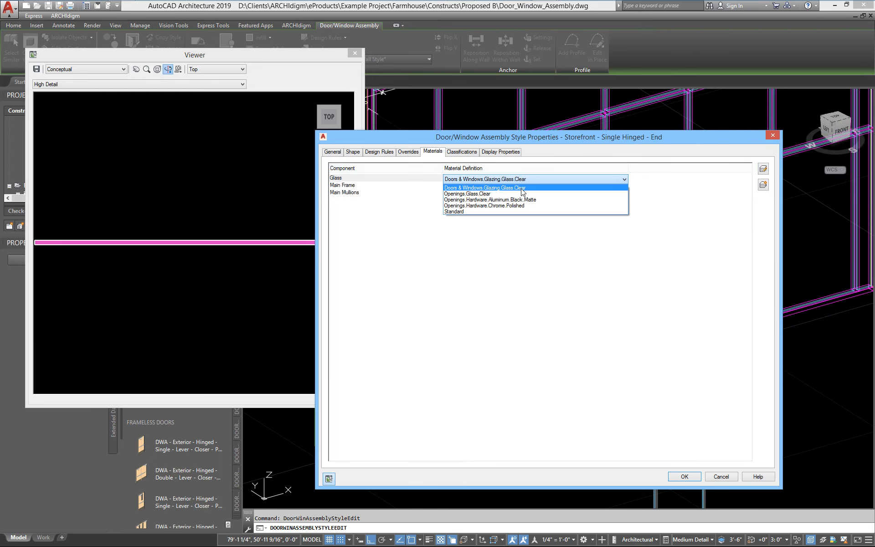
left_click(460, 194)
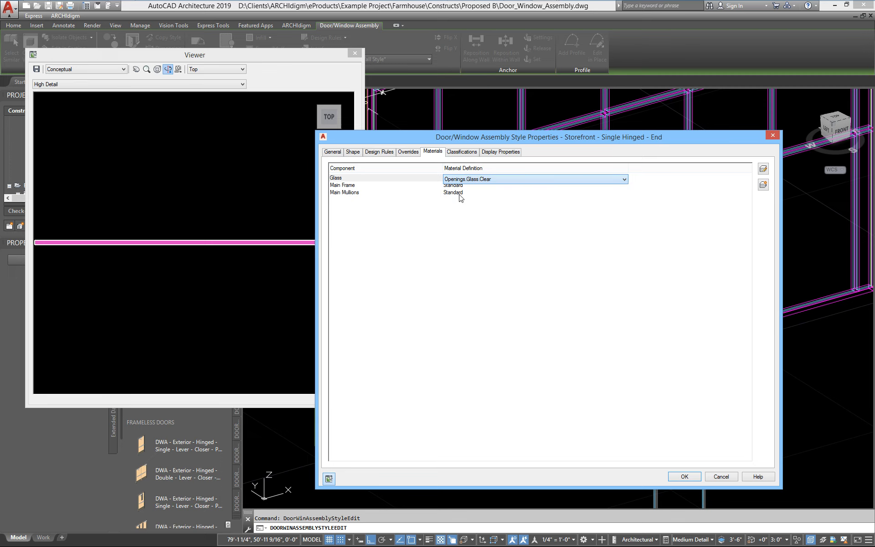
left_click(474, 203)
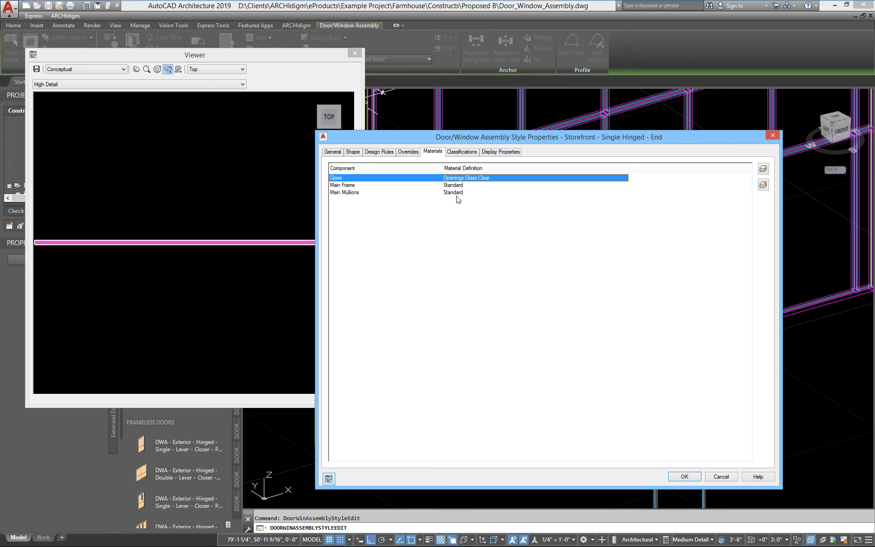
Step: Assign Openings.Hardware.Aluminum.Black.Matte to the Main Frame and Main Mullions and apply
left_click(466, 188)
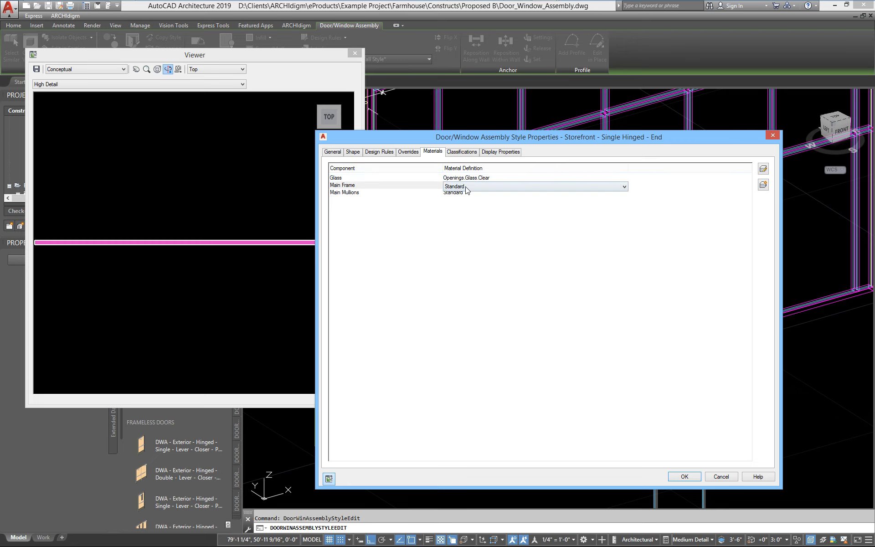
left_click(466, 187)
left_click(472, 200)
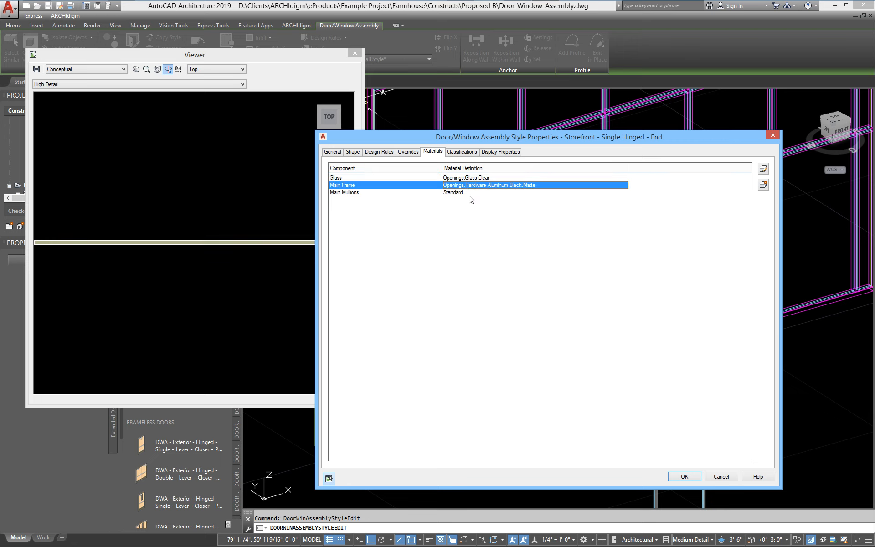
left_click(469, 194)
left_click(469, 194)
left_click(502, 215)
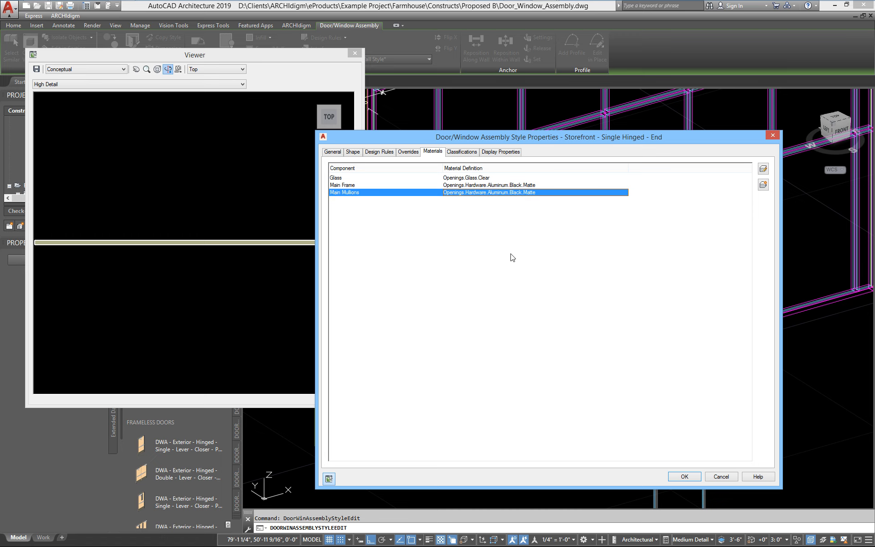
left_click(691, 474)
scroll(595, 369, "down", 2)
mouse_move(594, 369)
middle_mouse_down()
mouse_move(529, 445)
mouse_move(557, 427)
middle_mouse_up()
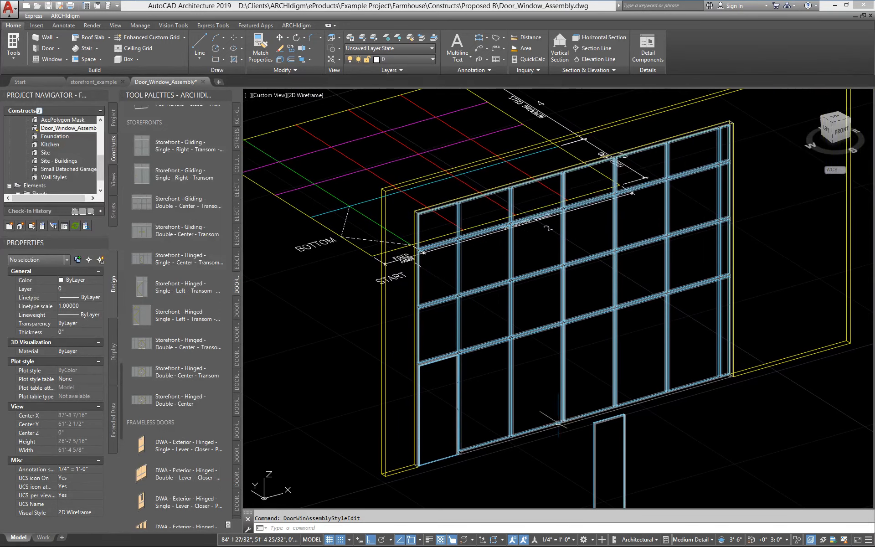
Step: Switch the drawing to the Realistic visual style
left_click(120, 28)
left_click(201, 39)
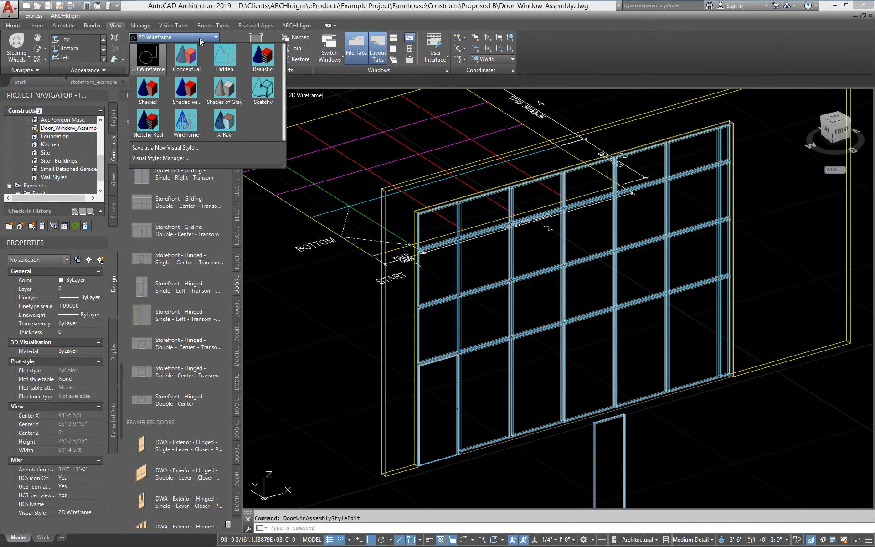
left_click(263, 63)
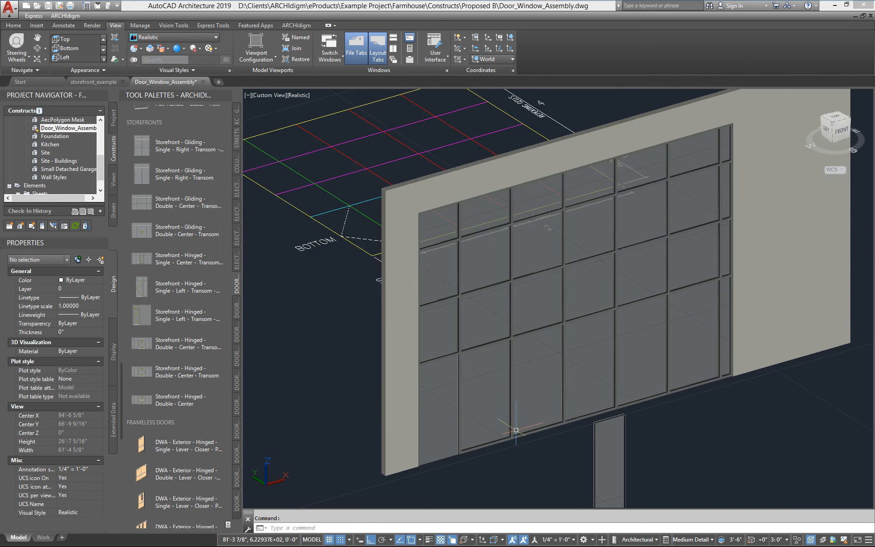
Step: Zoom, pan and orbit to inspect the shaded storefront frames, glass and door panel
scroll(479, 408, "up", 4)
scroll(499, 408, "down", 1)
middle_click_drag(482, 408, 576, 412)
scroll(440, 408, "up", 2)
middle_click_drag(406, 426, 469, 414)
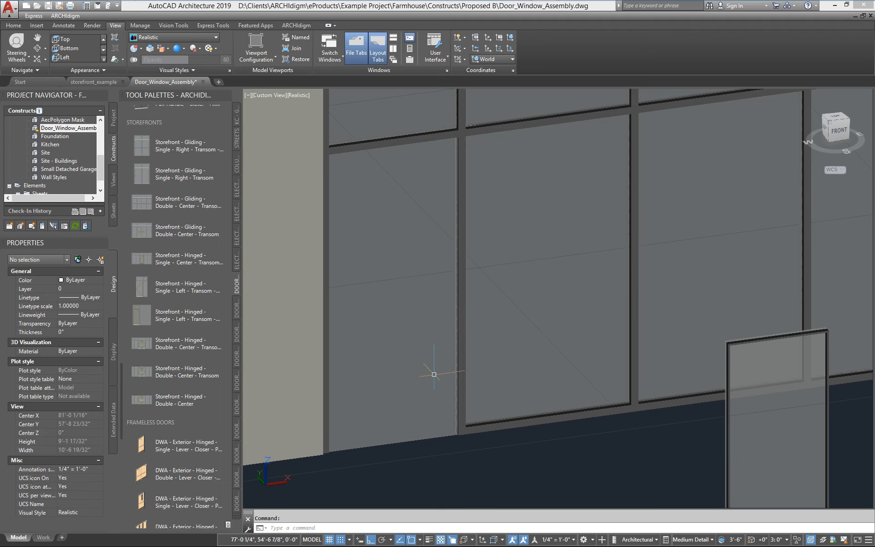
scroll(446, 255, "down", 3)
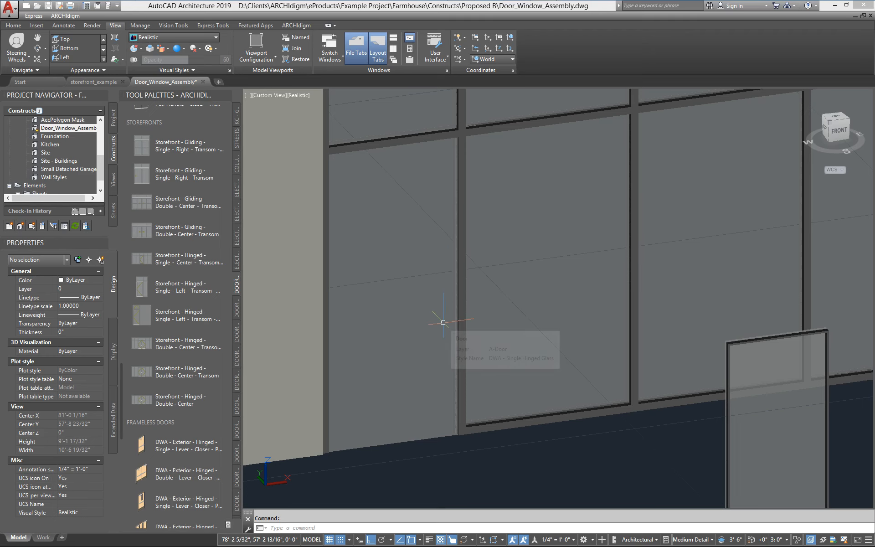
middle_click_drag(441, 322, 429, 332)
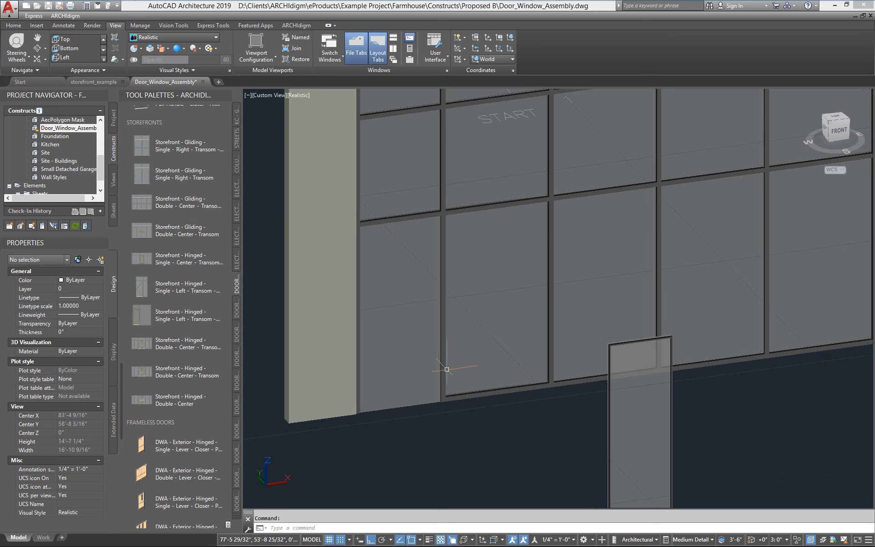
scroll(455, 365, "down", 2)
mouse_move(455, 365)
middle_mouse_down("shift")
mouse_move(522, 371)
mouse_move(441, 377)
middle_mouse_up("shift")
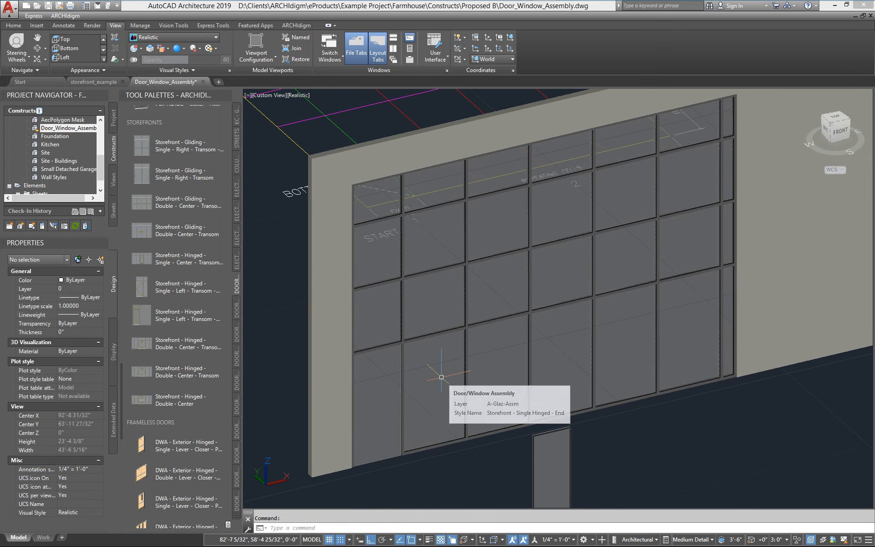